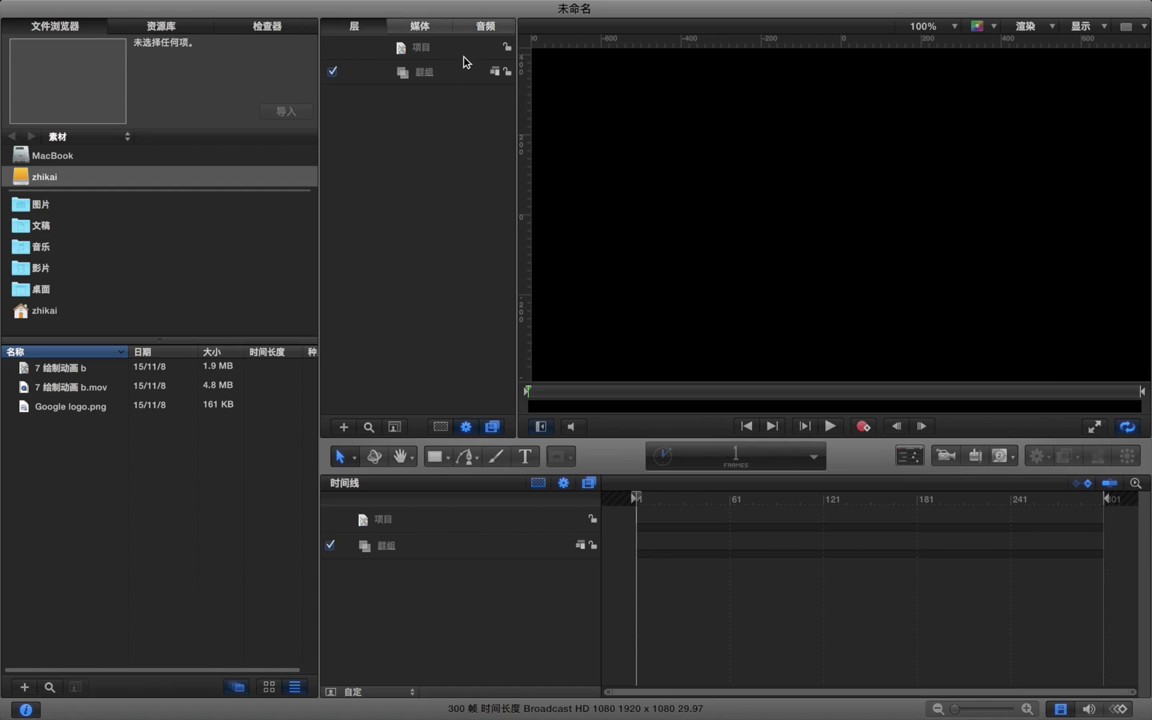
Set the project's background colour to the saved teal swatch and its background mode to 环境 (Environment).
left_click(463, 51)
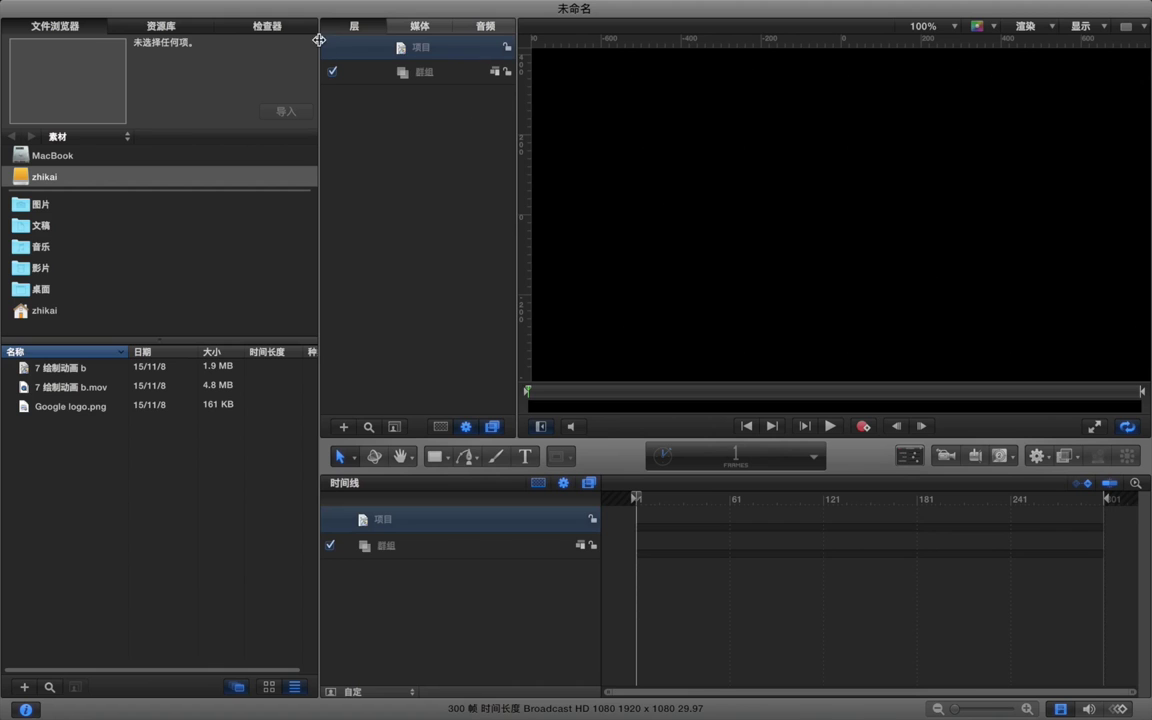
left_click(289, 29)
left_click(44, 134)
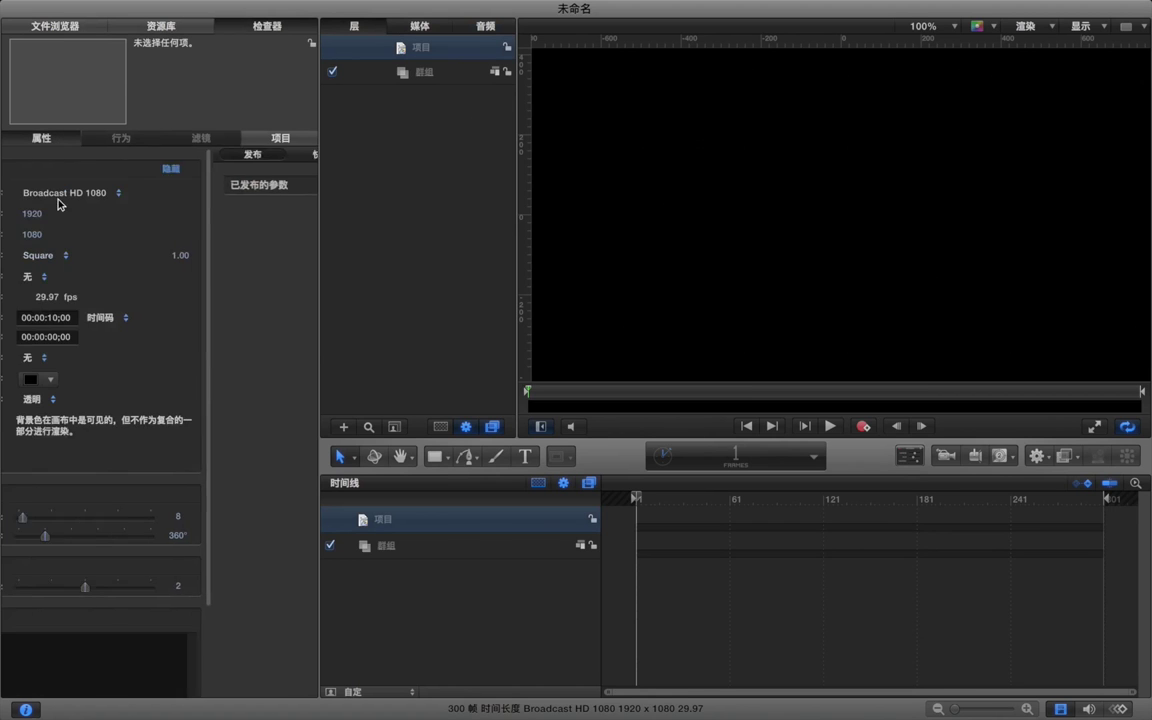
left_click(136, 381)
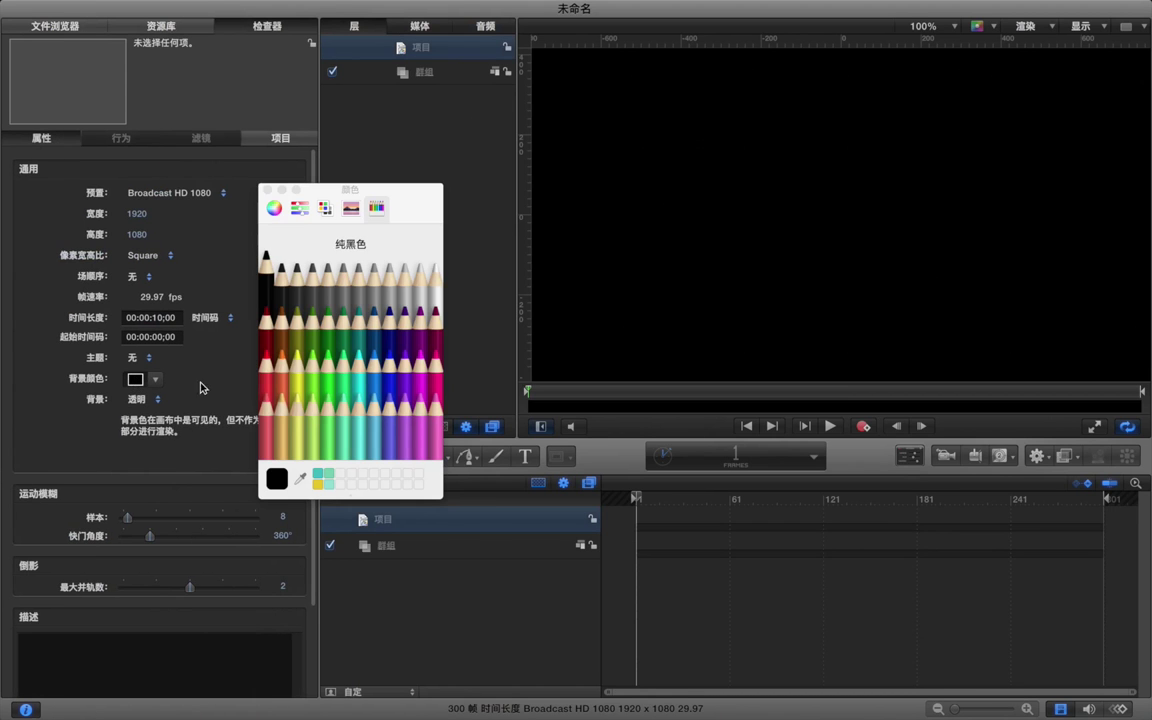
left_click(318, 479)
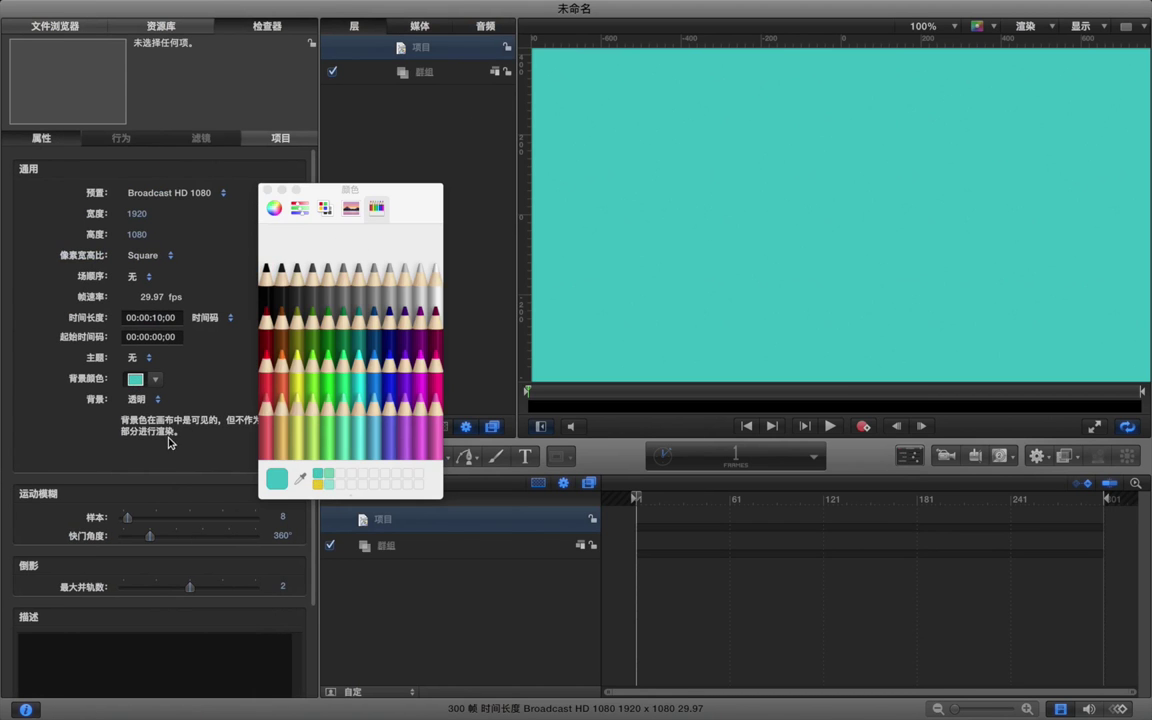
left_click(148, 400)
left_click(157, 426)
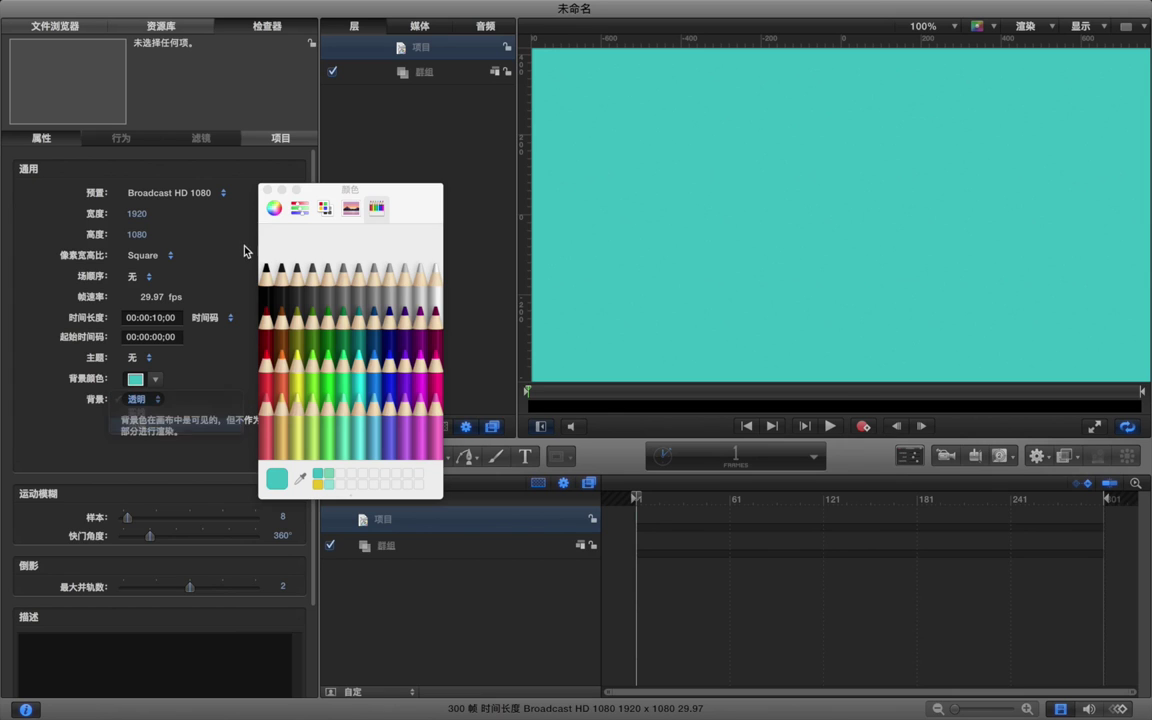
left_click(266, 189)
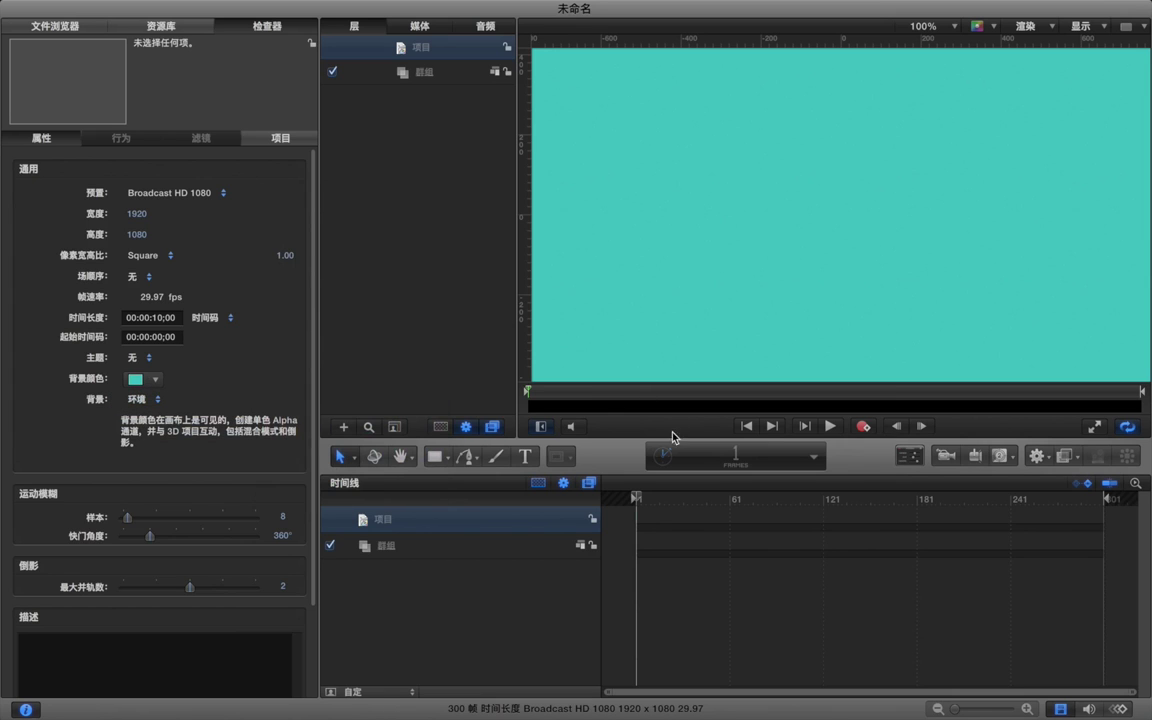
Draw an open left-pointing chevron in the group with the Bezier tool, just above the canvas centre, and turn off its fill.
left_click_drag(575, 440, 626, 372)
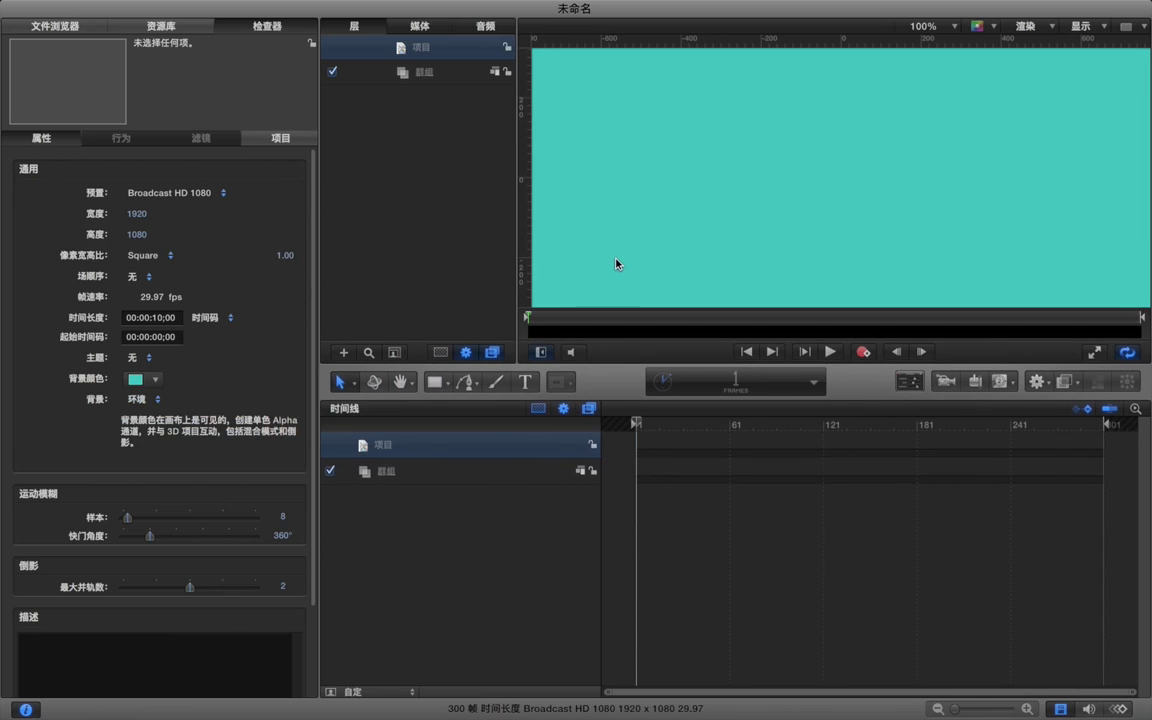
left_click(616, 264)
key("shift+z")
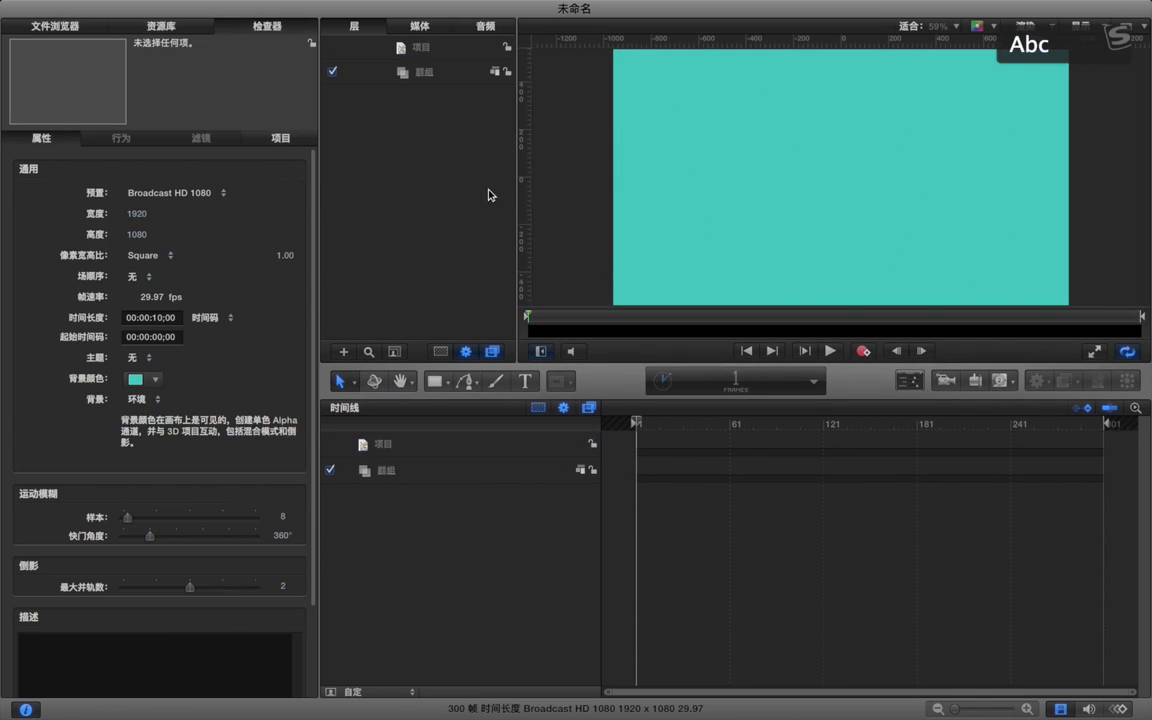
left_click(400, 72)
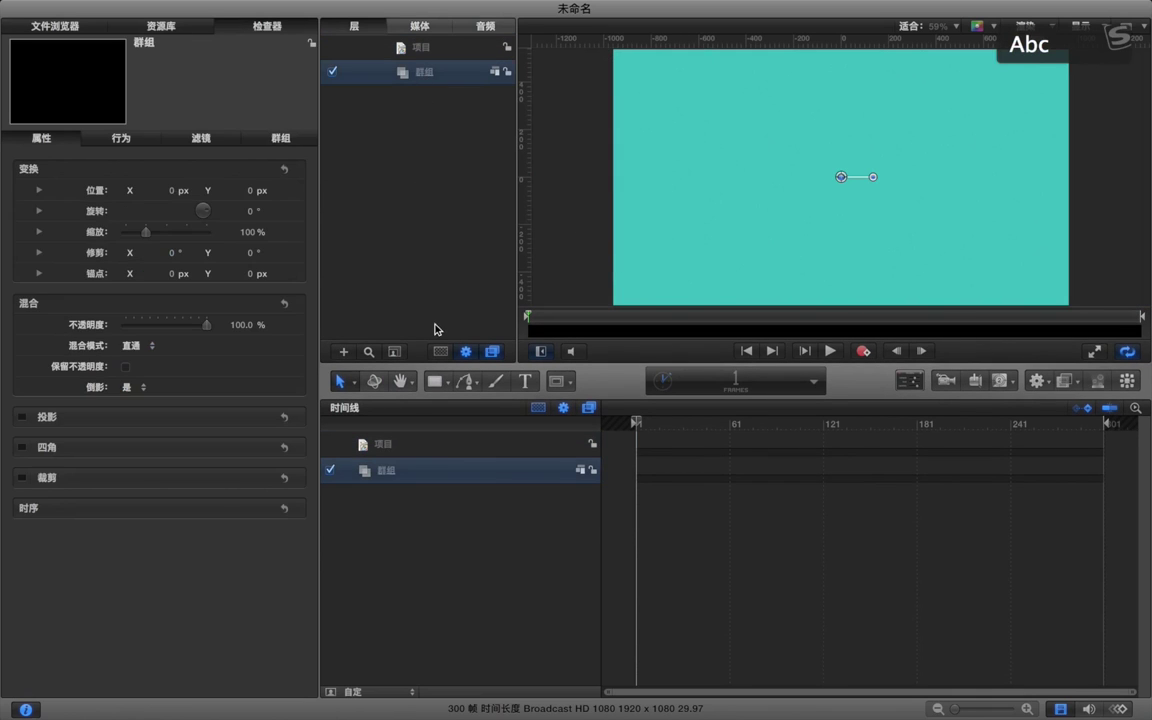
left_click(465, 381)
left_click(835, 125)
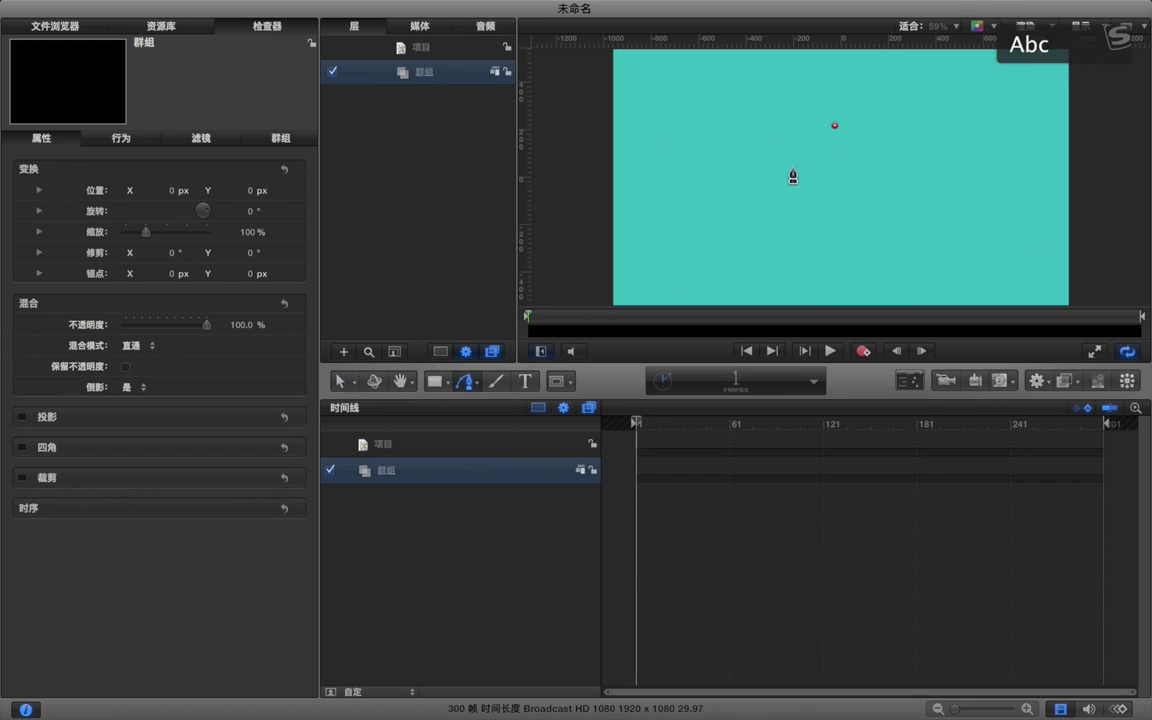
left_click(779, 161)
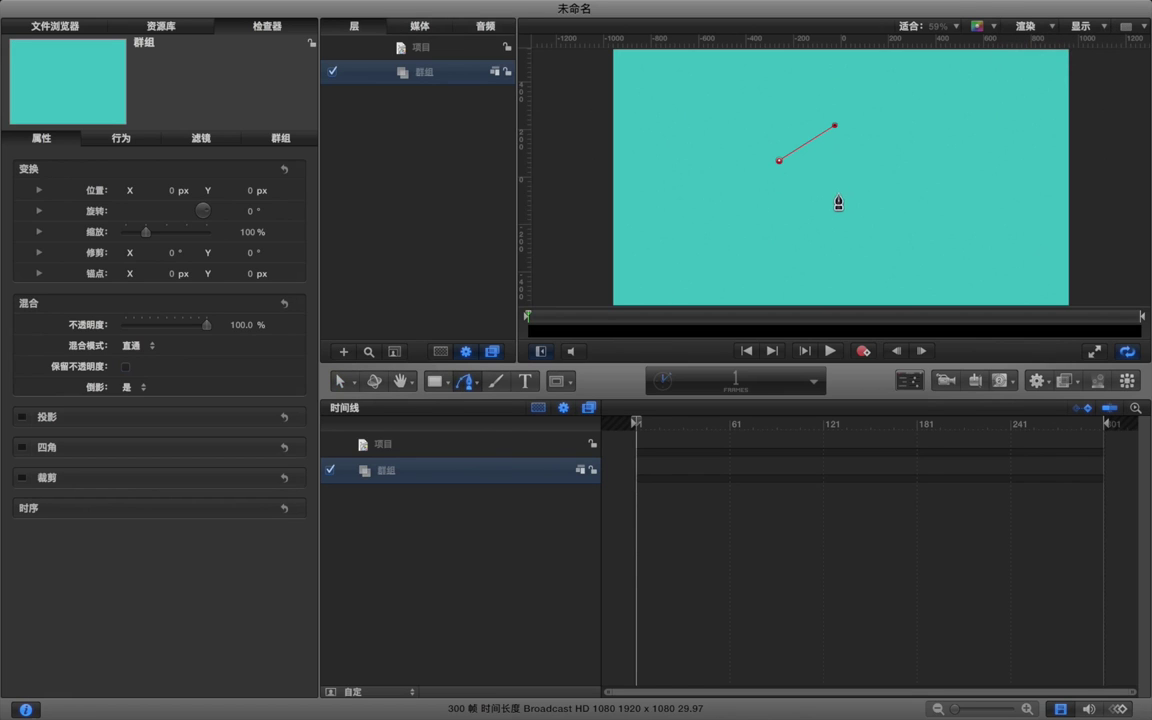
left_click(830, 190)
left_click_drag(830, 193, 834, 195)
right_click(836, 193)
left_click(836, 191)
left_click(341, 381)
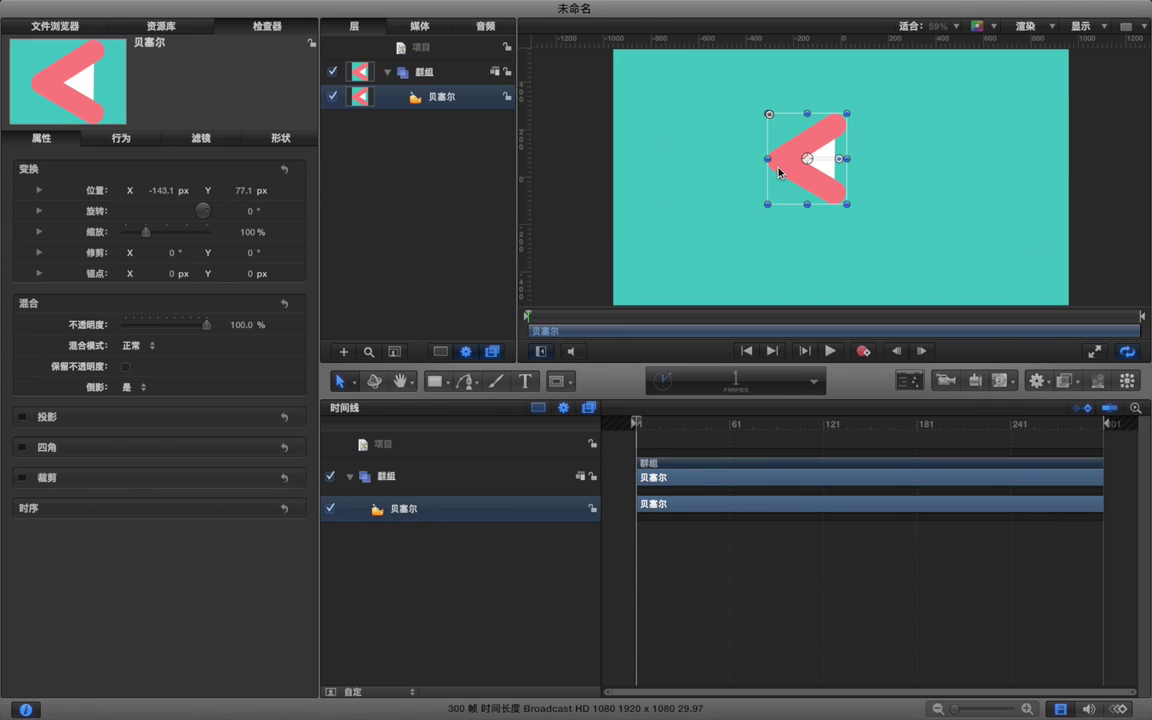
left_click(281, 137)
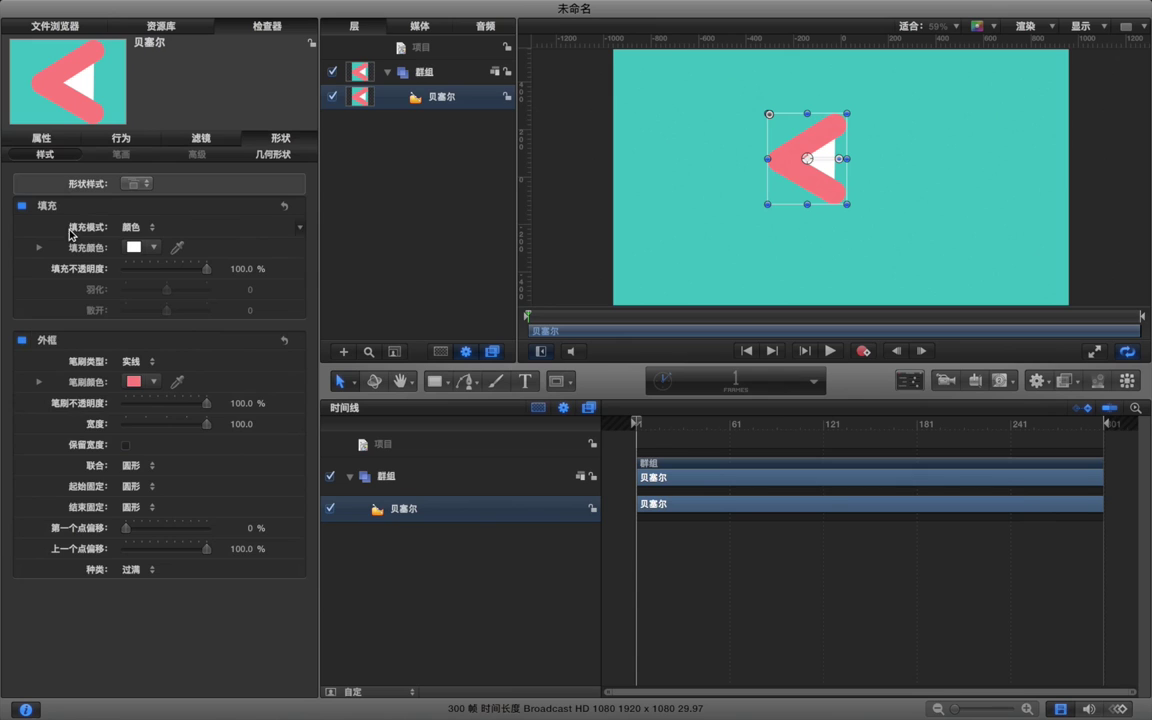
left_click(21, 205)
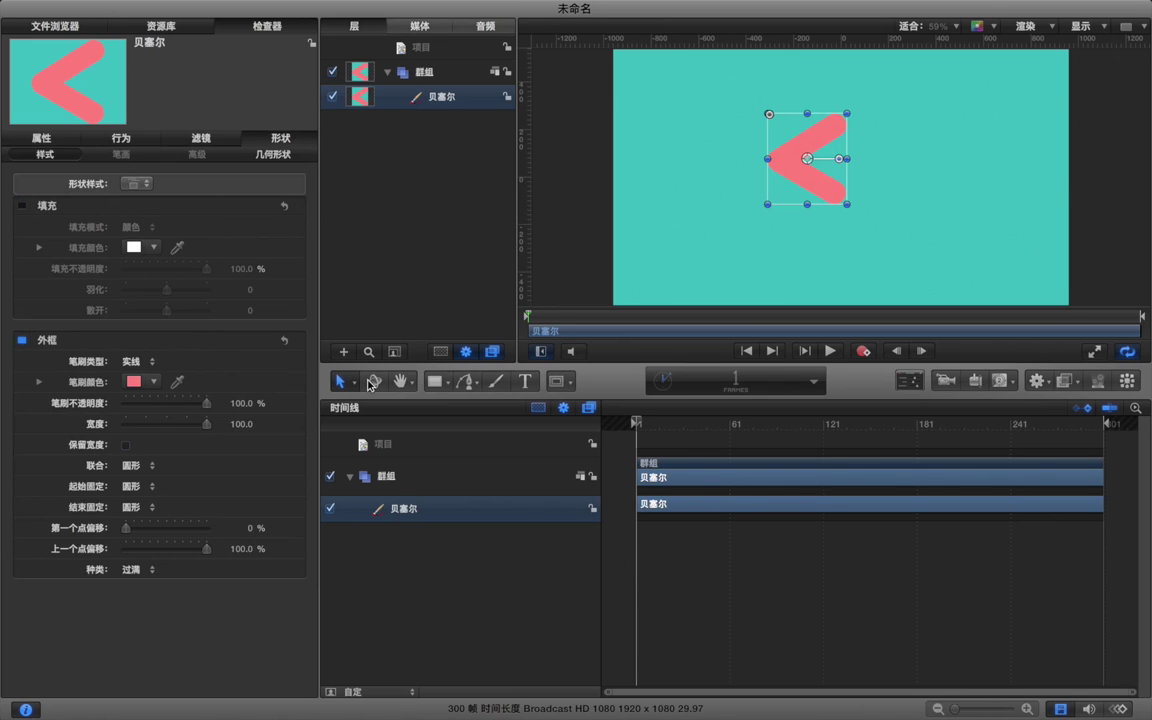
Set the chevron's Y rotation to -90° and move it to about X -8.7 px.
left_click(374, 388)
left_click_drag(735, 160, 700, 159)
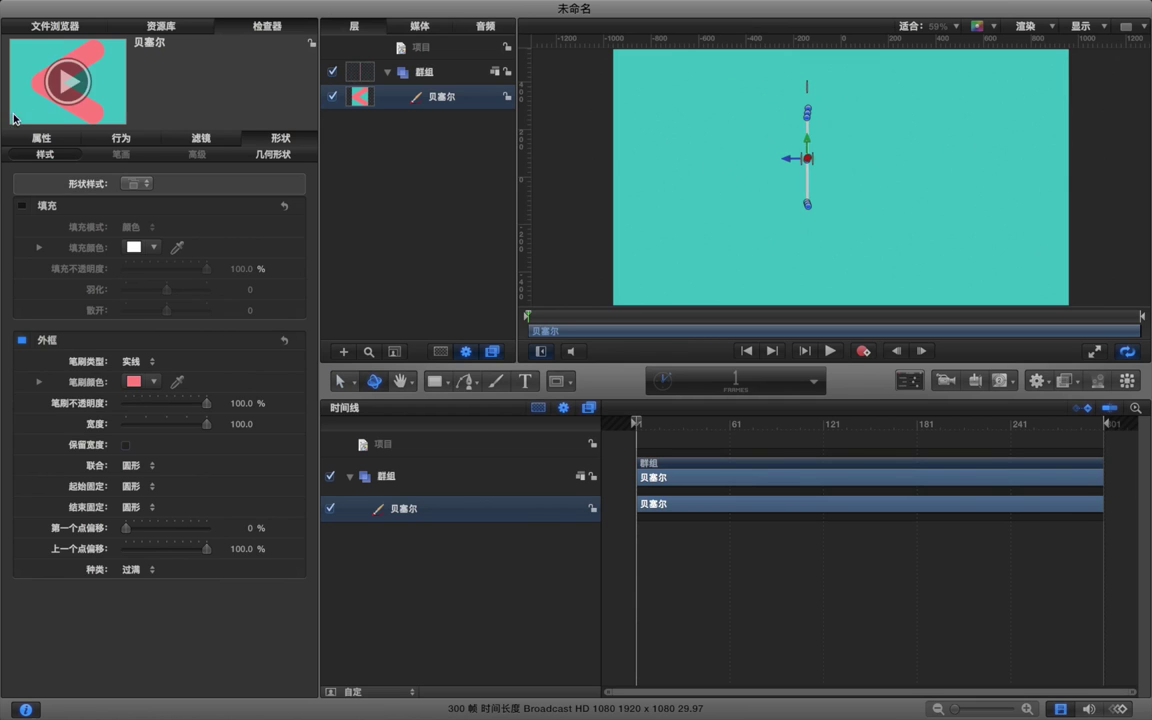
left_click(38, 139)
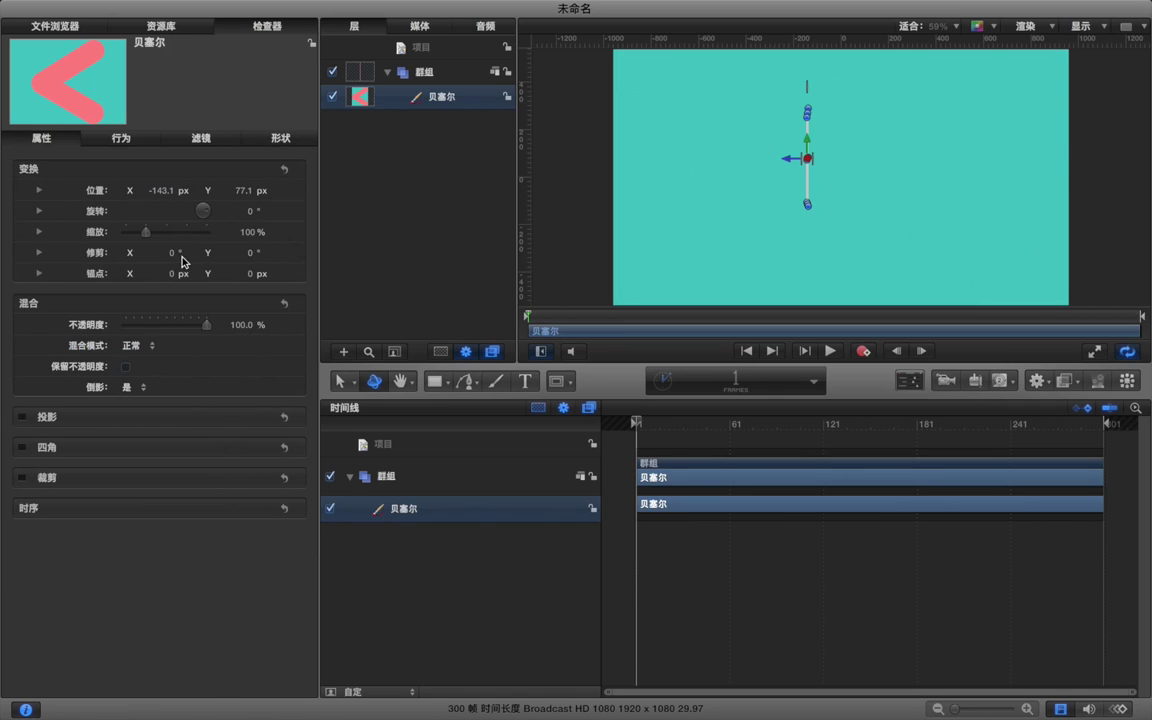
left_click(38, 210)
double_click(241, 253)
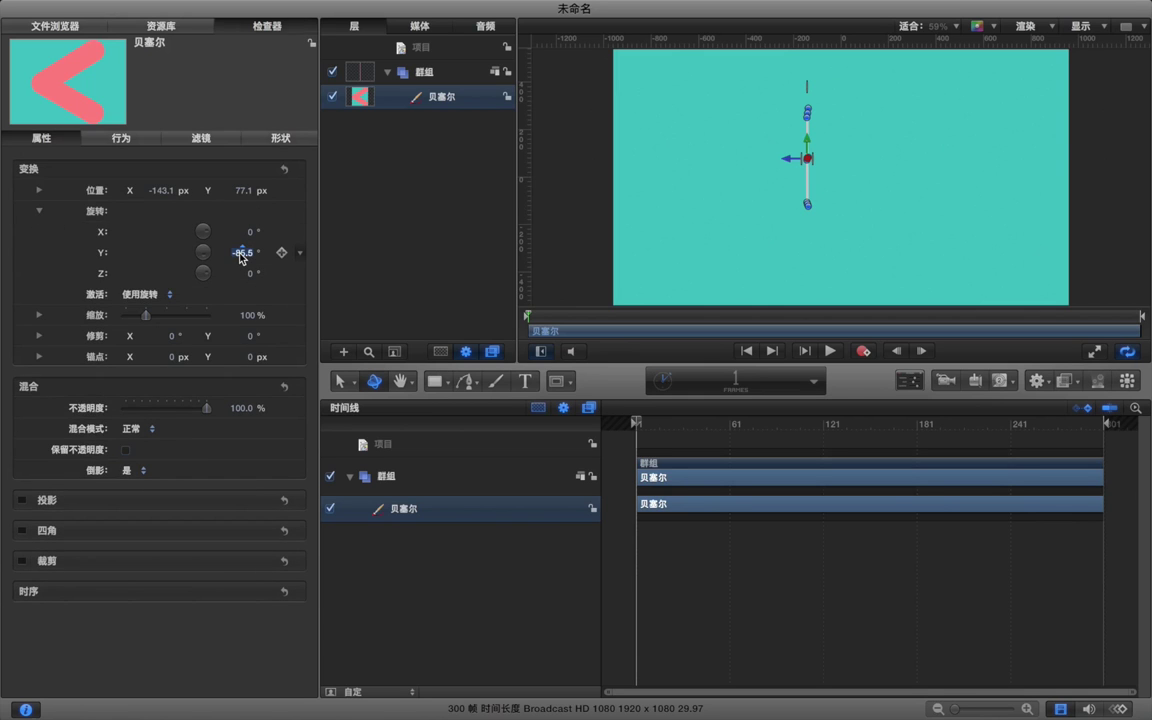
type("-90")
key("Return")
left_click_drag(790, 162, 822, 162)
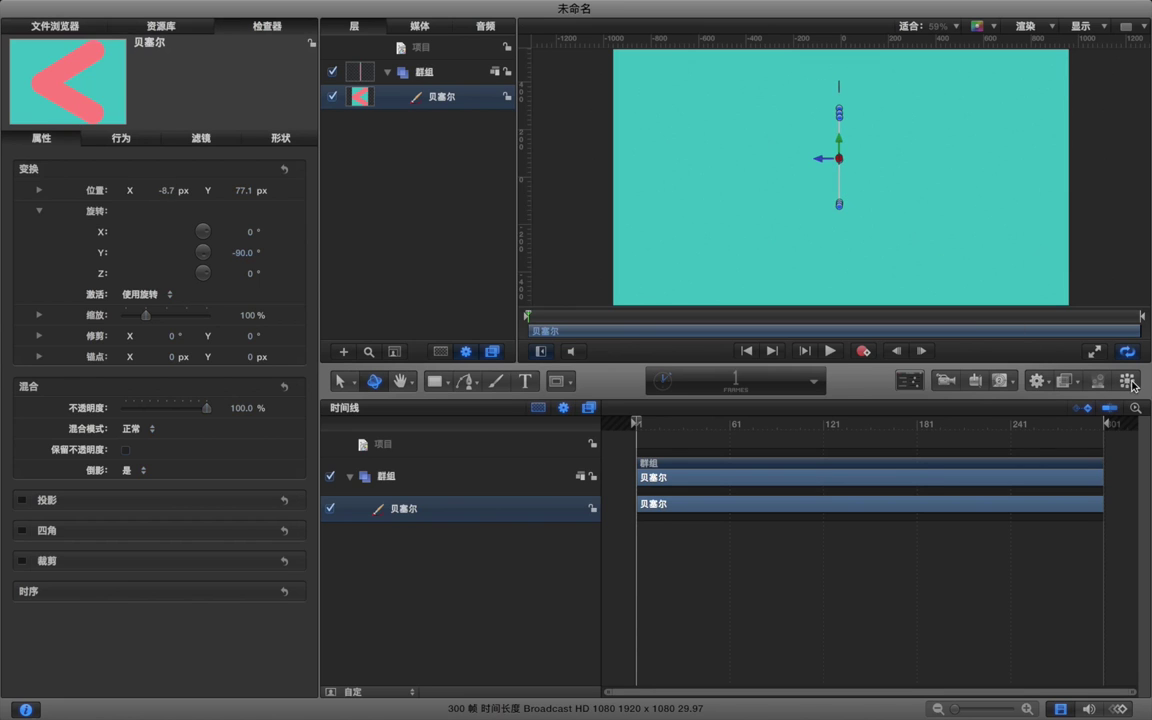
Replicate the rotated chevron, arrange the replicator as 线条 (Line) and enable its 3D option.
key("l")
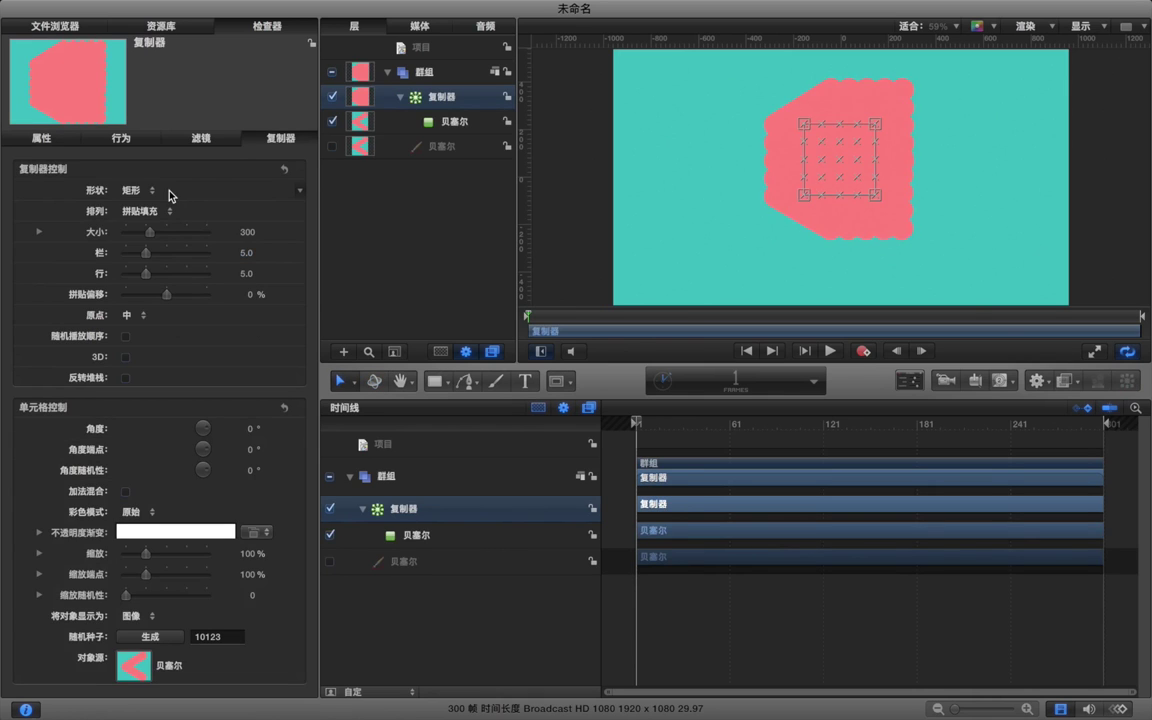
left_click(145, 191)
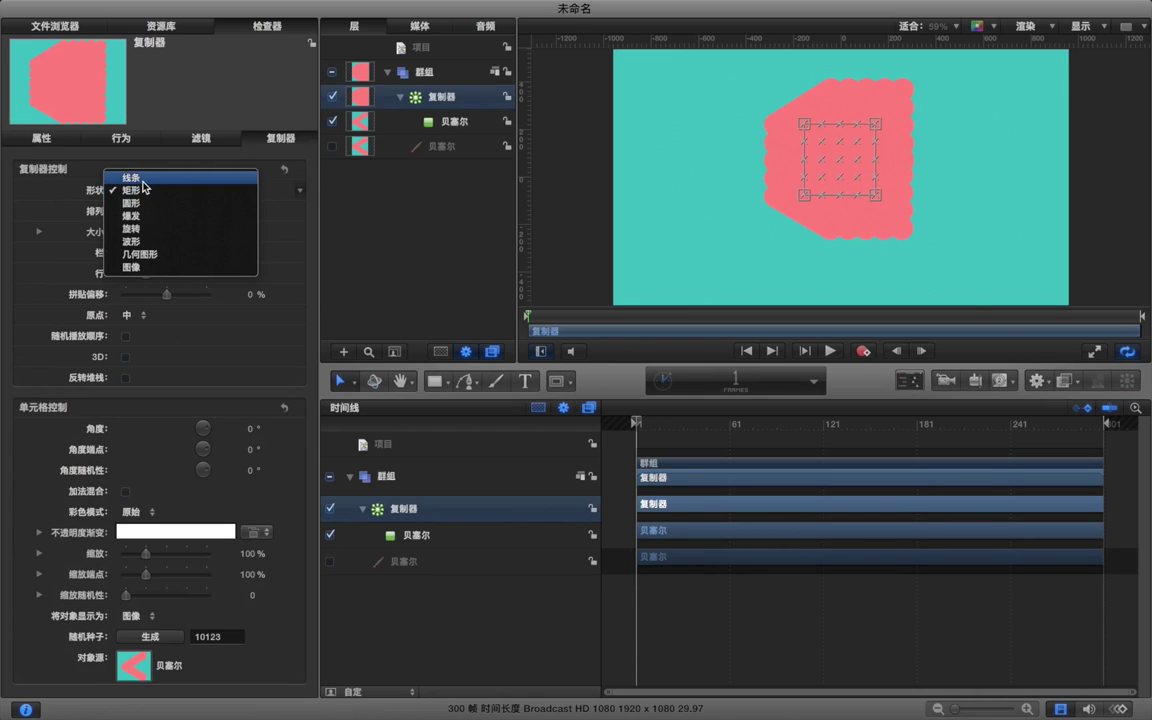
left_click(143, 181)
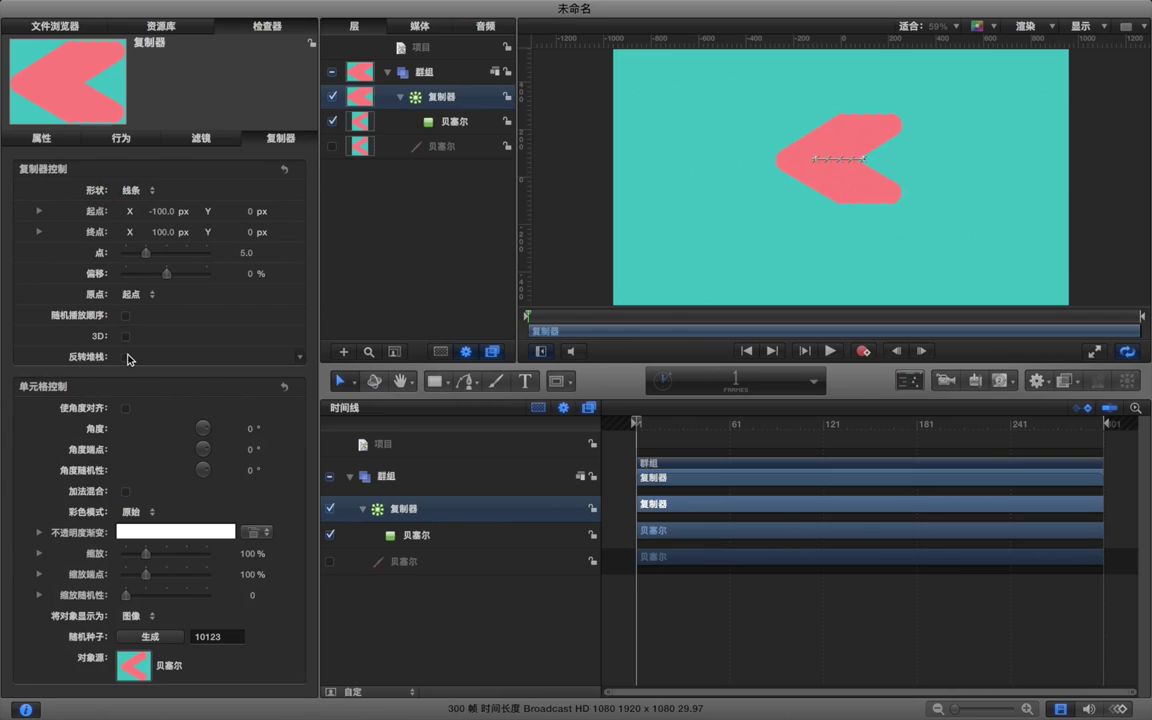
left_click(126, 336)
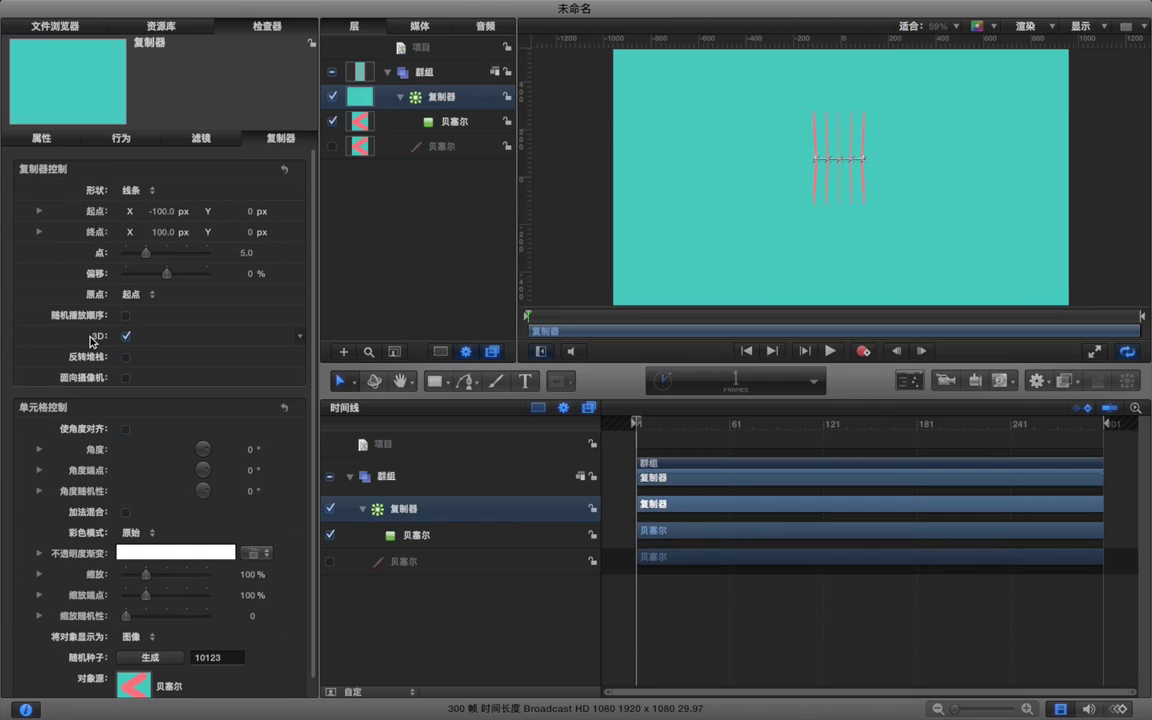
Set the replicator to 566 points and its line start point to X -46.2 px.
left_click_drag(157, 255, 300, 252)
left_click(245, 256)
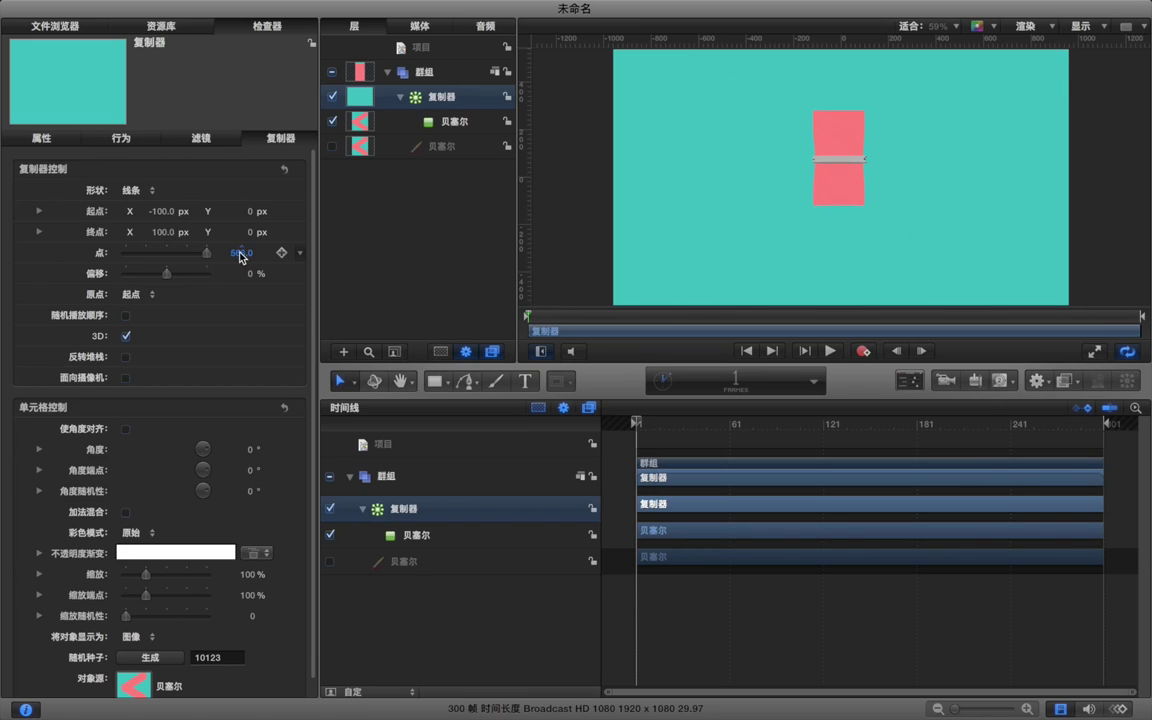
left_click(161, 211)
left_click_drag(161, 211, 156, 211)
left_click(166, 232)
key("Return")
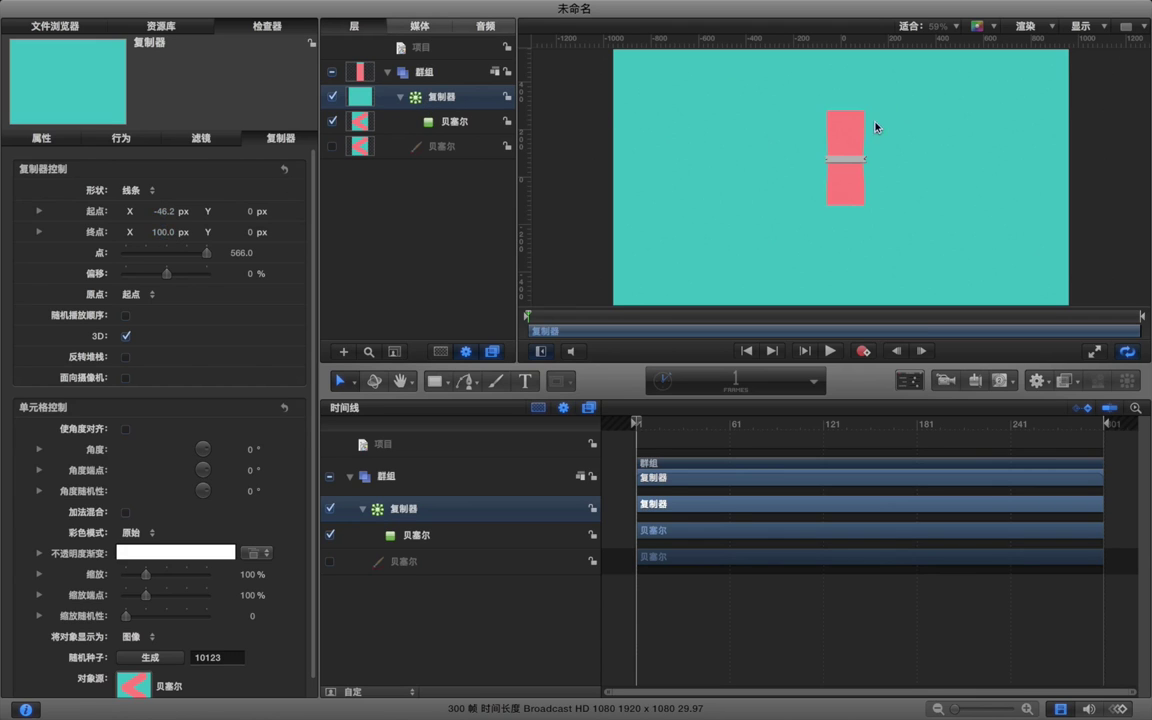
Transform the replicator to about 101.1° Y rotation, 66% scale and an X position of about -407.4 px.
key("q")
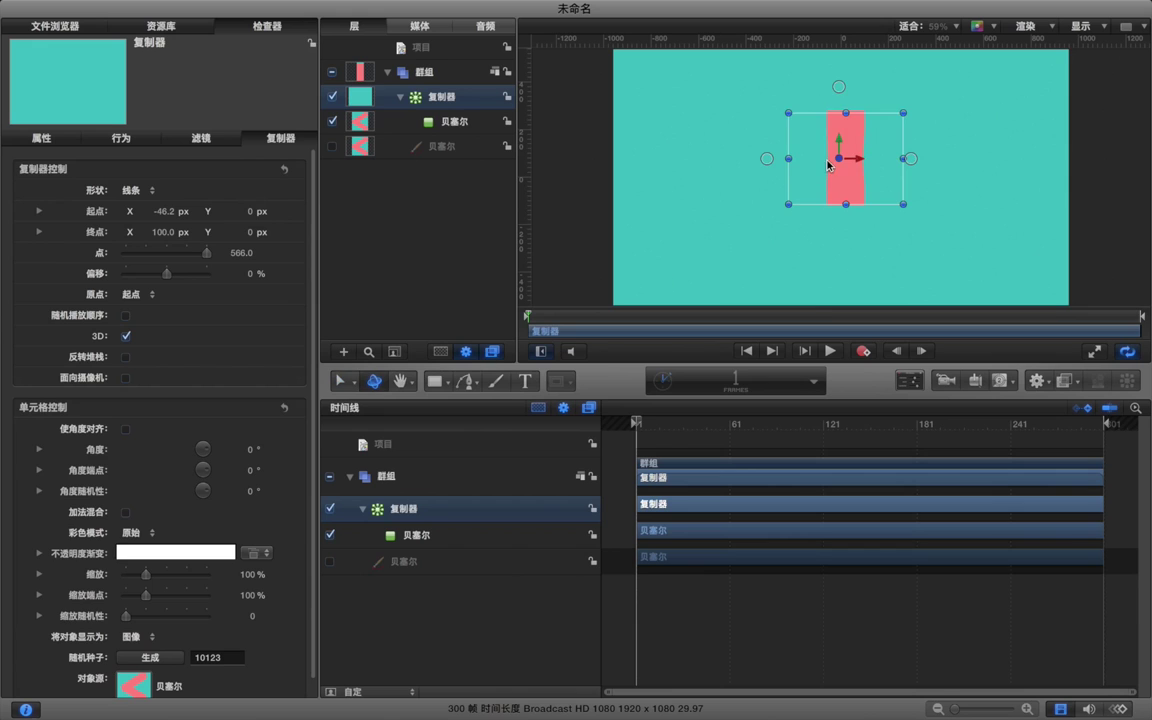
left_click_drag(767, 158, 789, 164)
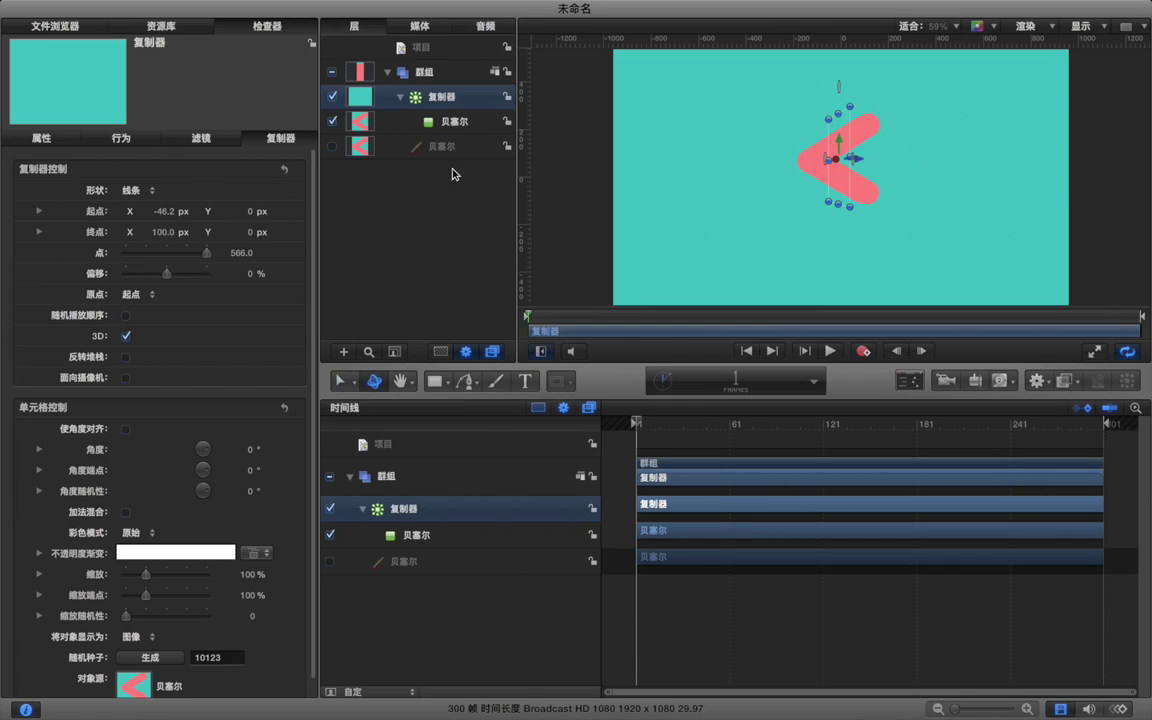
left_click(40, 140)
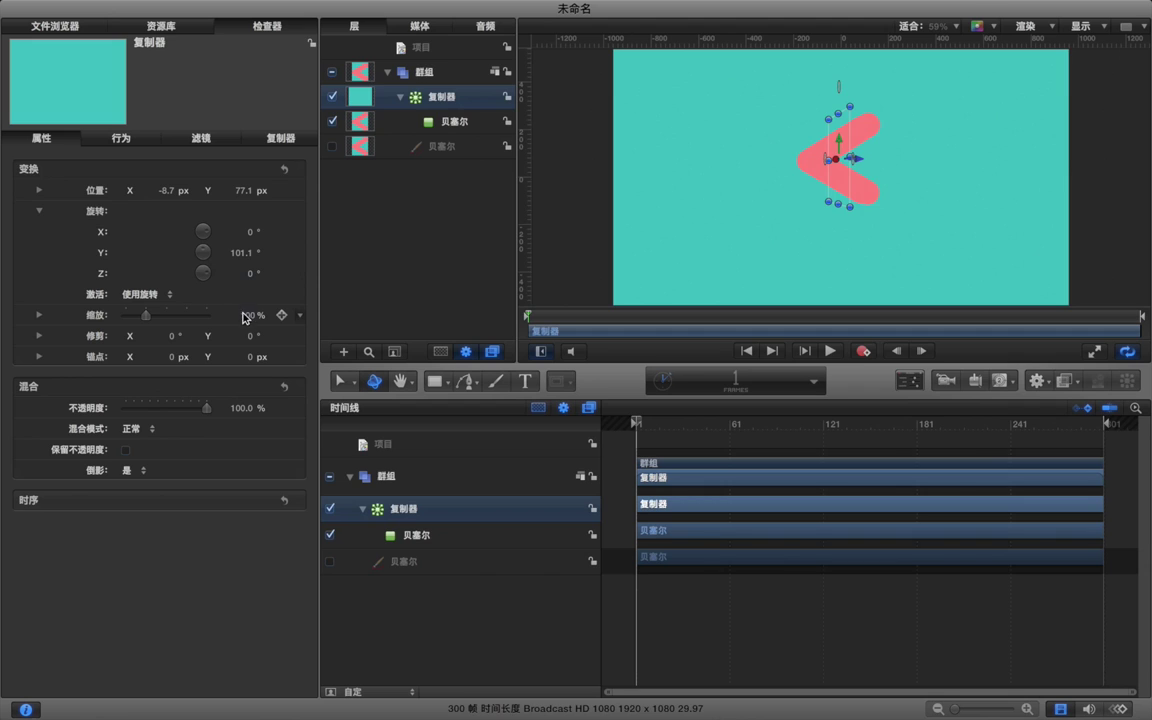
left_click_drag(249, 315, 249, 312)
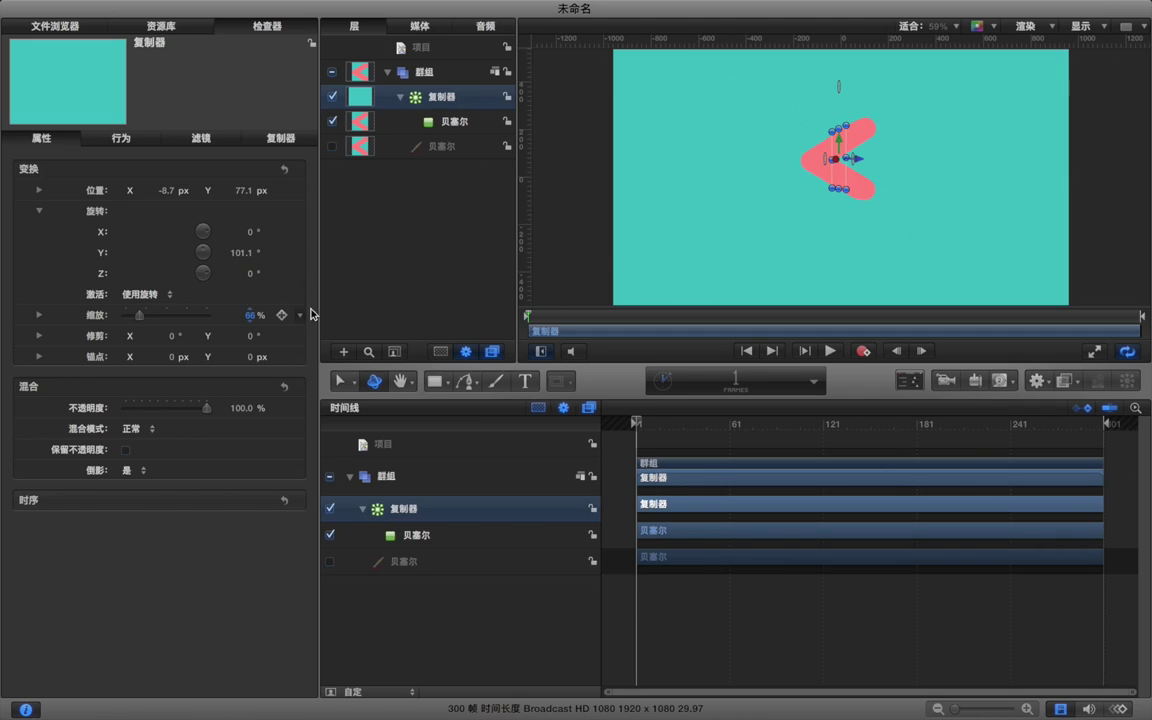
left_click(857, 164)
left_click_drag(857, 164, 765, 163)
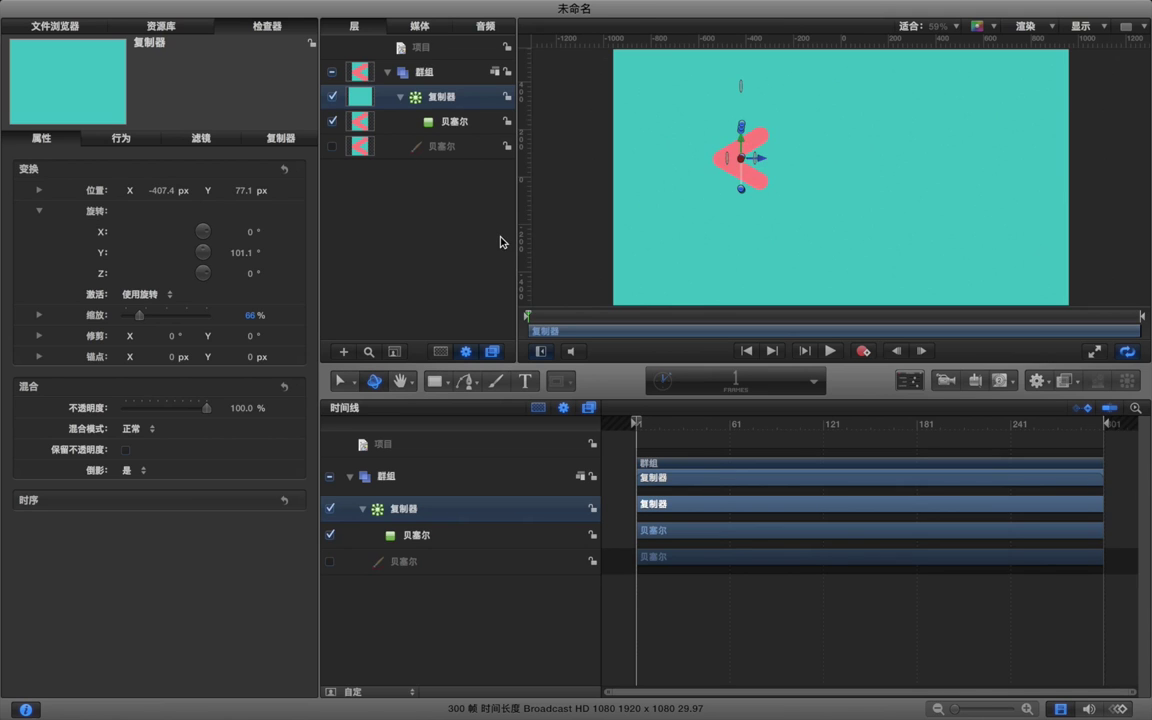
Add a camera to the project and switch the group to 3D.
left_click(946, 381)
left_click(720, 97)
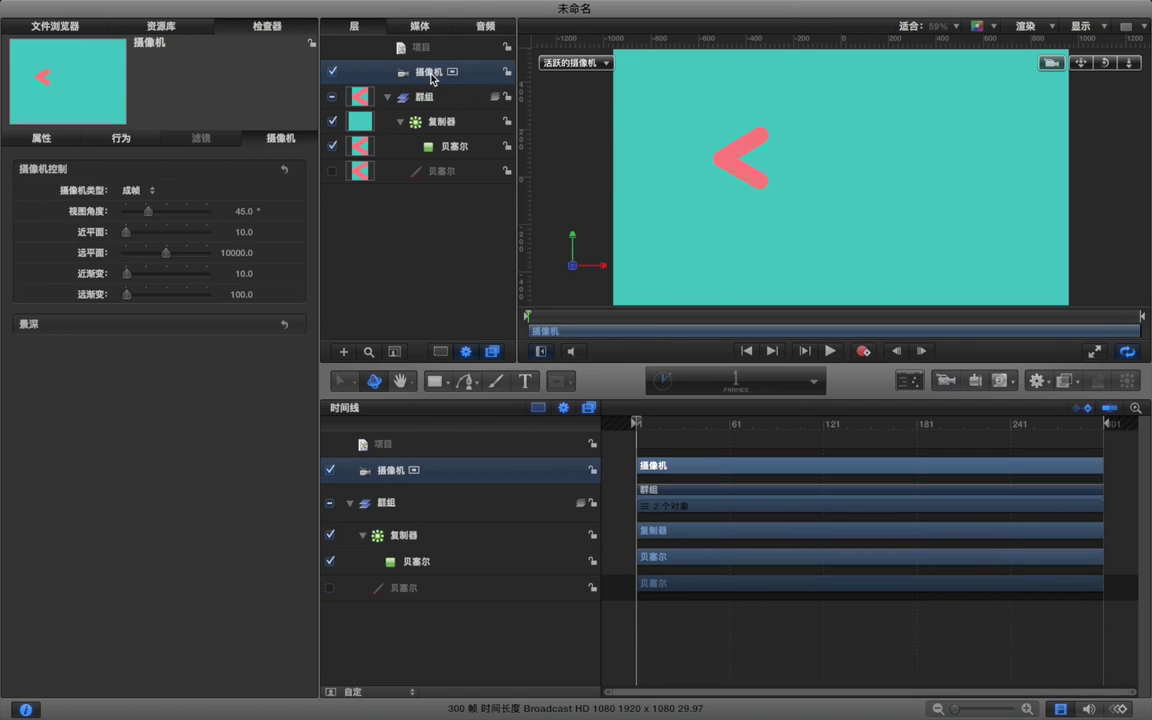
Draw a wide white rectangle in the group to the right of the chevron, centred at about X 332.7 px, Y 79.6 px.
left_click(434, 122)
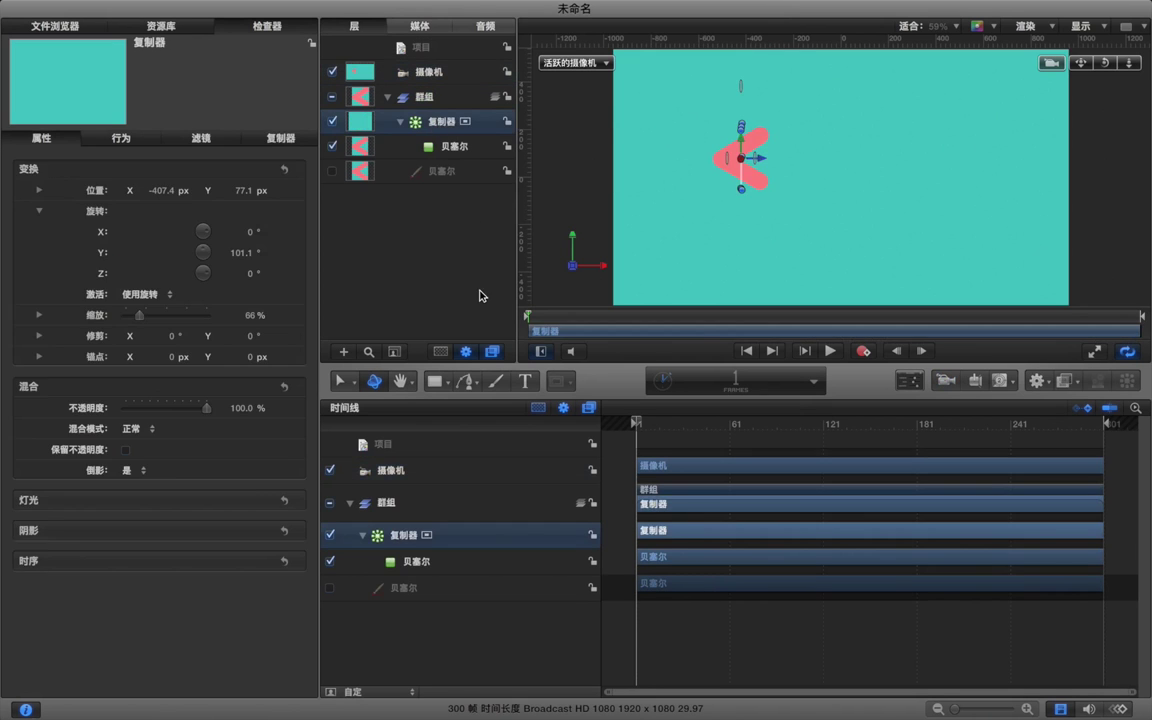
left_click(437, 383)
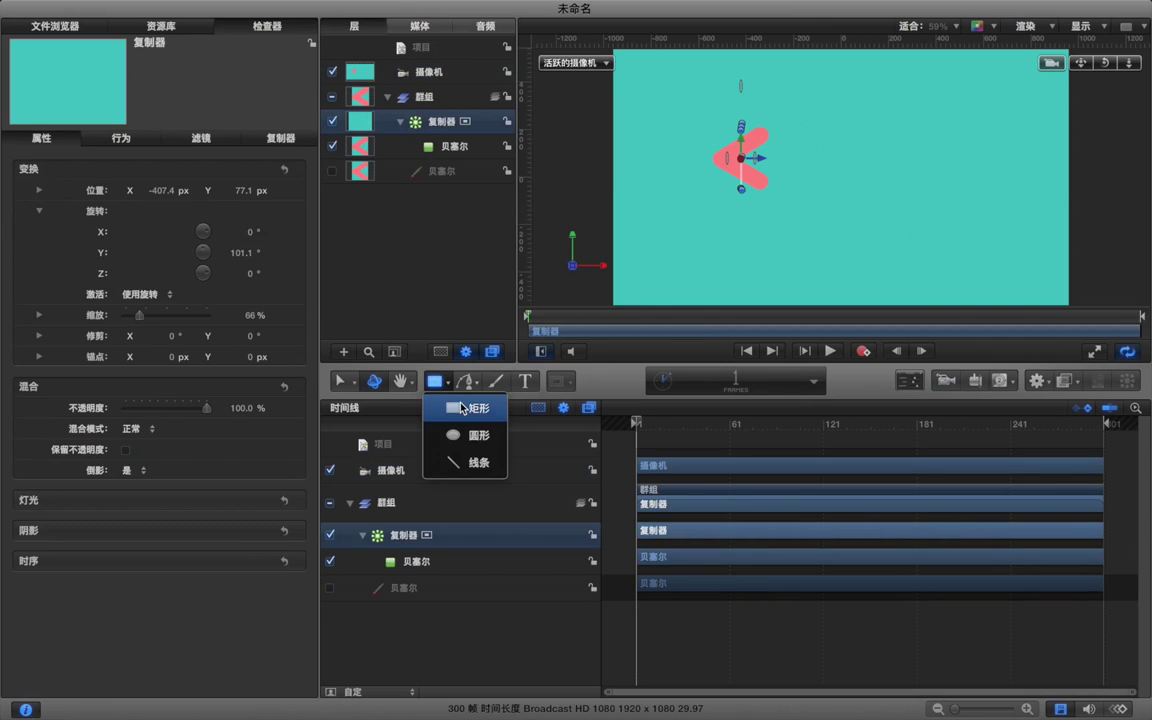
left_click(470, 408)
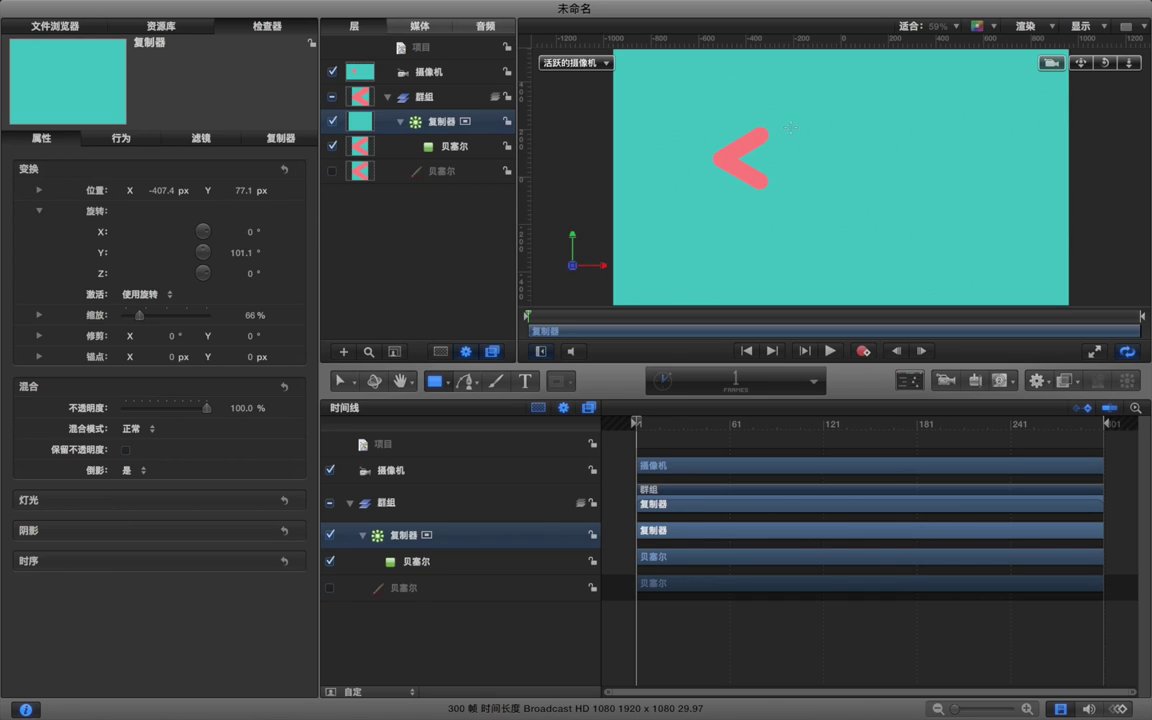
left_click_drag(787, 123, 1053, 192)
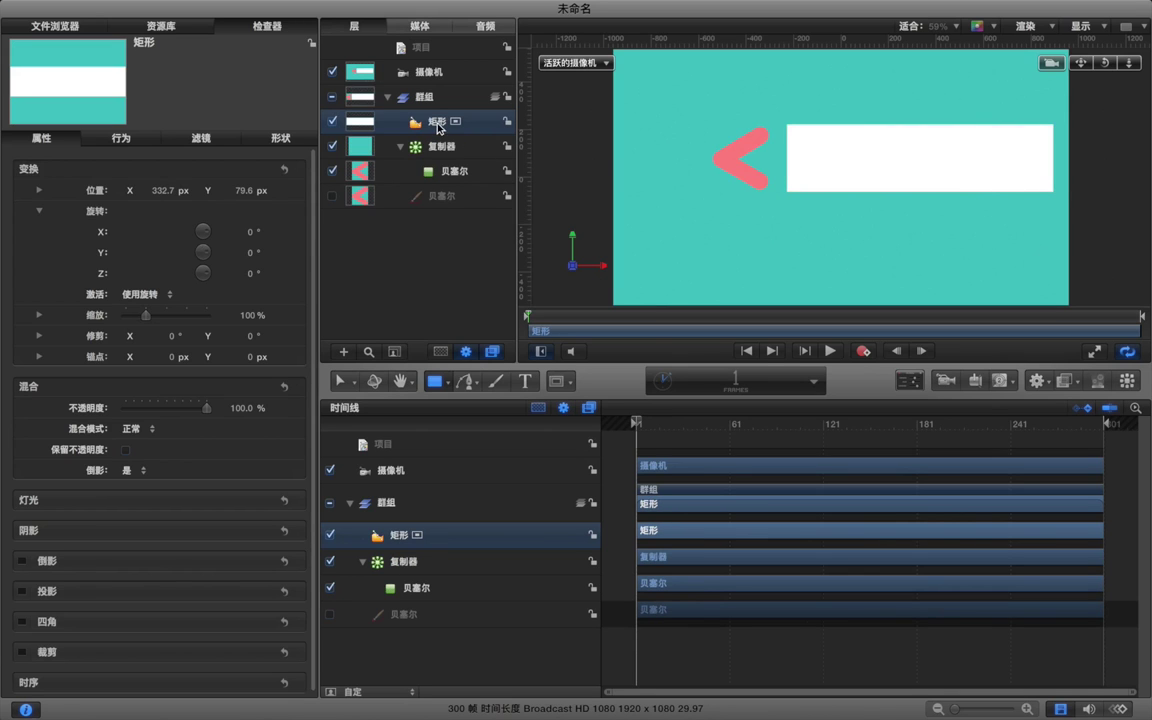
Fill the rectangle with the pink colour sampled from the chevron.
left_click(275, 138)
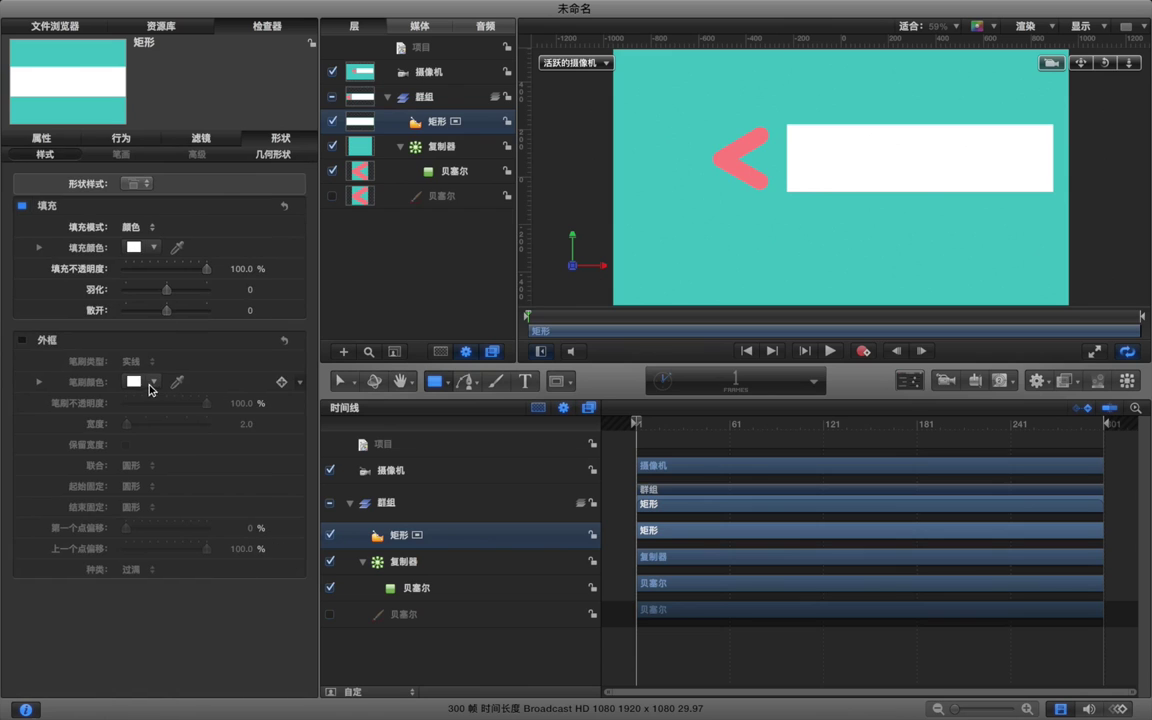
left_click(177, 247)
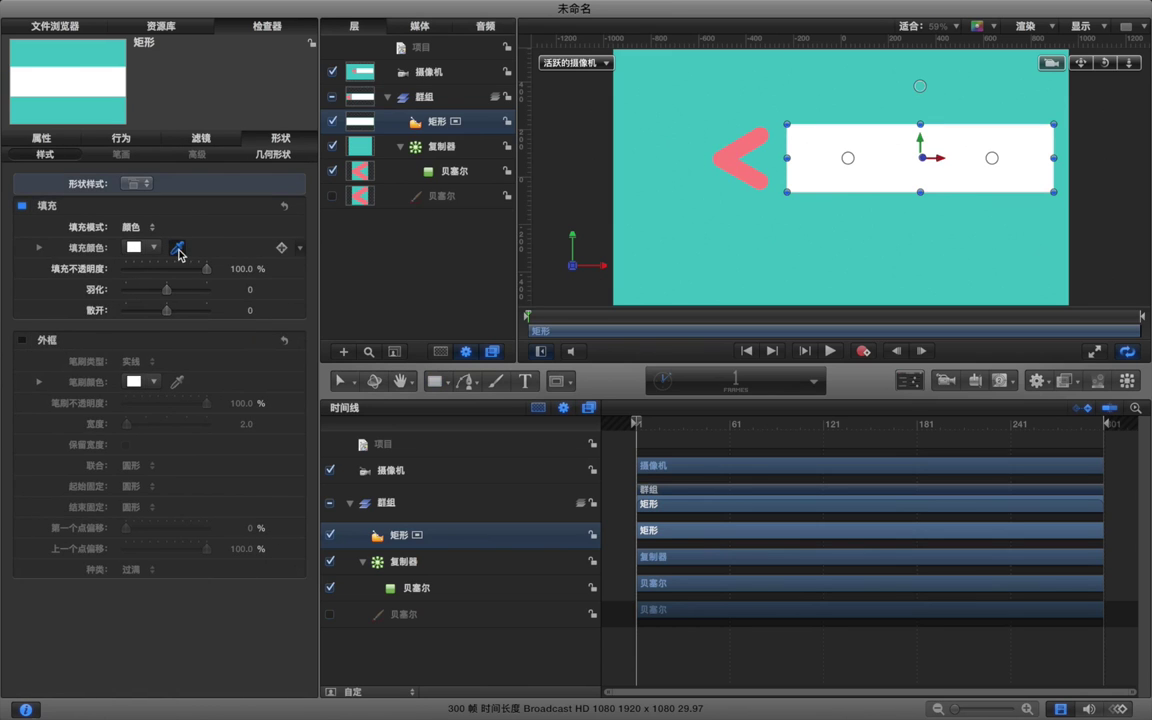
left_click(177, 247)
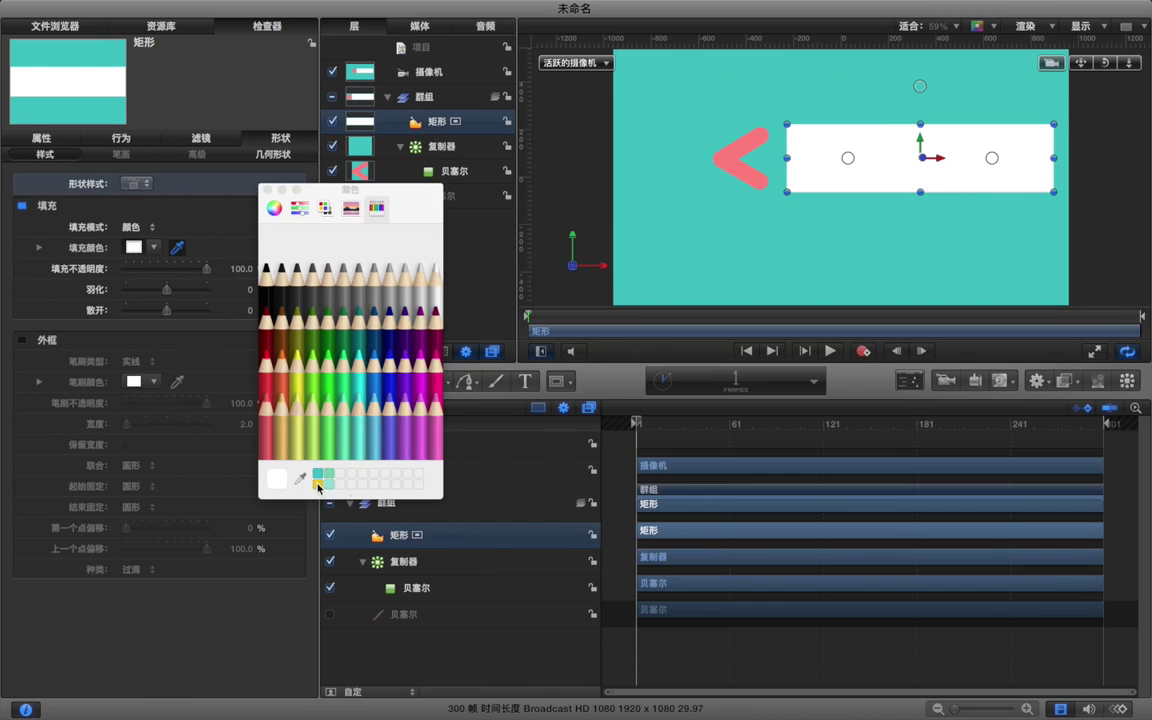
left_click(300, 478)
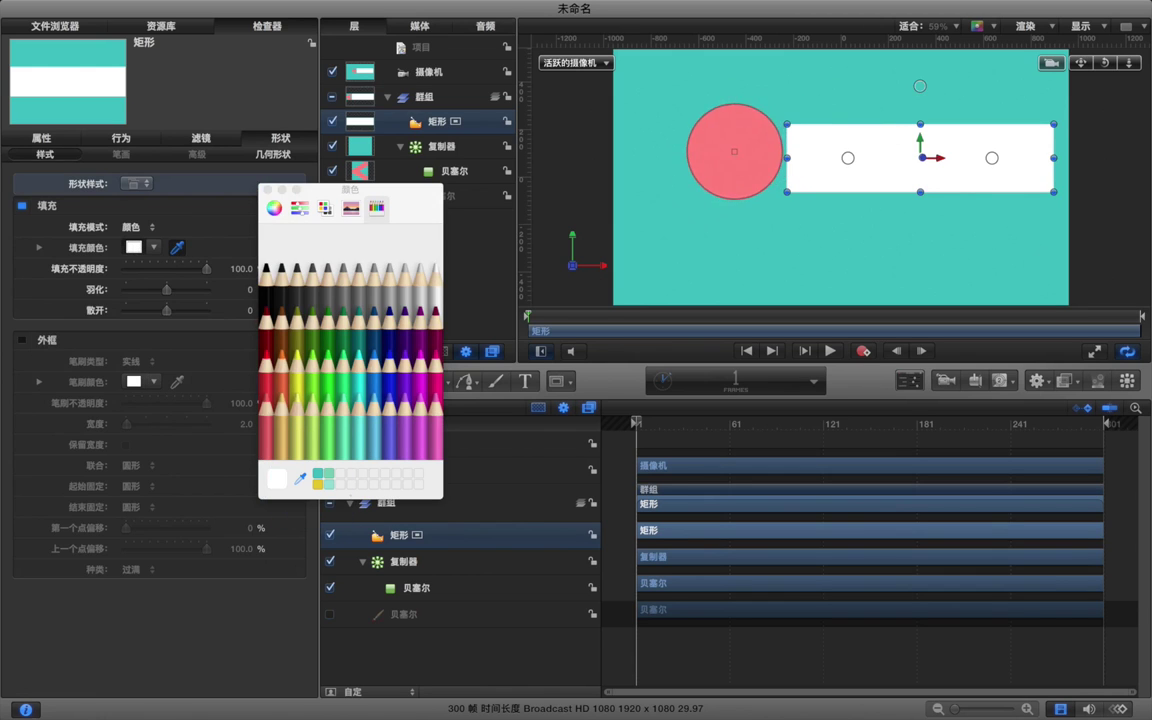
left_click(734, 151)
left_click(266, 189)
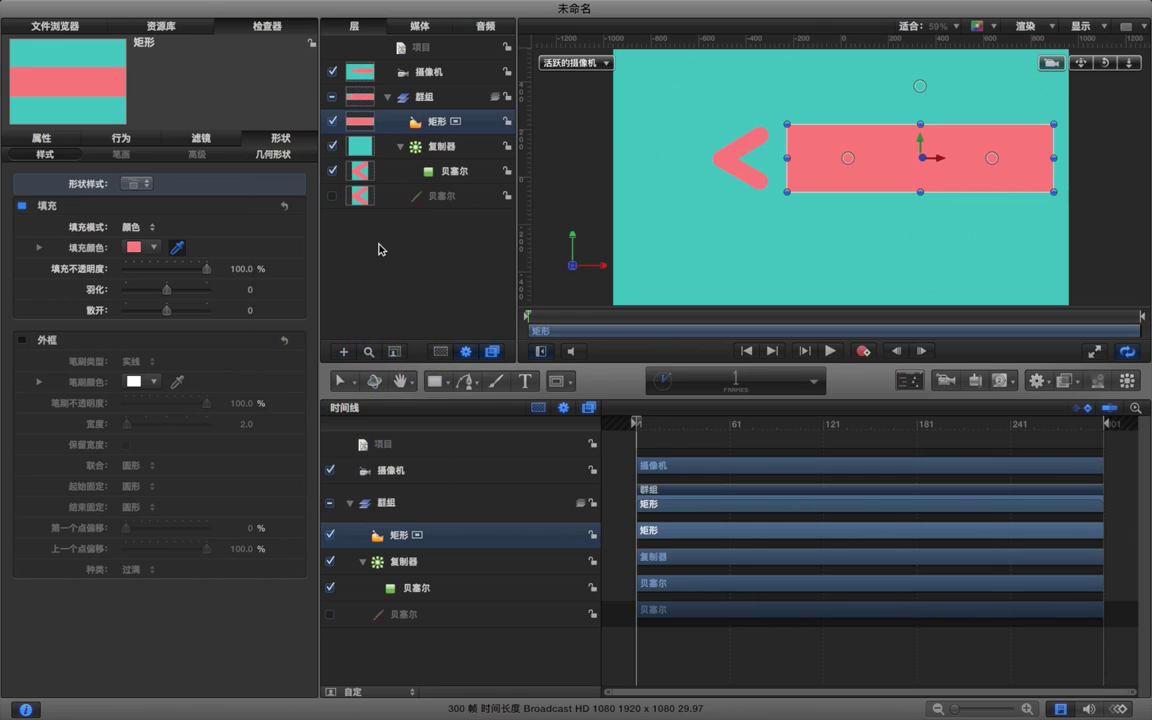
left_click(380, 249)
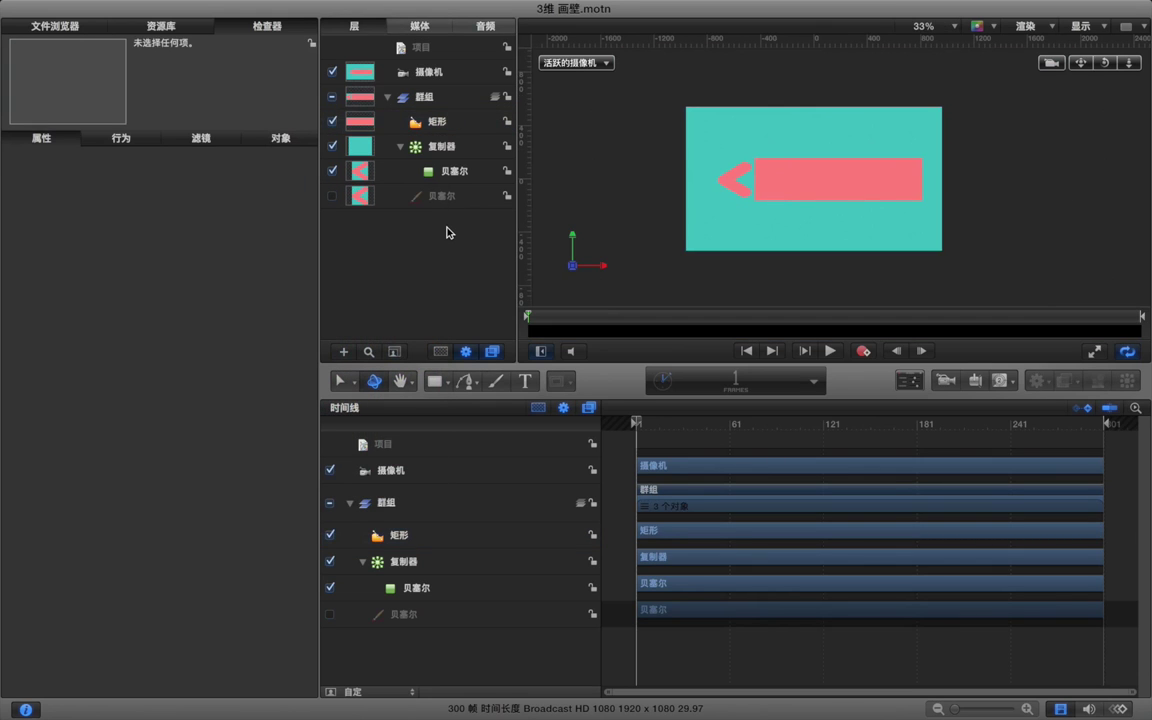
Duplicate the pink rectangle five times within the group.
left_click(445, 122)
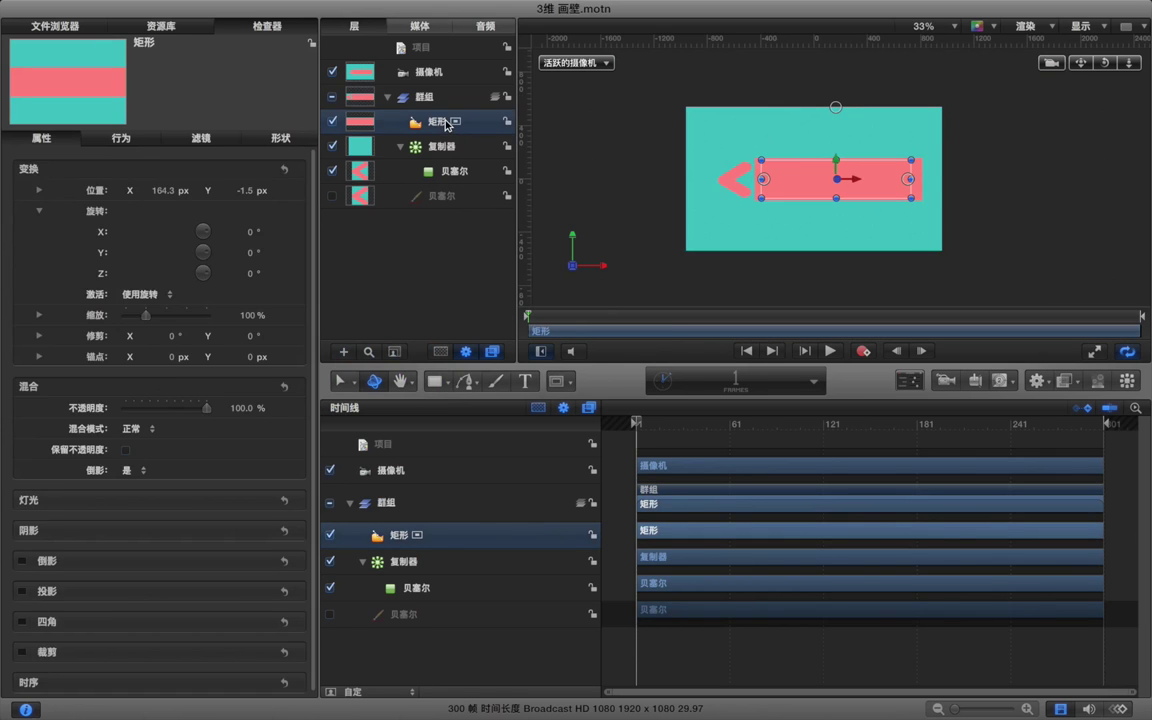
key("super+d")
key("super+d")
key("super+d")
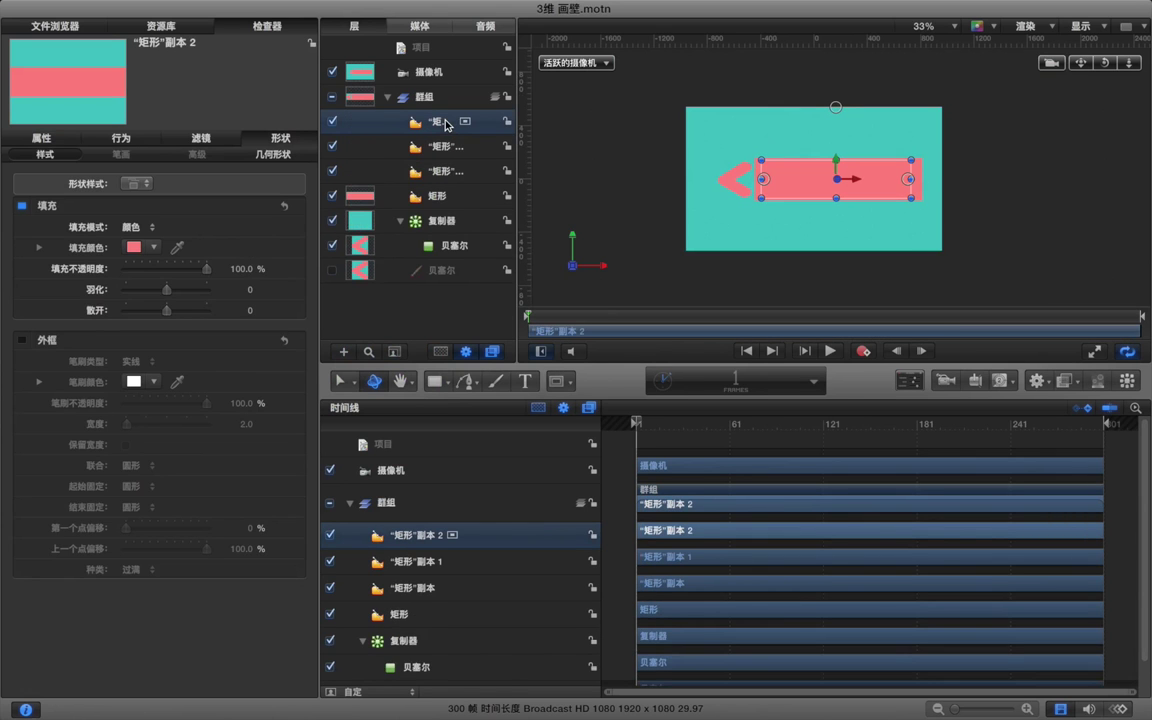
key("super+d")
key("super+d")
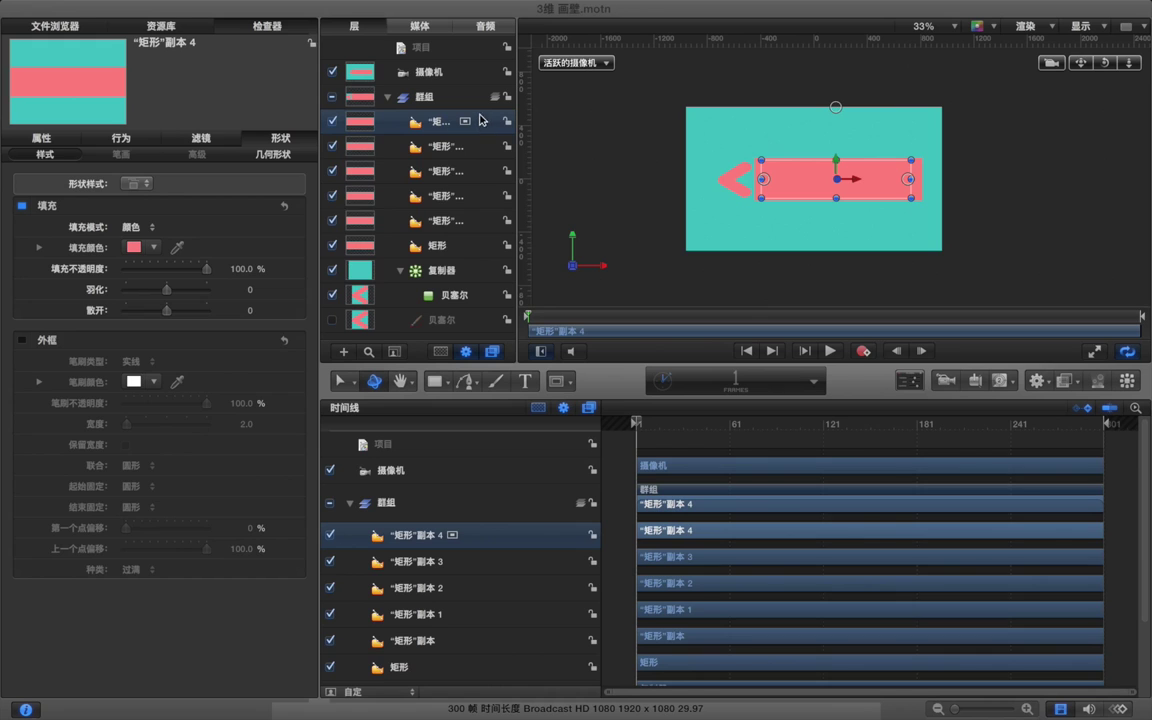
Set the camera's Y rotation to 90°.
left_click(450, 72)
left_click(30, 136)
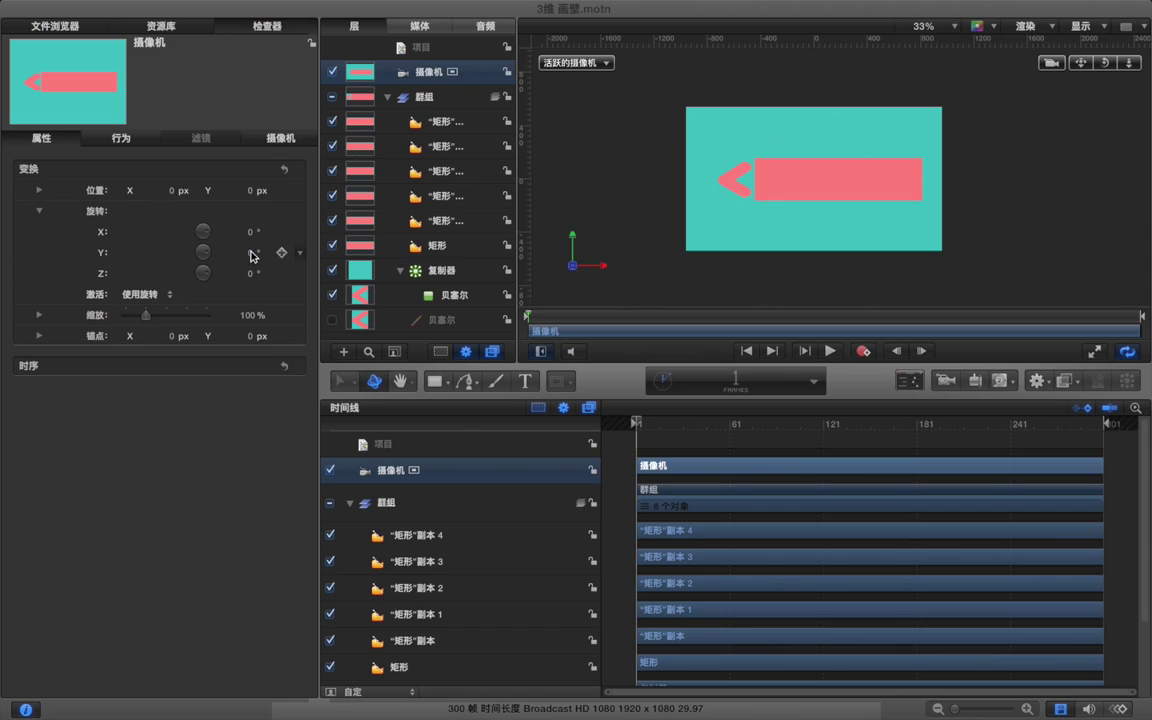
left_click(251, 253)
type("90")
key("Return")
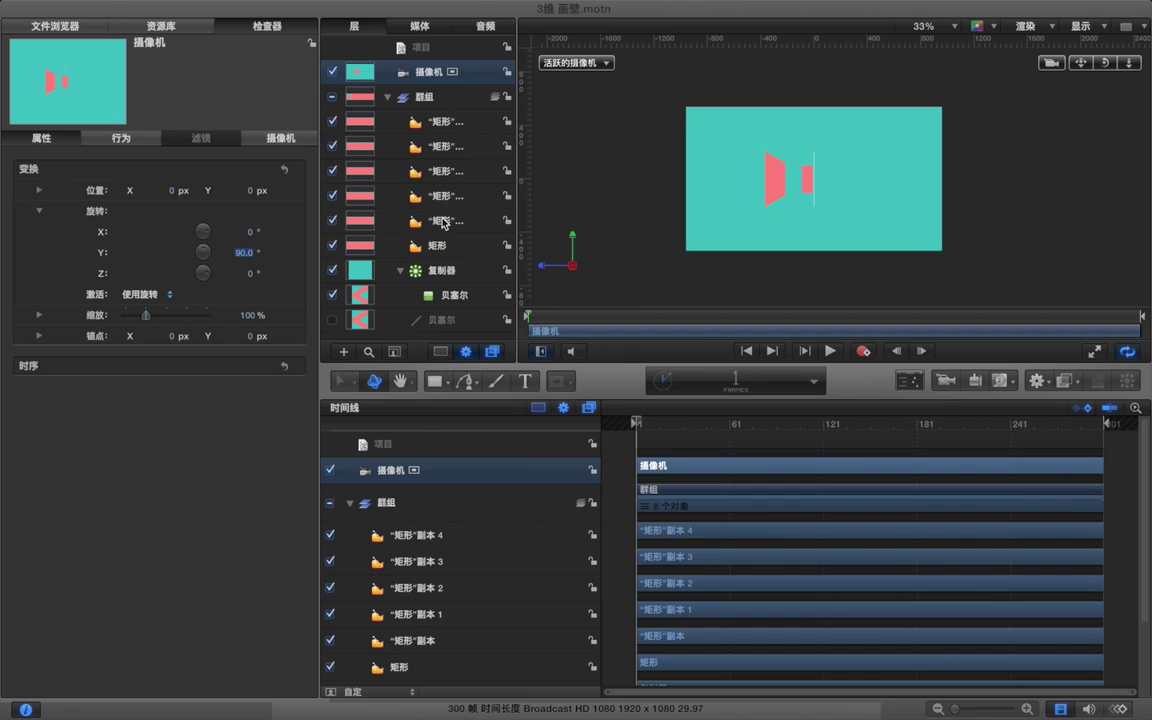
Move the first rectangle copy along Z opposite the original, and tilt the second copy (副本 1) into place above the original.
left_click(443, 222)
left_click_drag(790, 182, 836, 182)
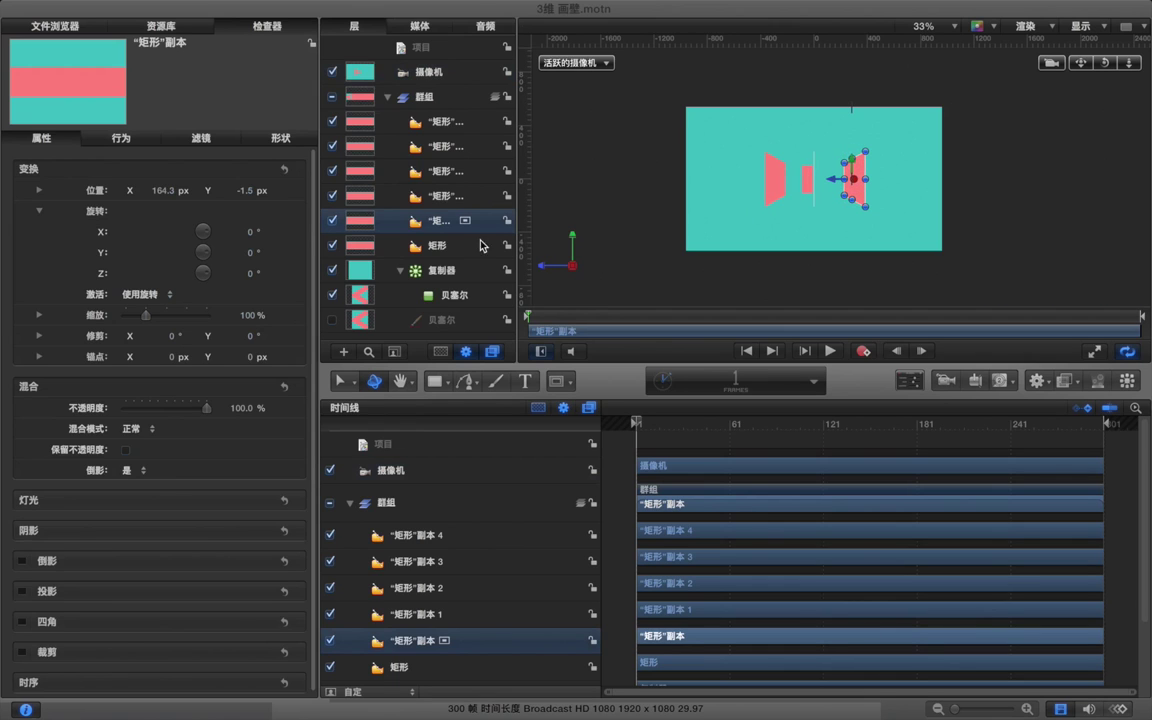
left_click(406, 192)
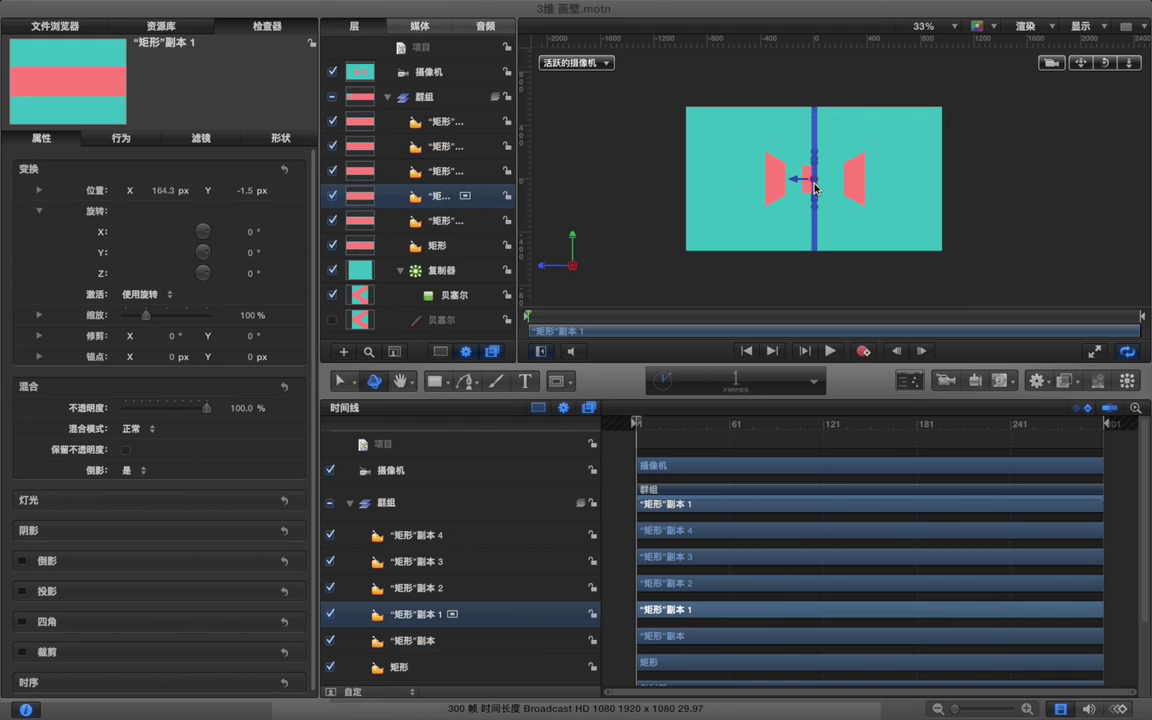
key("super+equal")
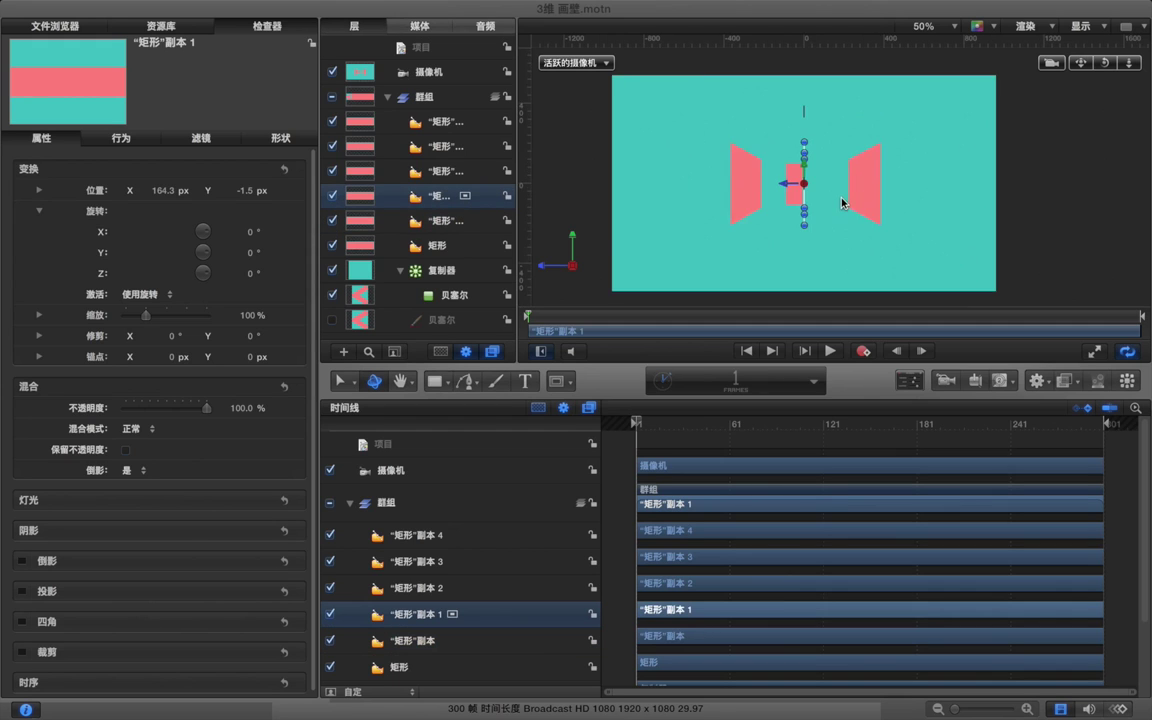
key("super+equal")
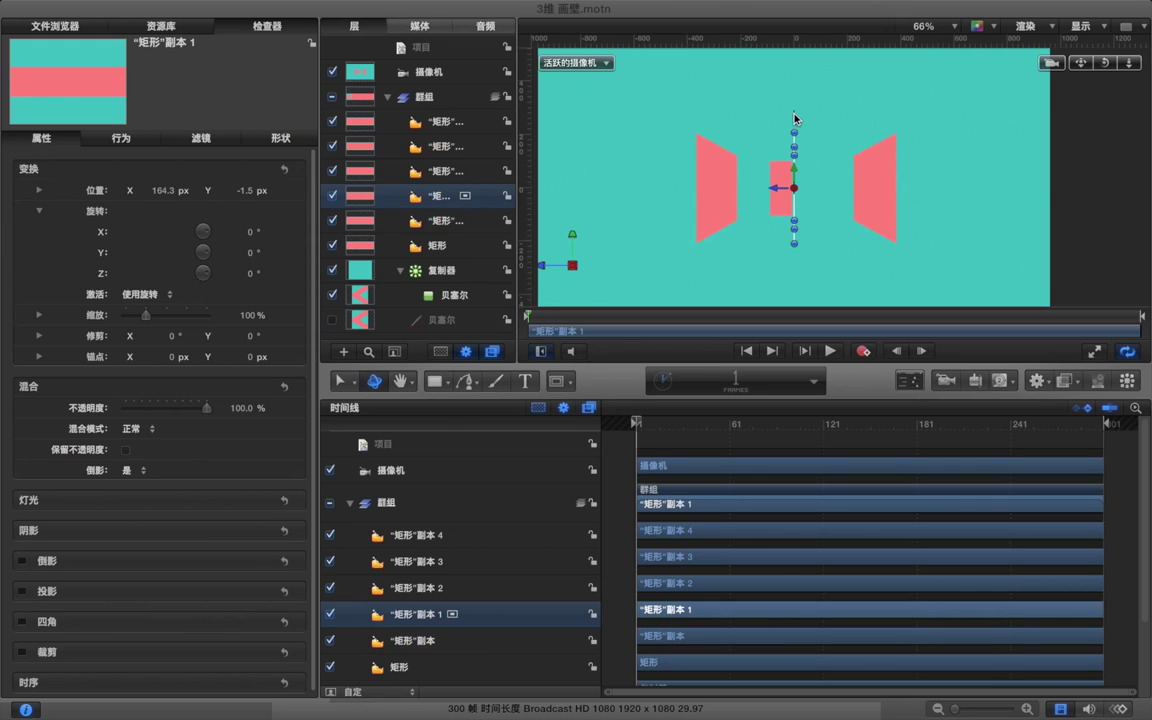
left_click_drag(792, 120, 748, 97)
Nudge the original rectangle and the first copy slightly outward along Z as the two side walls.
left_click(716, 184)
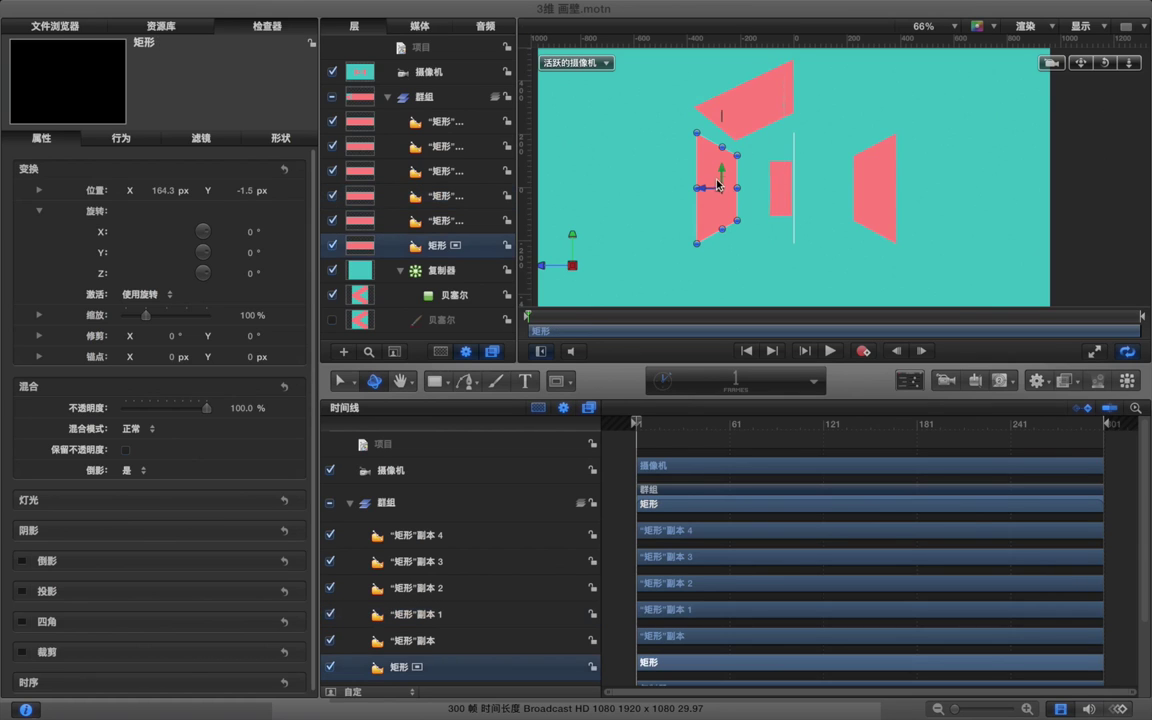
left_click_drag(705, 193, 700, 189)
left_click(890, 194)
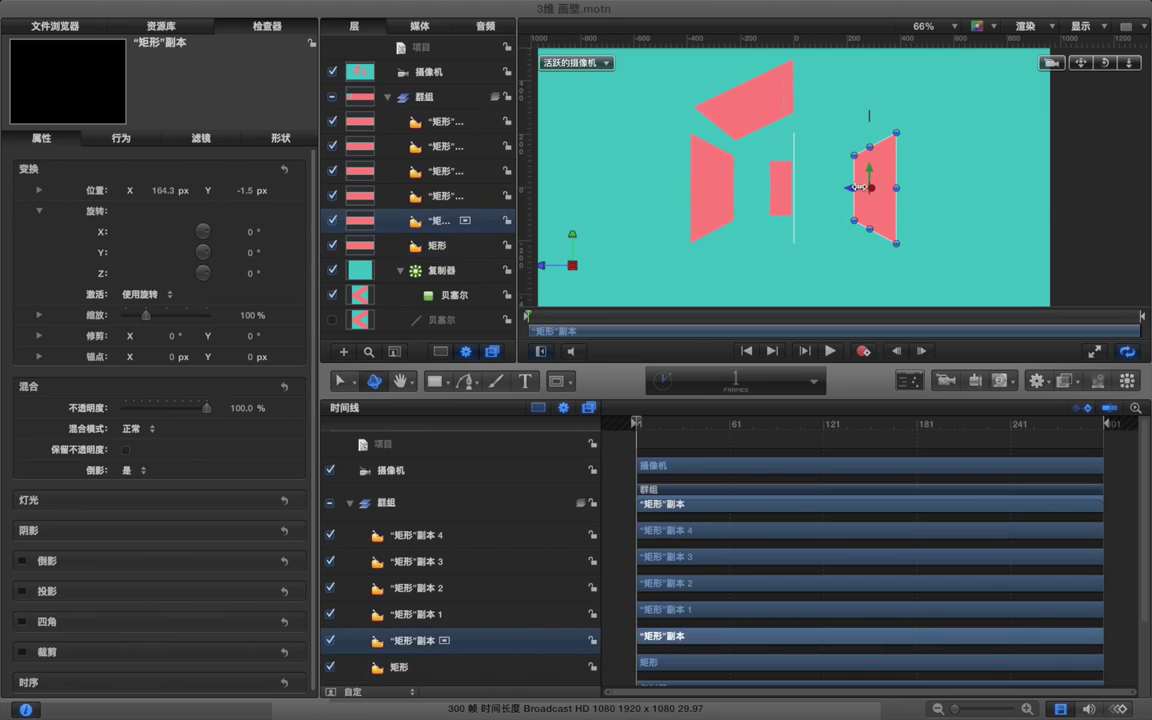
left_click_drag(852, 193, 784, 193)
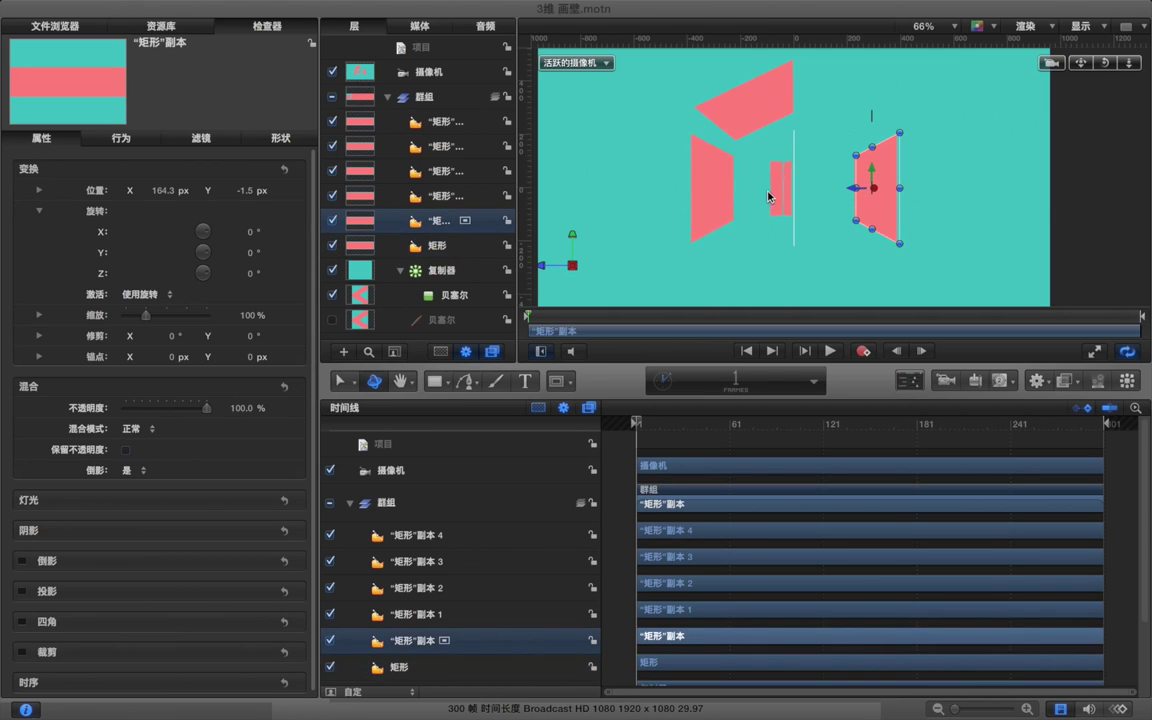
Rotate 副本 2 to about 55.7° on X and place it above the first copy at about Y 253 px, mirroring the other upper panel.
left_click(459, 176)
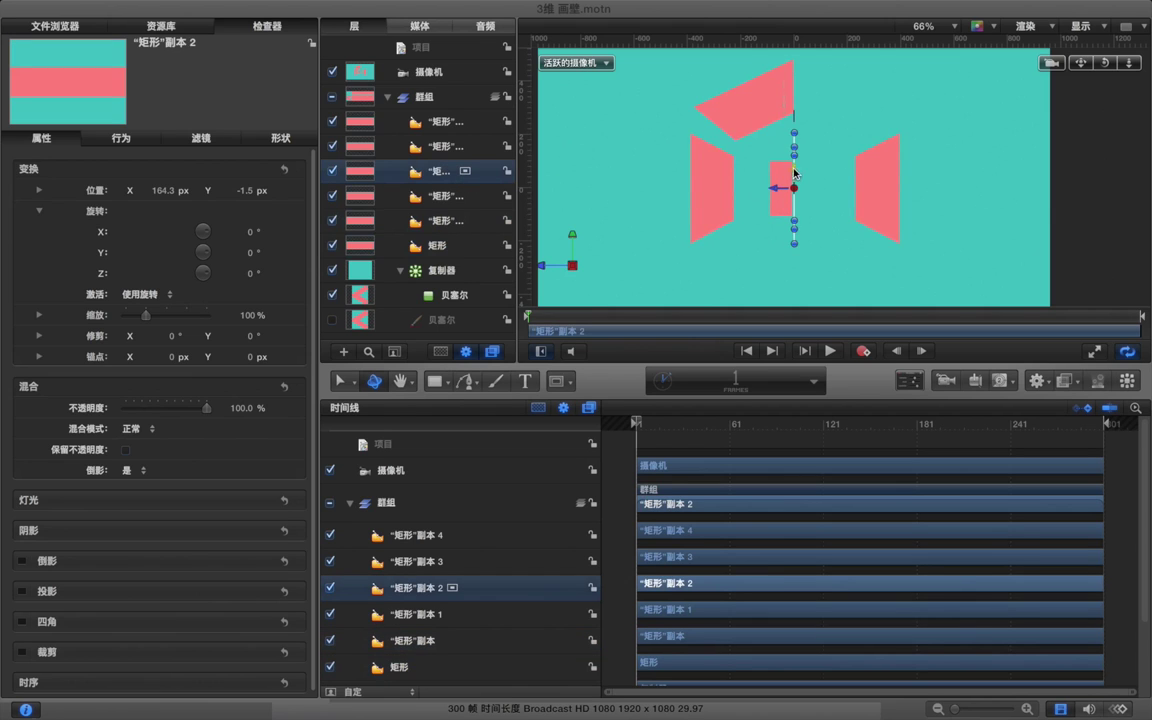
left_click_drag(794, 123, 735, 152)
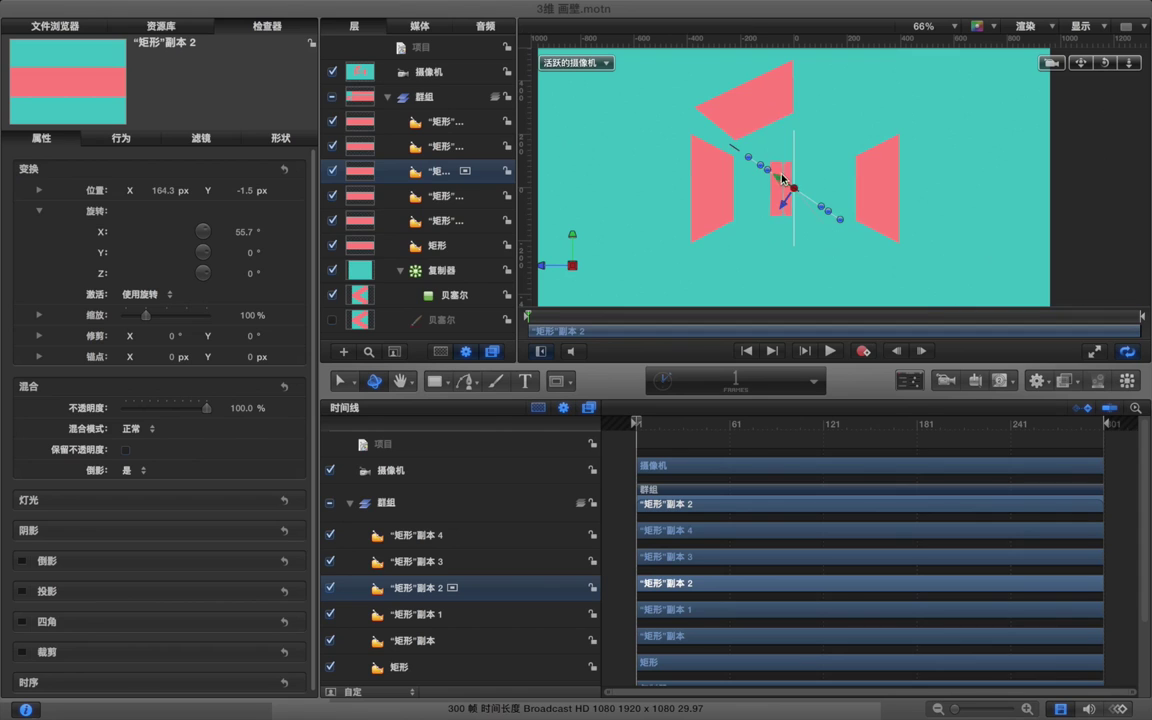
left_click_drag(783, 206, 842, 141)
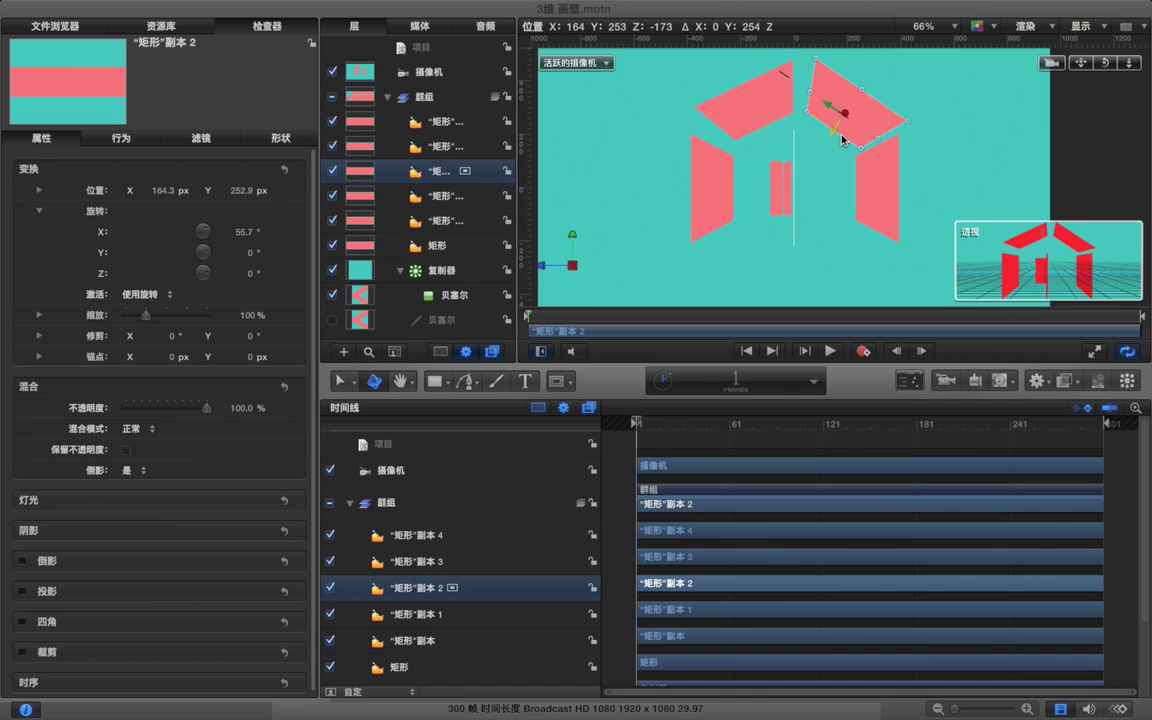
Realign the two upper panels, with 副本 2 at about Y 244.5 px, and lower the side-wall copy to about Y -4.3 px.
left_click_drag(842, 141, 770, 108)
left_click(758, 107)
left_click(829, 133)
left_click_drag(829, 133, 829, 138)
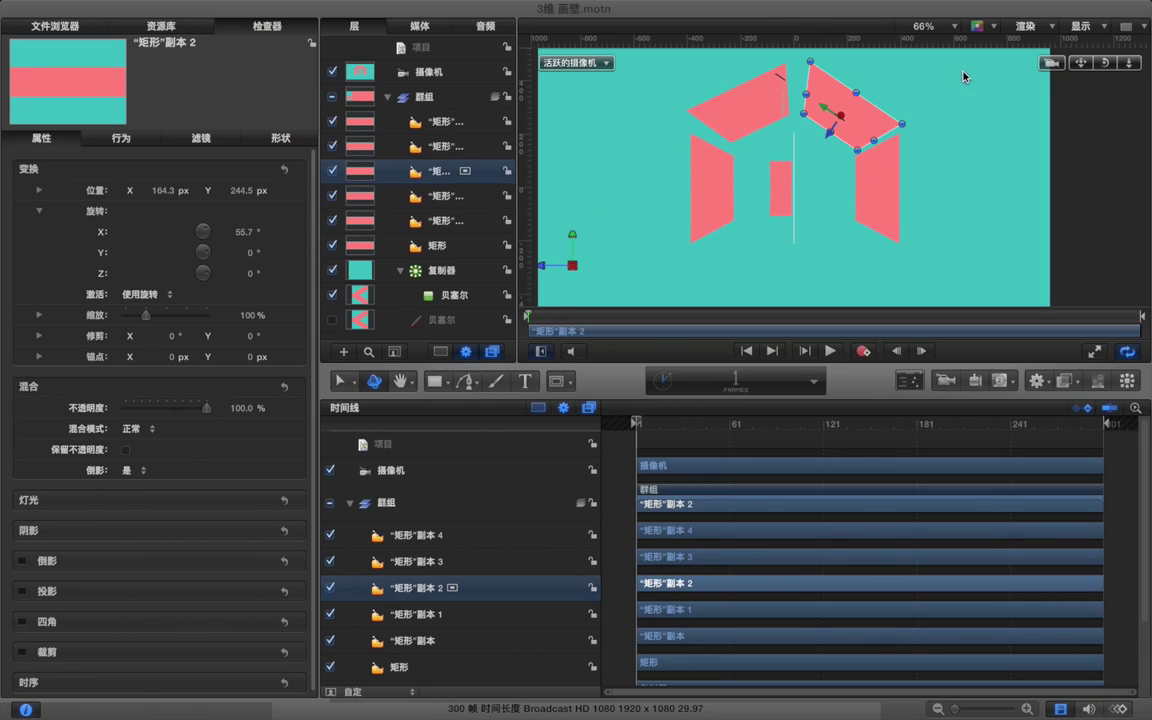
left_click(873, 186)
left_click_drag(857, 191, 874, 173)
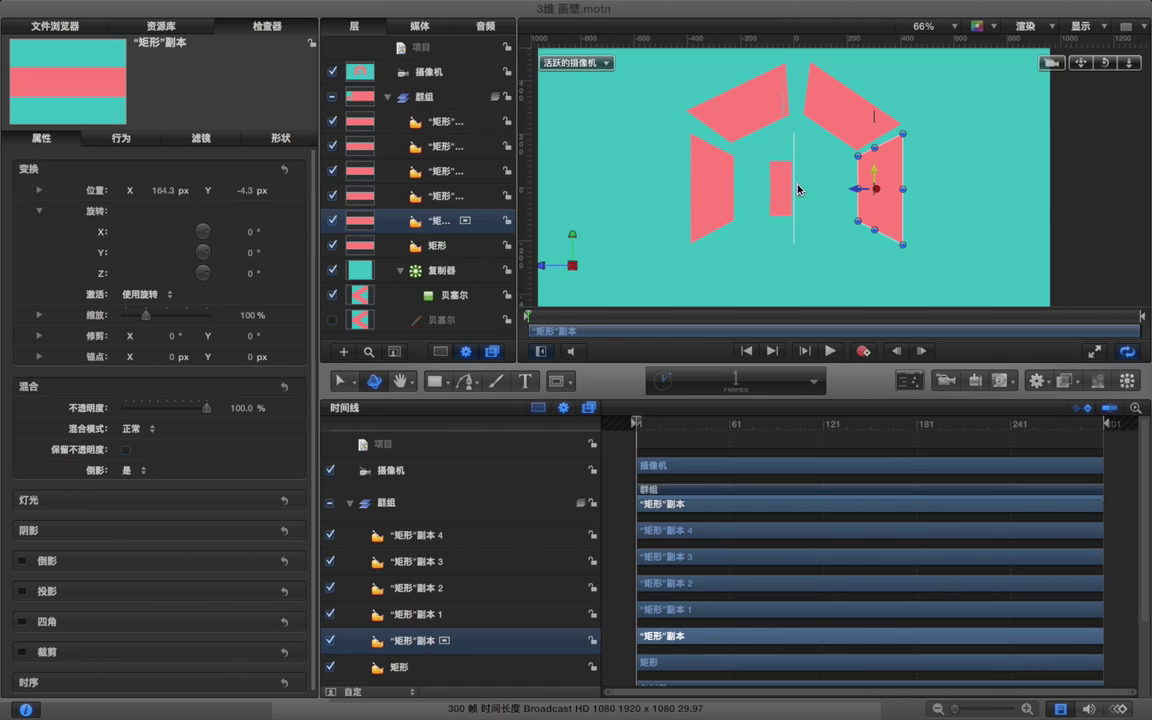
Rotate 副本 3 to about 56.5° on X and place it below the original rectangle at about Y -251.2 px.
left_click(456, 166)
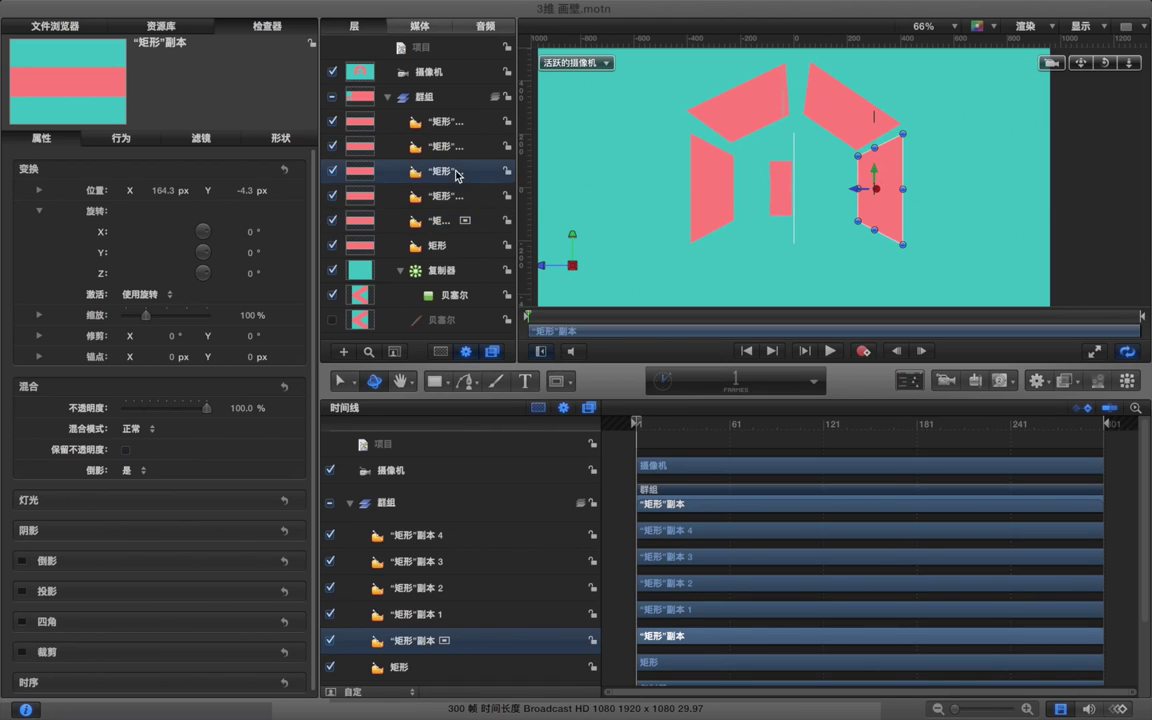
left_click(461, 148)
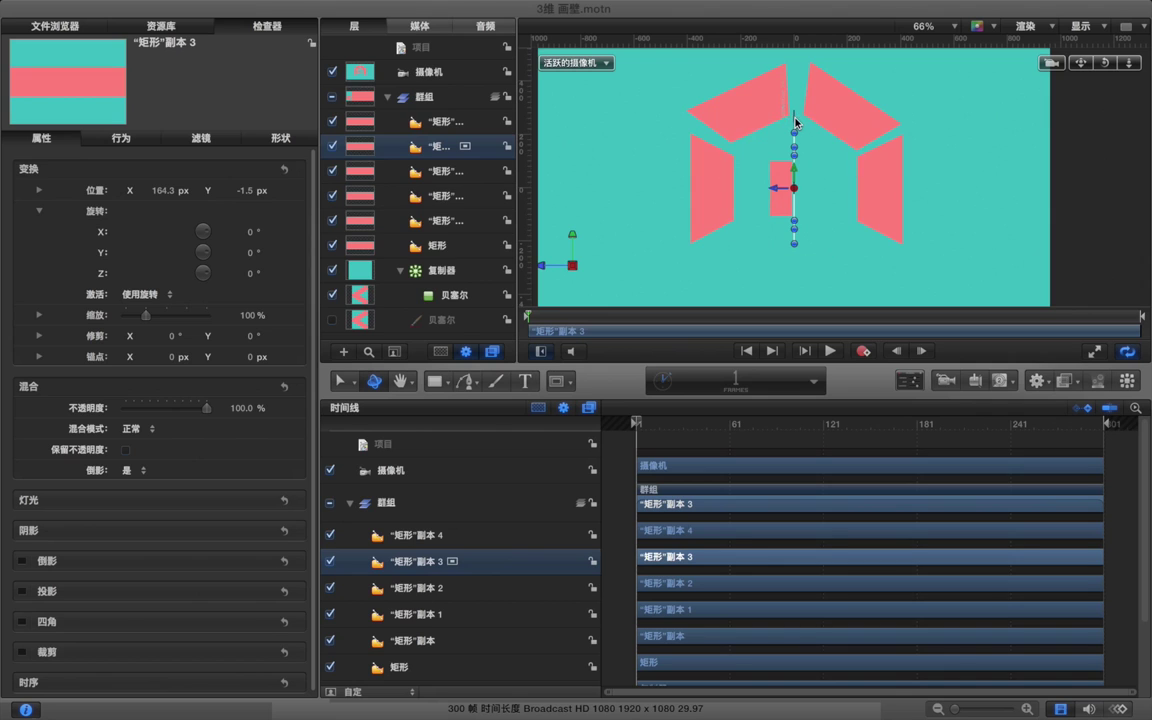
left_click_drag(794, 120, 725, 148)
left_click(783, 208)
left_click_drag(783, 208, 743, 258)
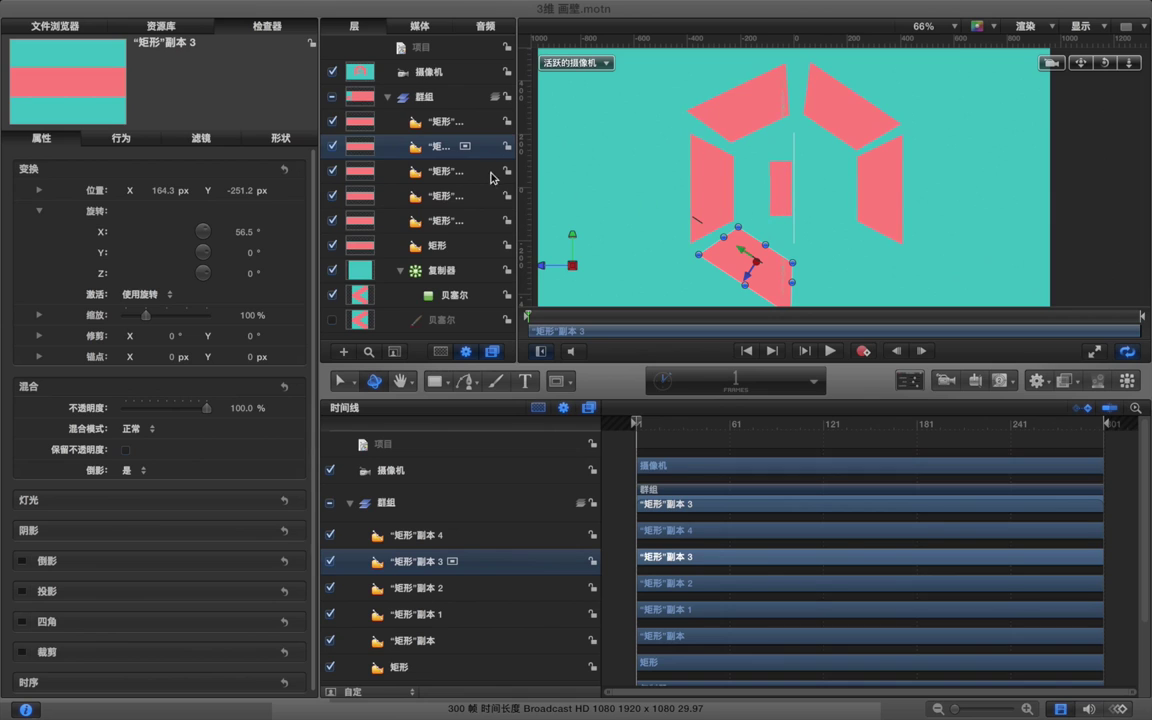
Rotate 副本 4 to about -57.7° on X and move it to about Y -252.8 px, closing the hexagonal ring.
left_click(403, 118)
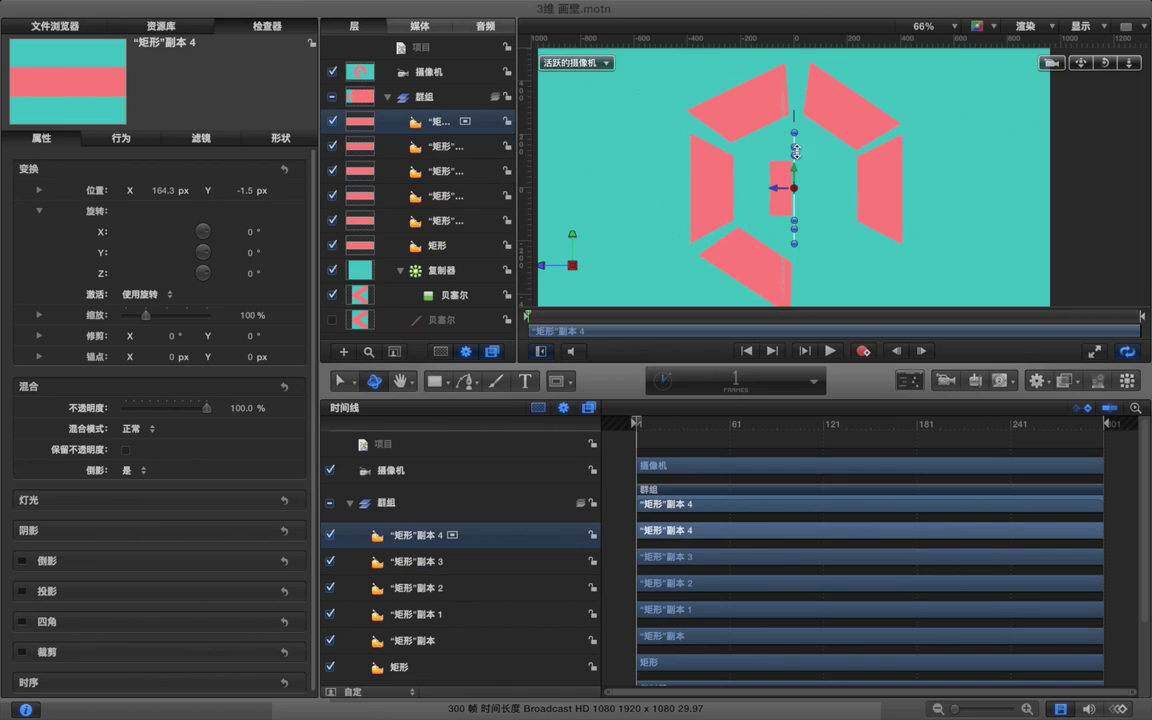
left_click_drag(796, 122, 855, 155)
left_click_drag(783, 173, 830, 249)
left_click_drag(830, 254, 830, 247)
left_click_drag(900, 229, 896, 232)
left_click_drag(834, 259, 830, 254)
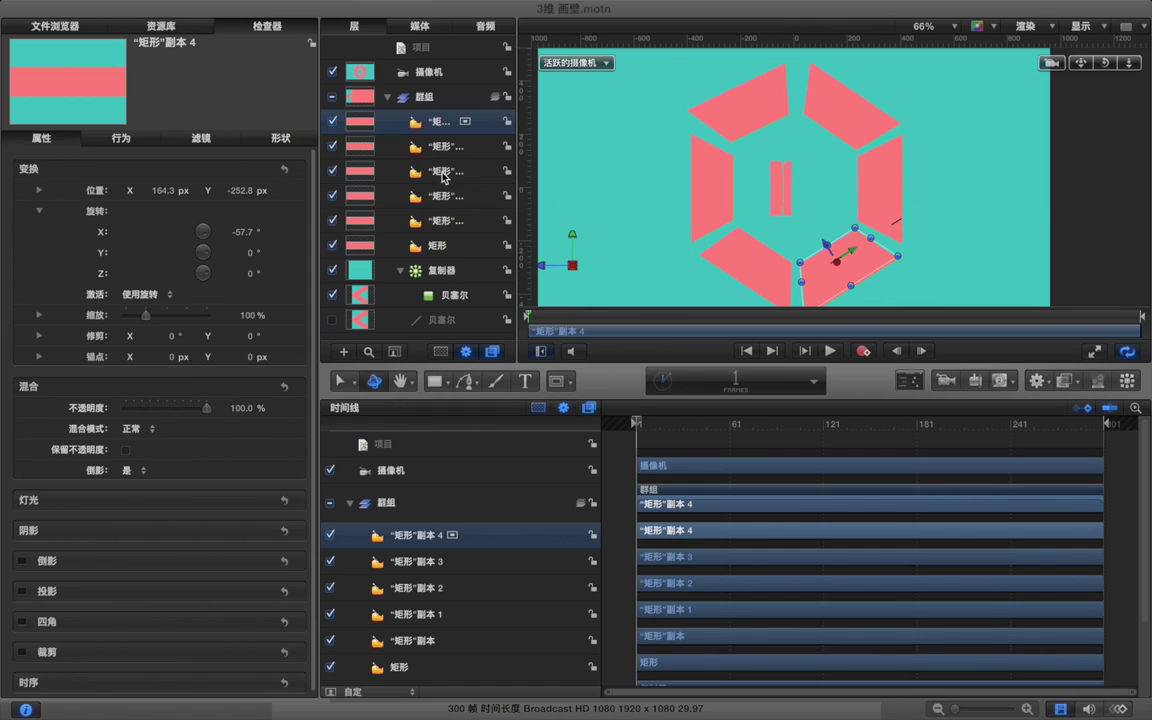
Centre the replicator inside the hexagon at about X -576.7 px, Y -4 px with about 91° Y rotation.
left_click(437, 277)
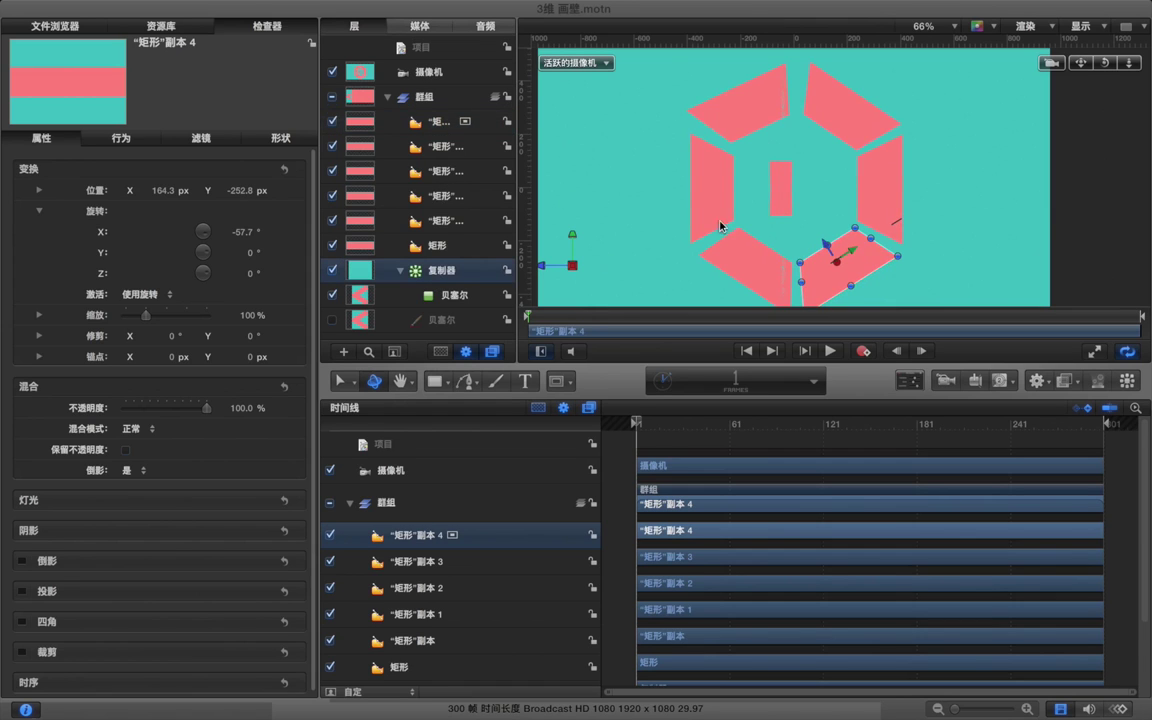
mouse_move(812, 194)
left_mouse_down()
mouse_move(800, 194)
mouse_move(812, 194)
left_mouse_up()
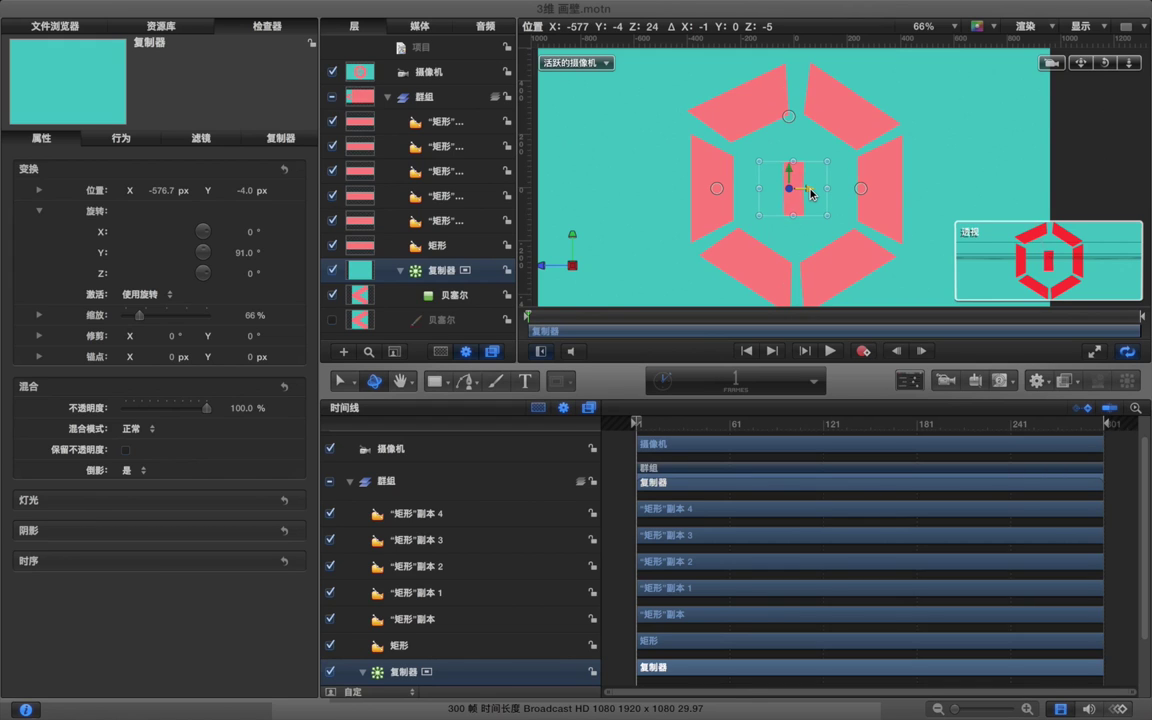
left_click_drag(811, 194, 811, 194)
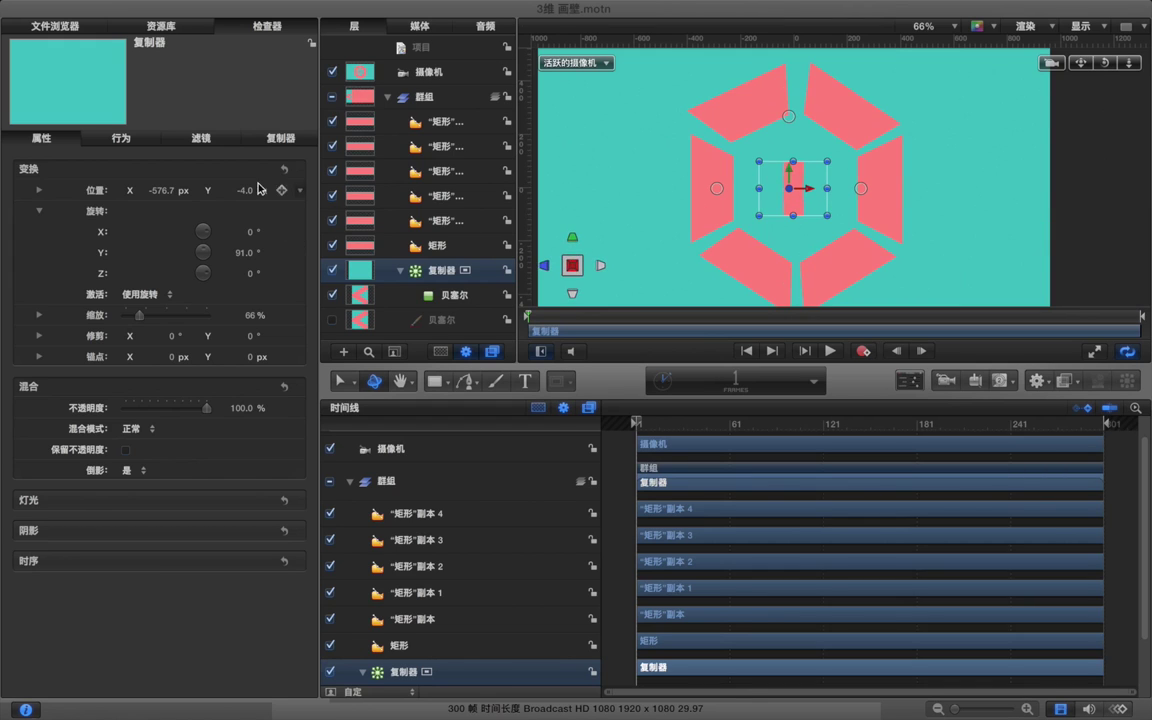
left_click(280, 138)
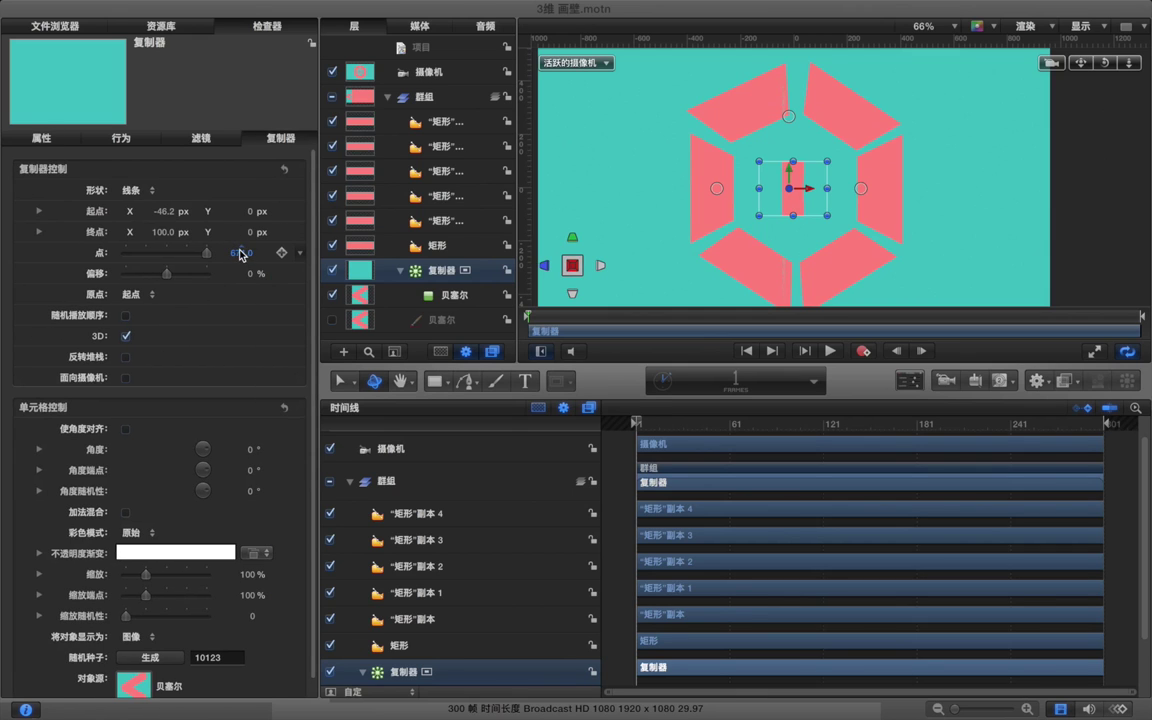
left_click(593, 143)
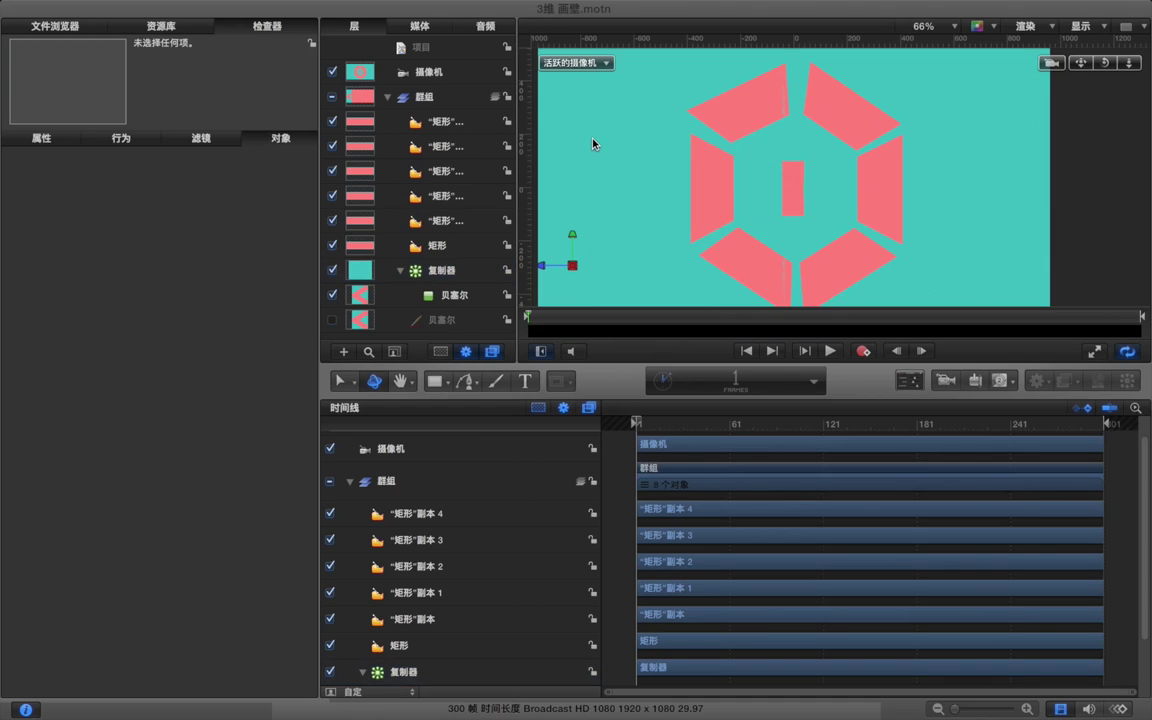
Reset the camera's Y rotation to 0° to return to the straight-on view.
key("super+minus")
key("super+minus")
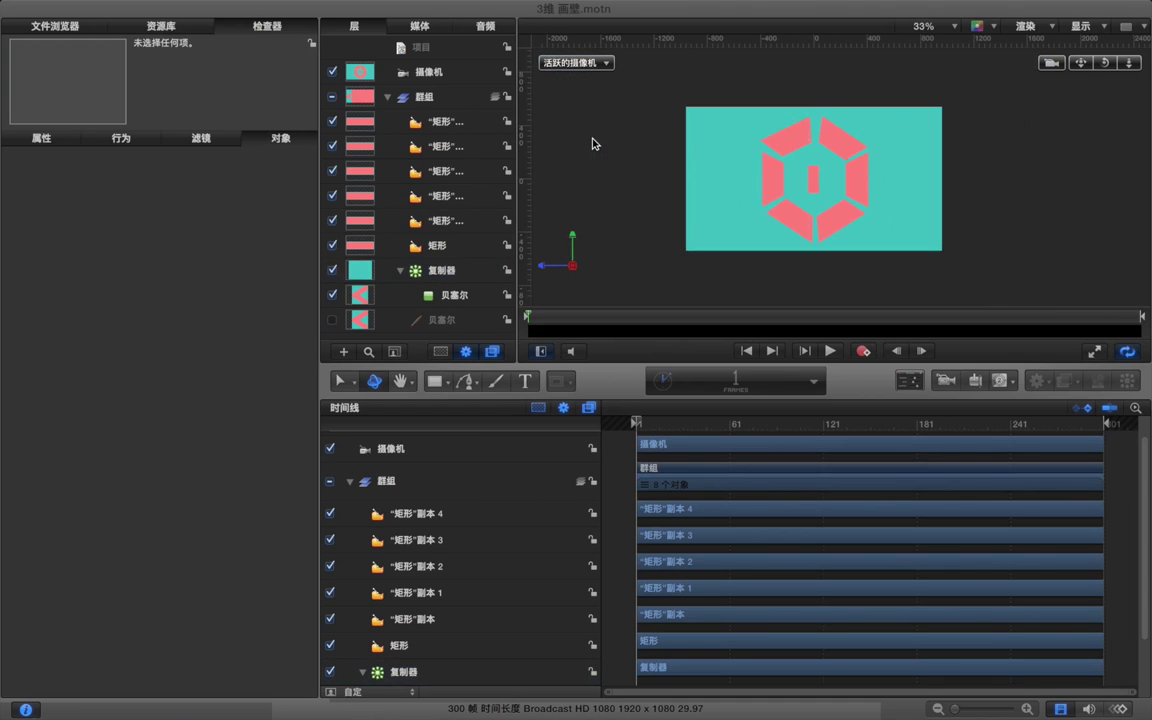
left_click(443, 76)
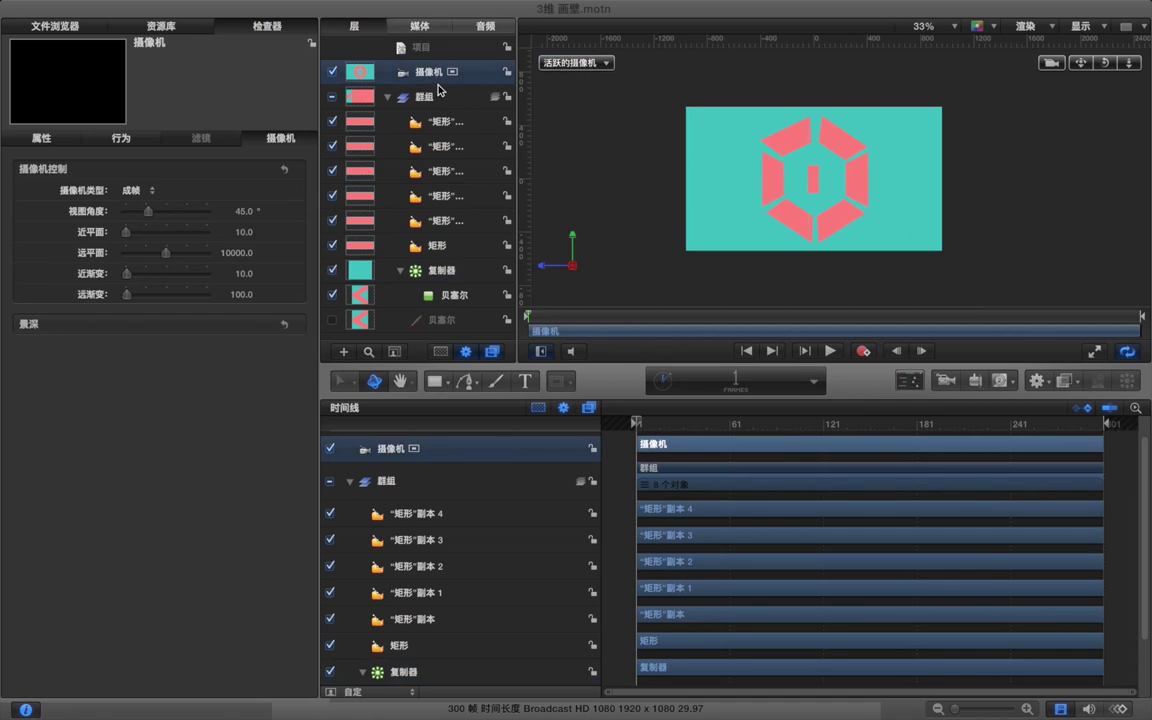
left_click(41, 139)
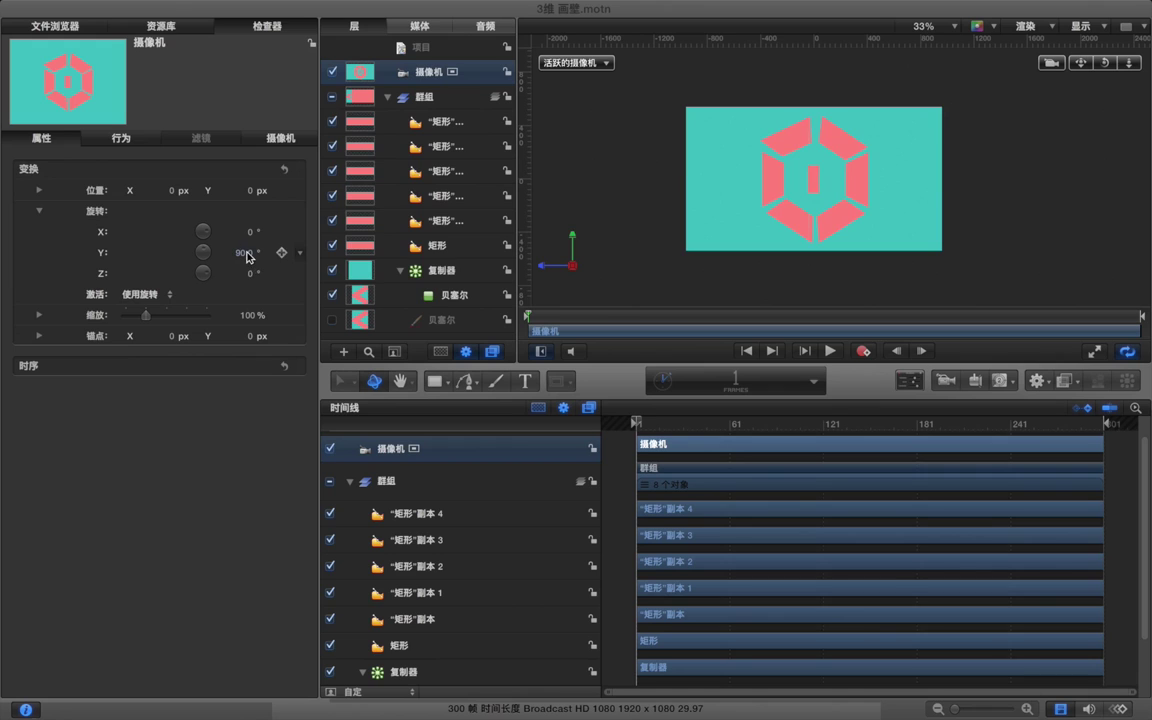
left_click(245, 253)
type("0")
key("Return")
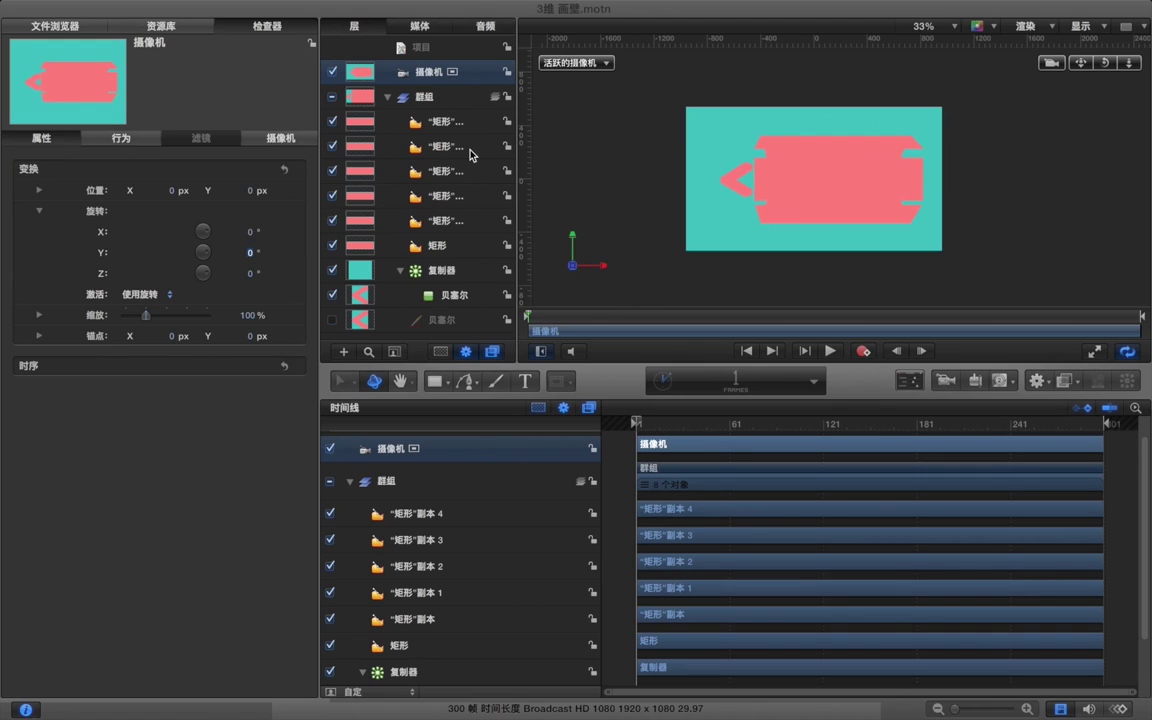
Narrow the upper panel 副本 2 to a thin slanted strip centred at about X 693.9 px.
left_click(440, 121)
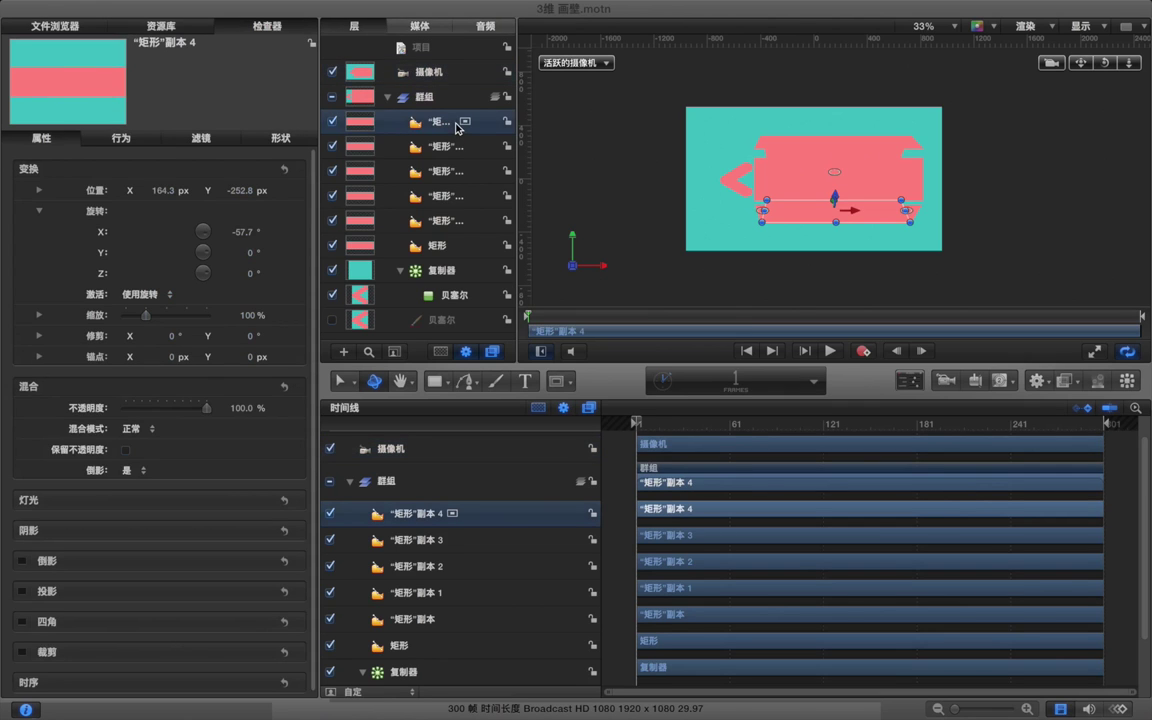
left_click(456, 146)
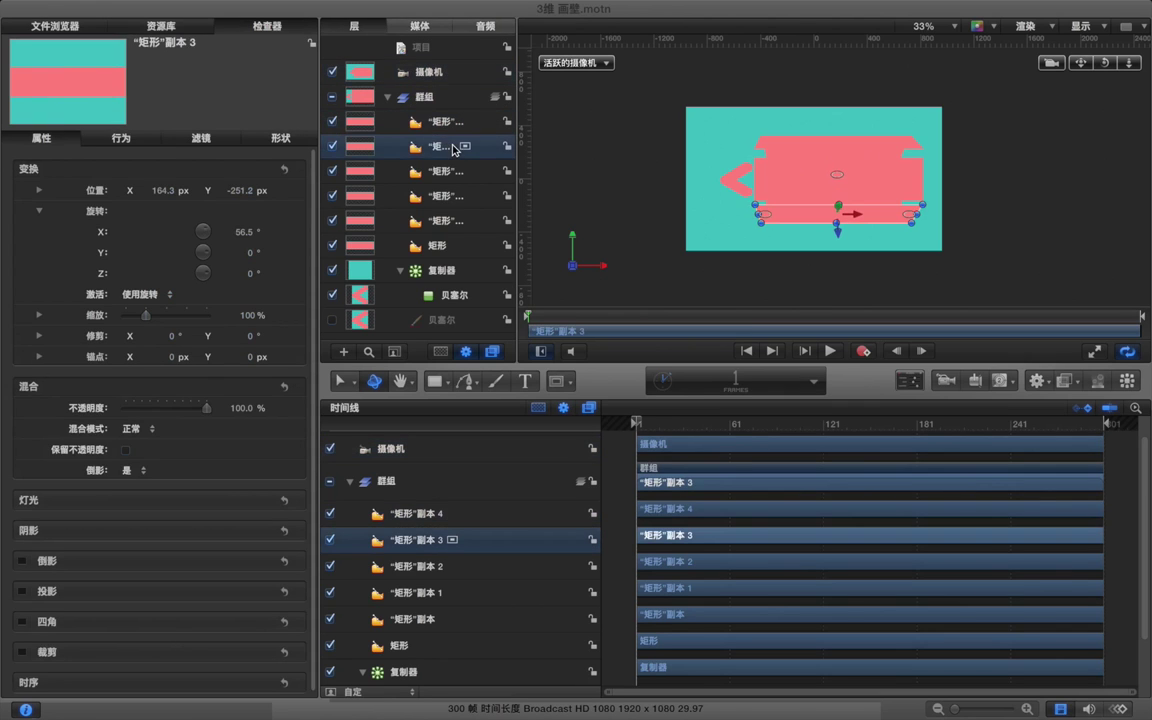
left_click(440, 171)
key("super+equal")
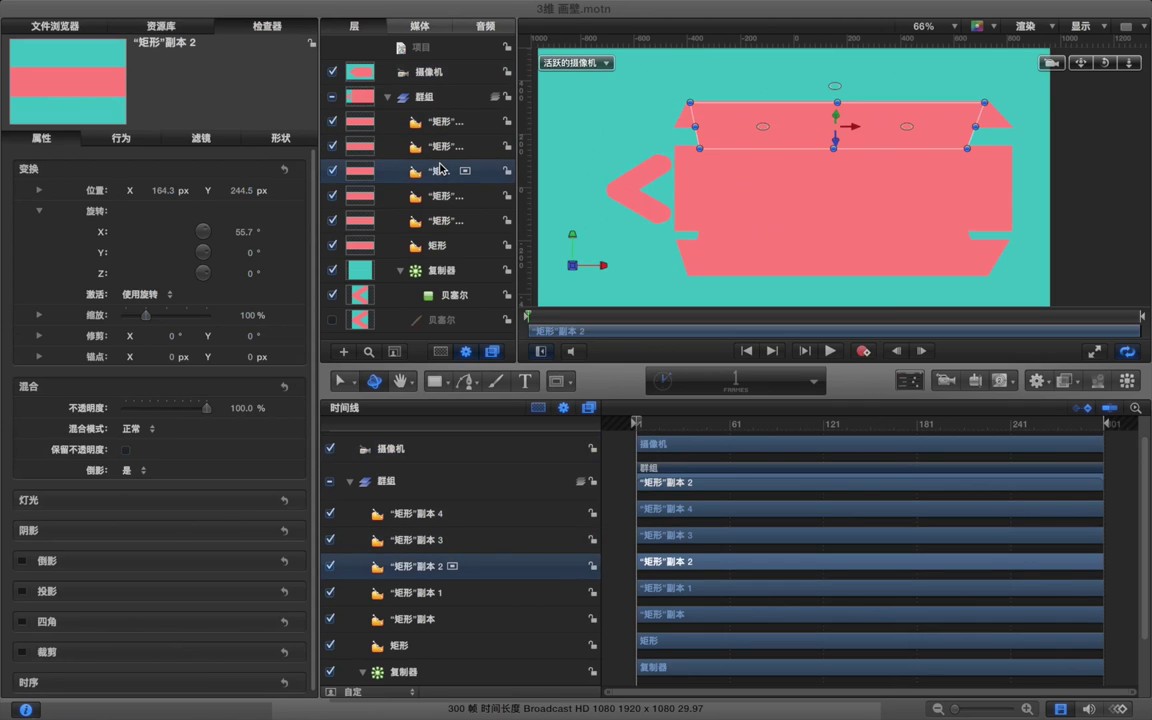
left_click_drag(699, 127, 958, 128)
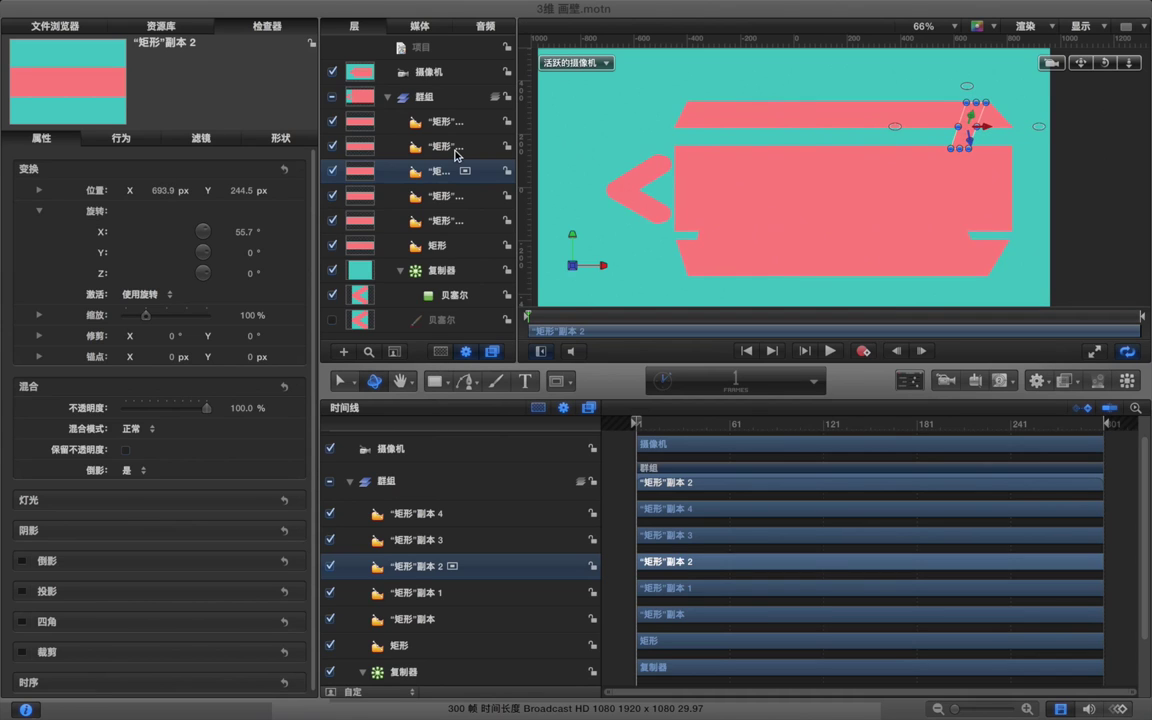
Try narrowing the side-wall copy 副本 to a thin strip at about X 693.1 px, and undo it.
left_click(397, 120)
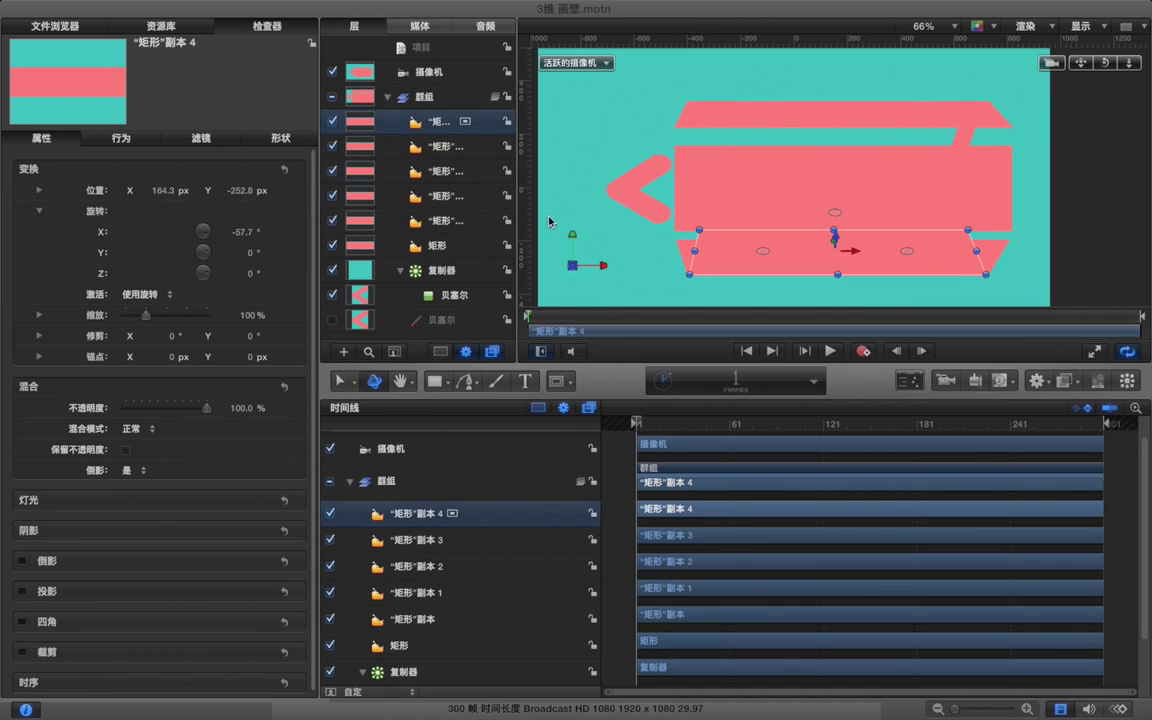
left_click(566, 178)
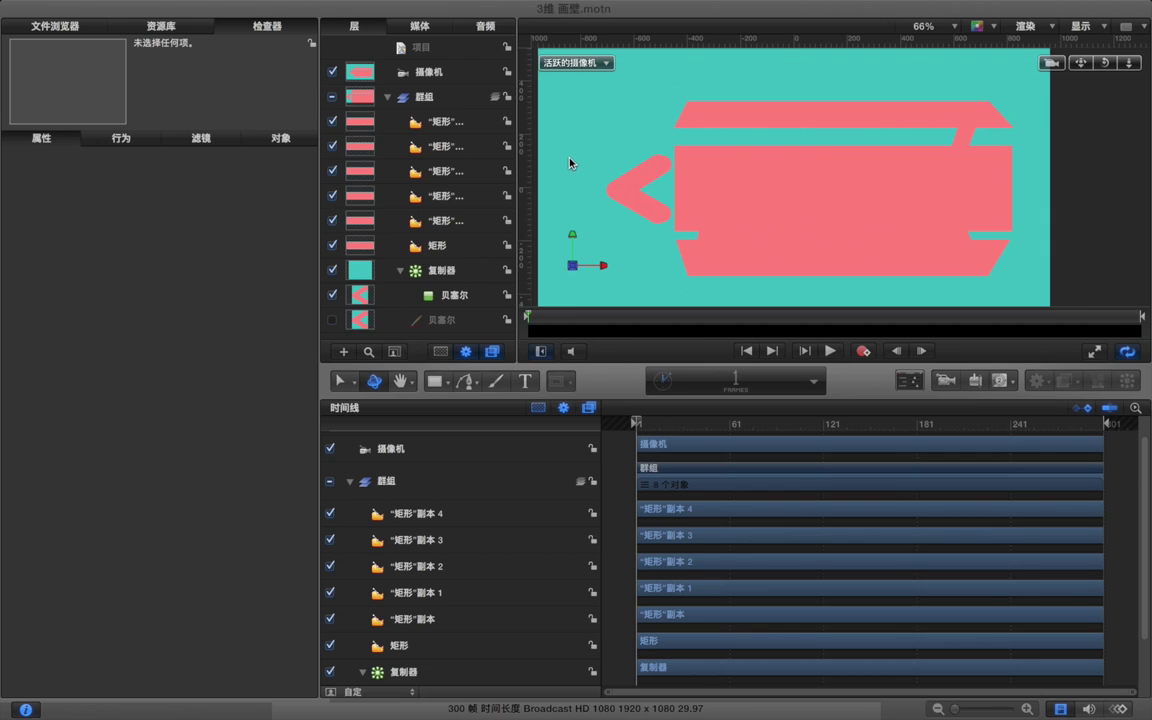
left_click(447, 172)
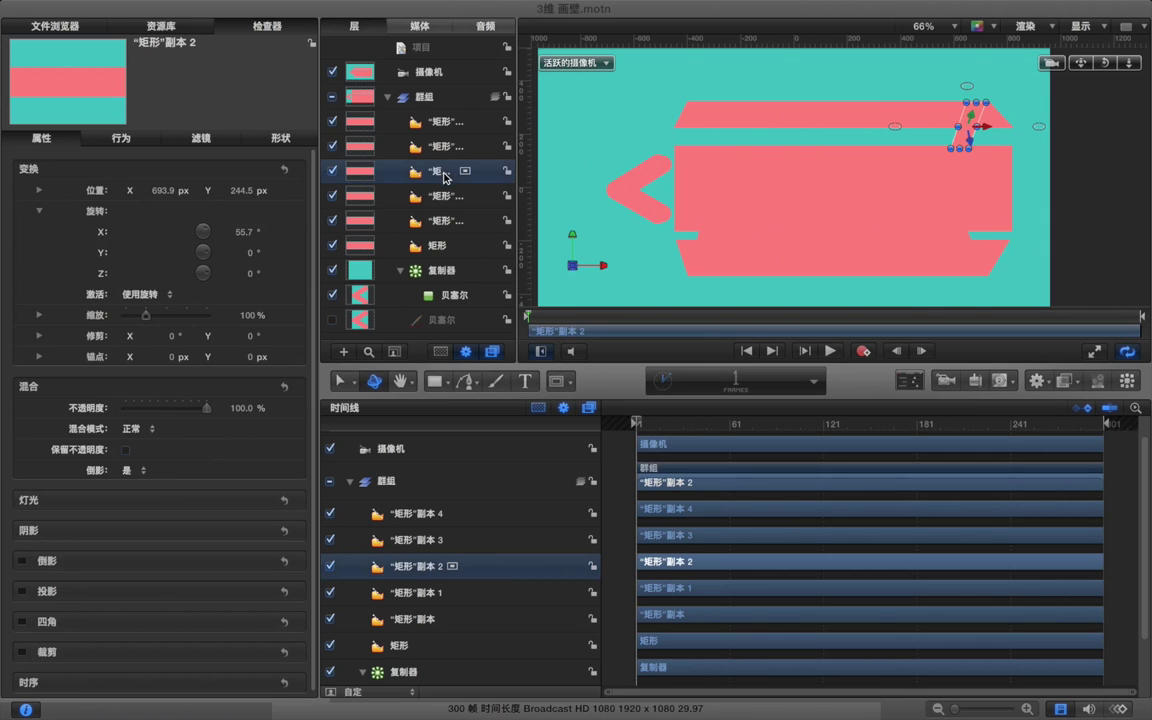
left_click(438, 196)
left_click(440, 219)
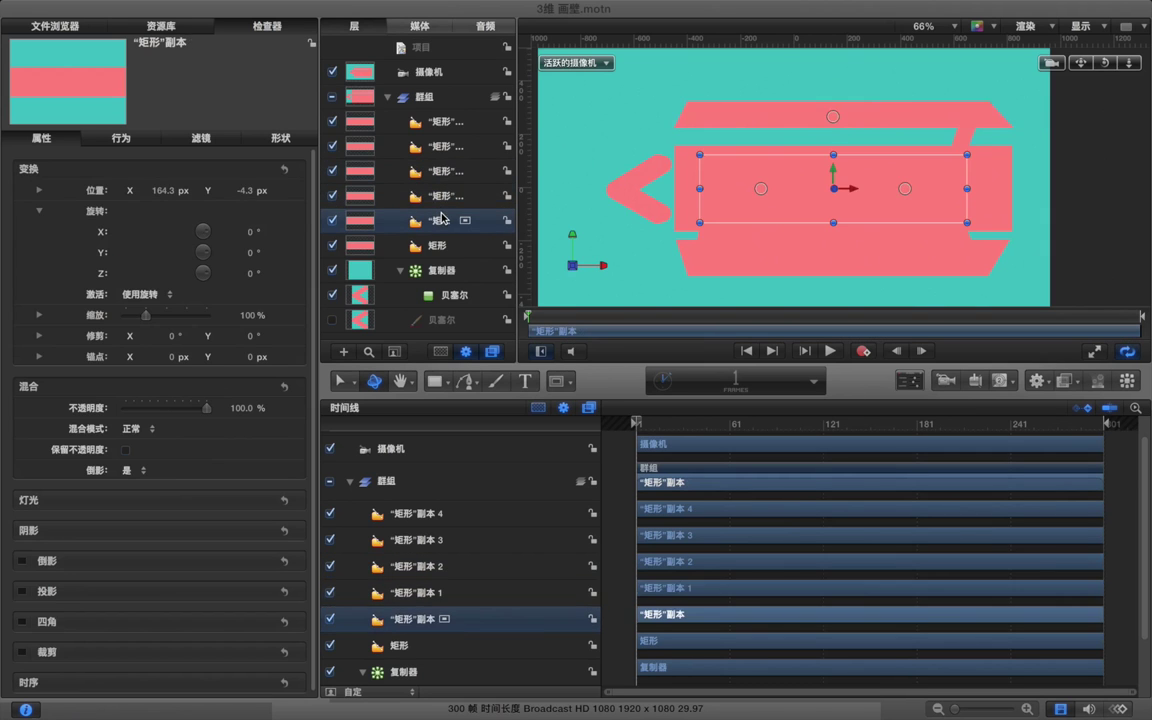
left_click_drag(833, 188, 960, 188)
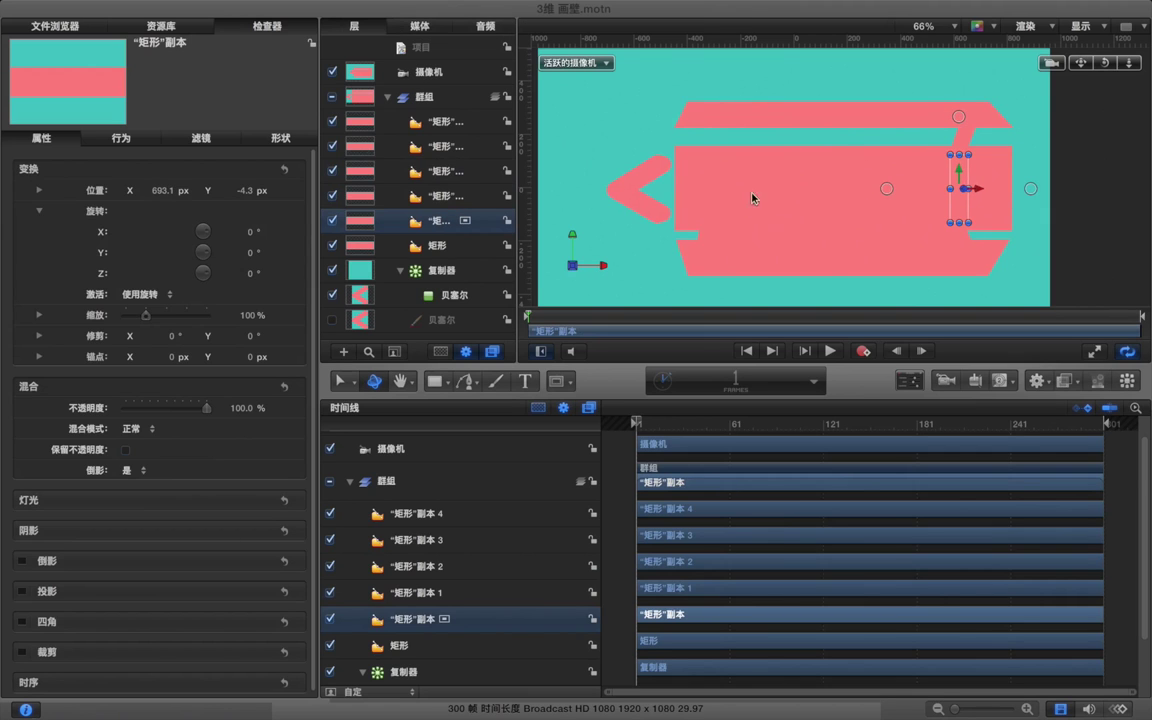
key("super+z")
Narrow the lower panel 副本 4 to a thin slanted strip centred at about X 704.9 px.
left_click(437, 243)
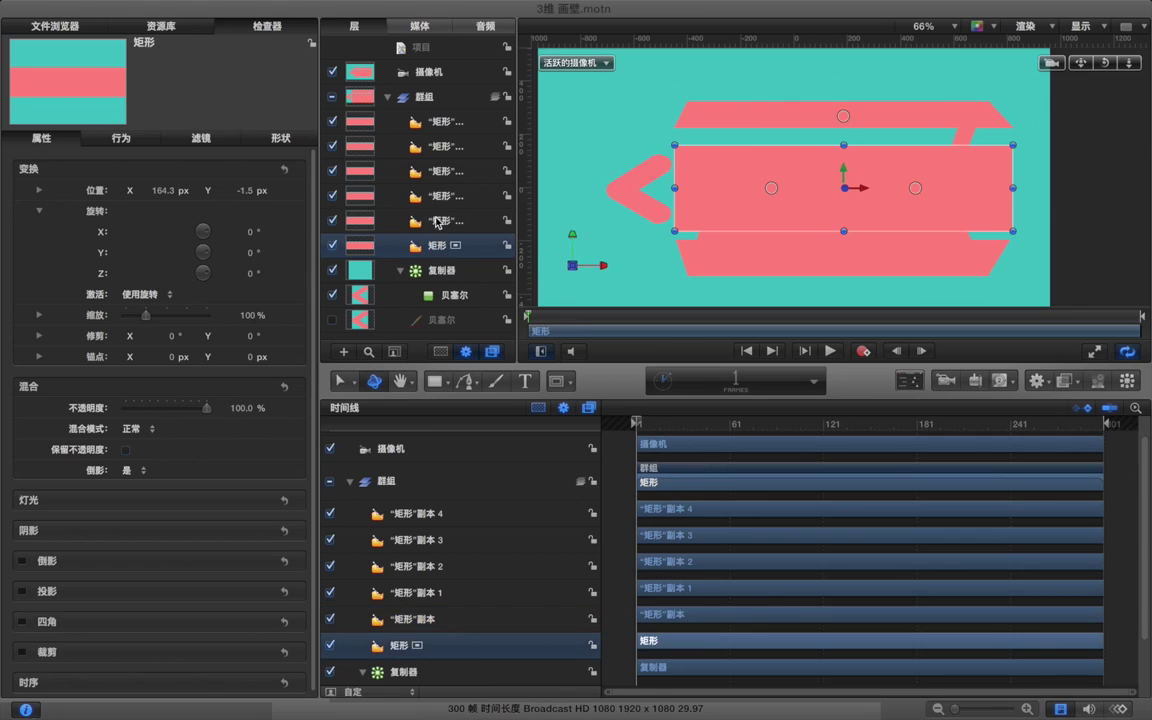
left_click(436, 192)
left_click(437, 171)
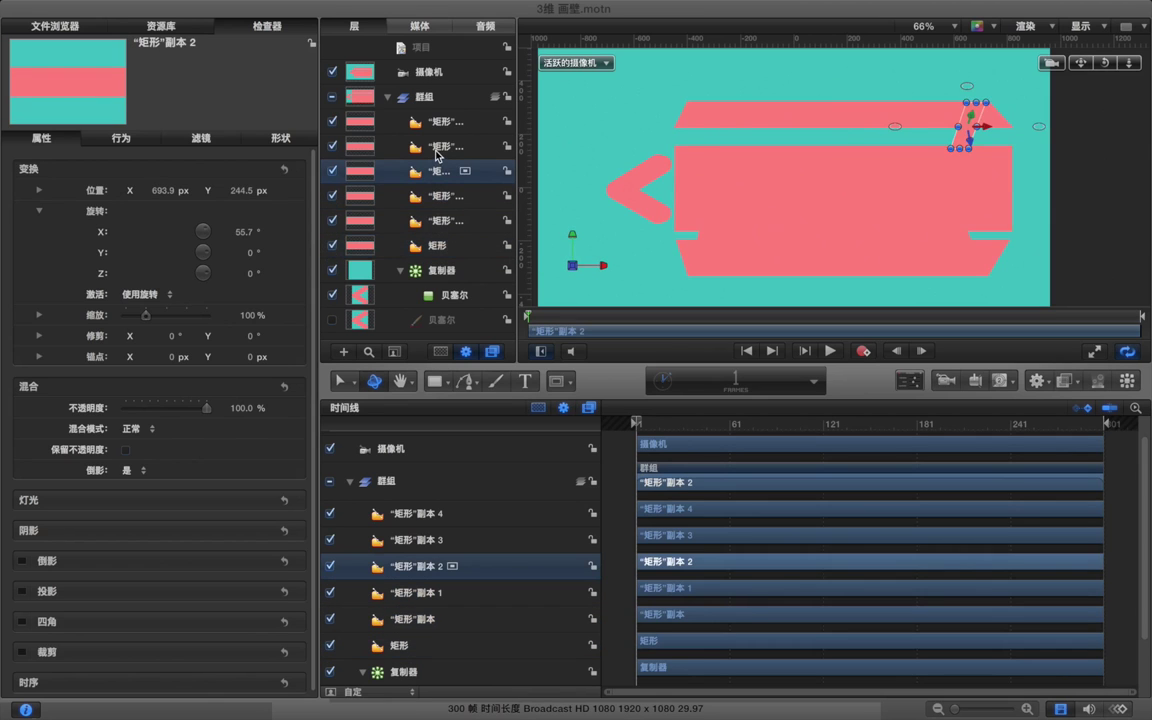
left_click(437, 150)
left_click(437, 121)
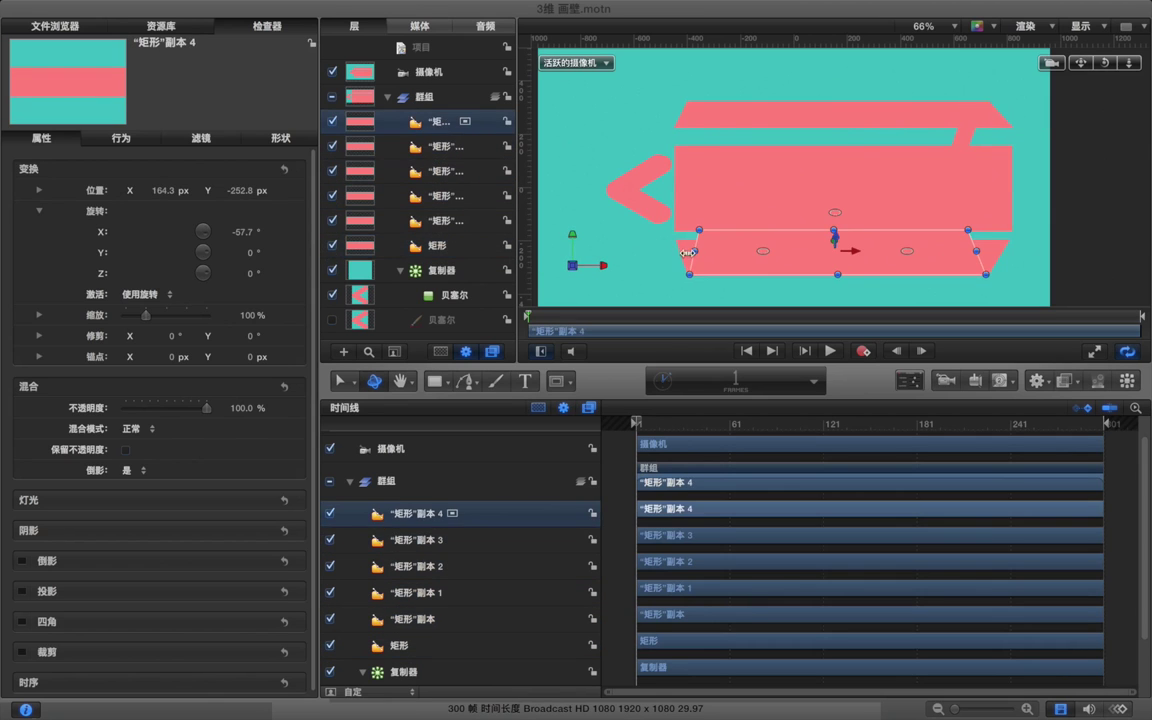
left_click_drag(698, 251, 965, 250)
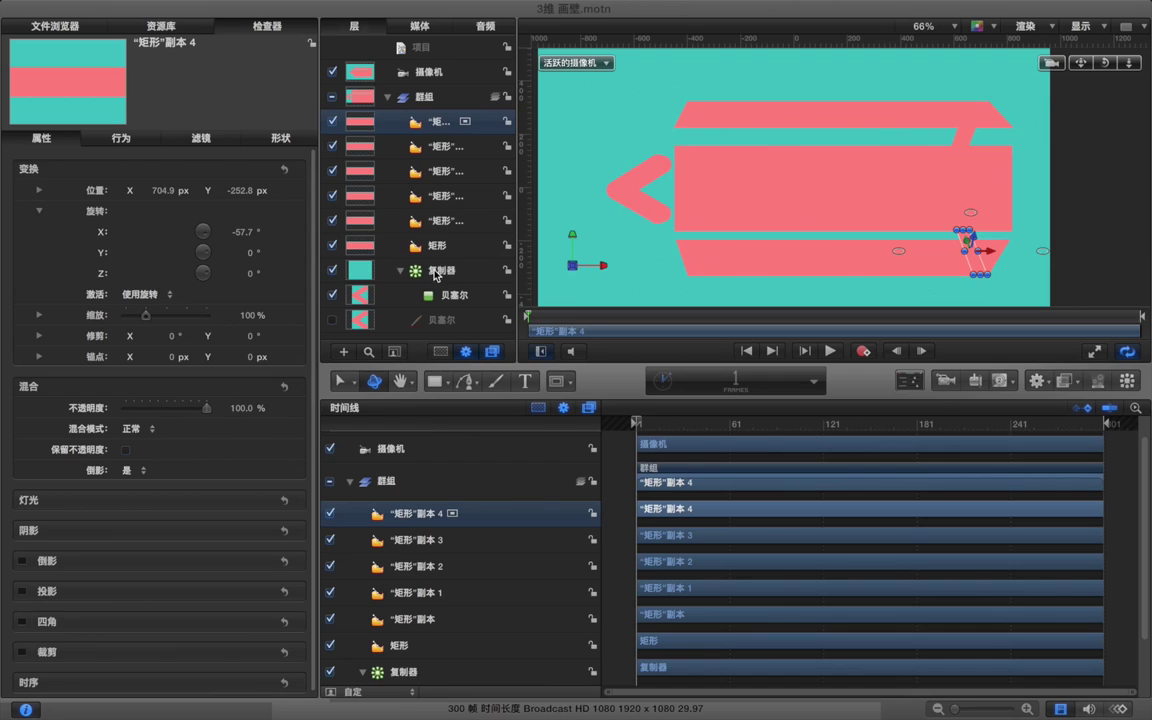
Move the replicator away from the panels along X to about -835.8 px.
left_click(432, 269)
left_click_drag(659, 193, 591, 193)
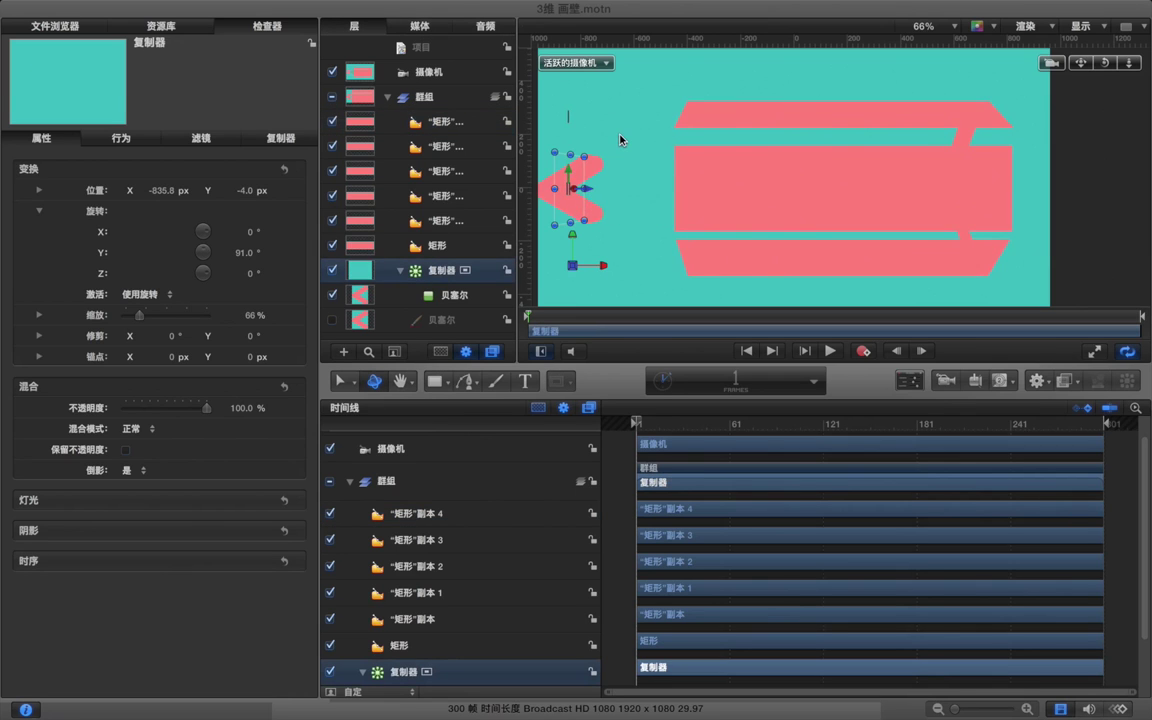
key("super+minus")
key("super+minus")
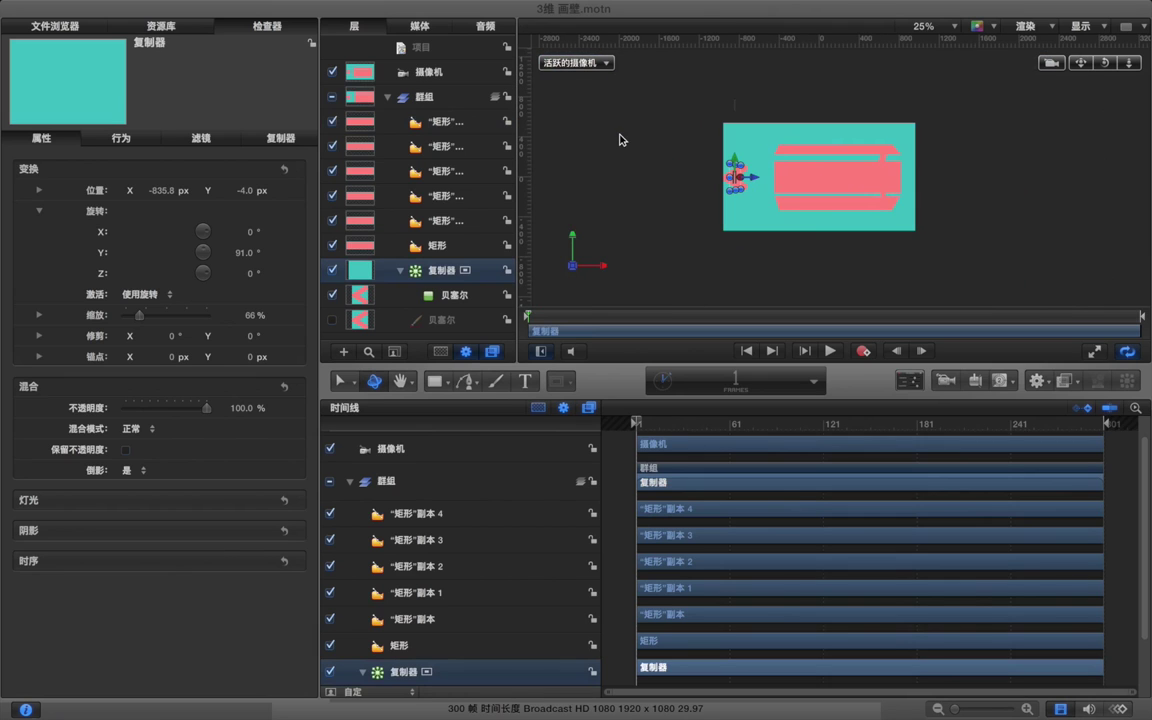
Scale the whole group down to 58%.
left_click(392, 97)
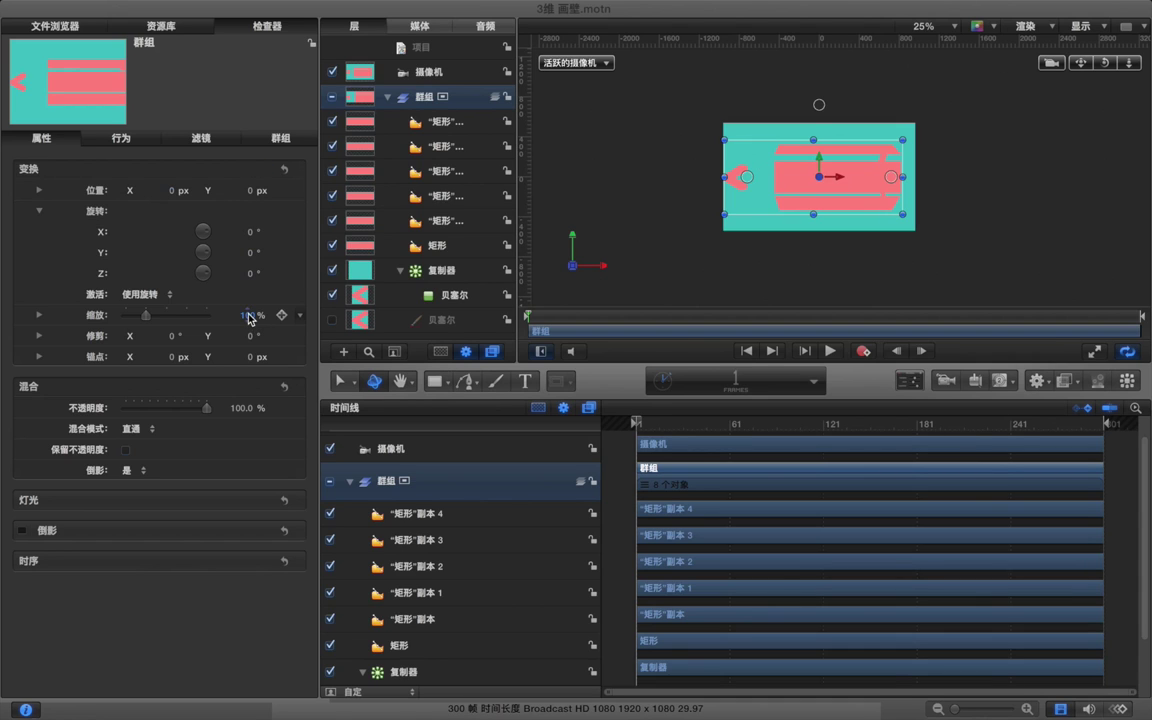
mouse_move(247, 315)
left_mouse_down()
mouse_move(235, 315)
mouse_move(249, 315)
left_mouse_up()
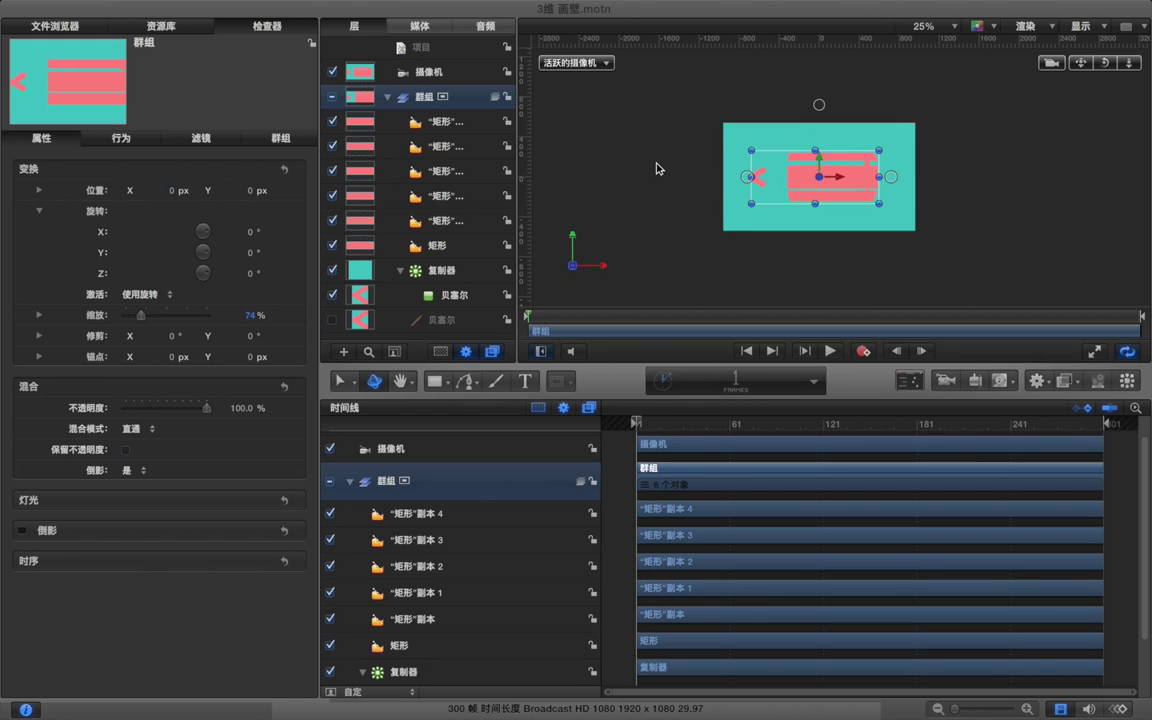
key("super+equal")
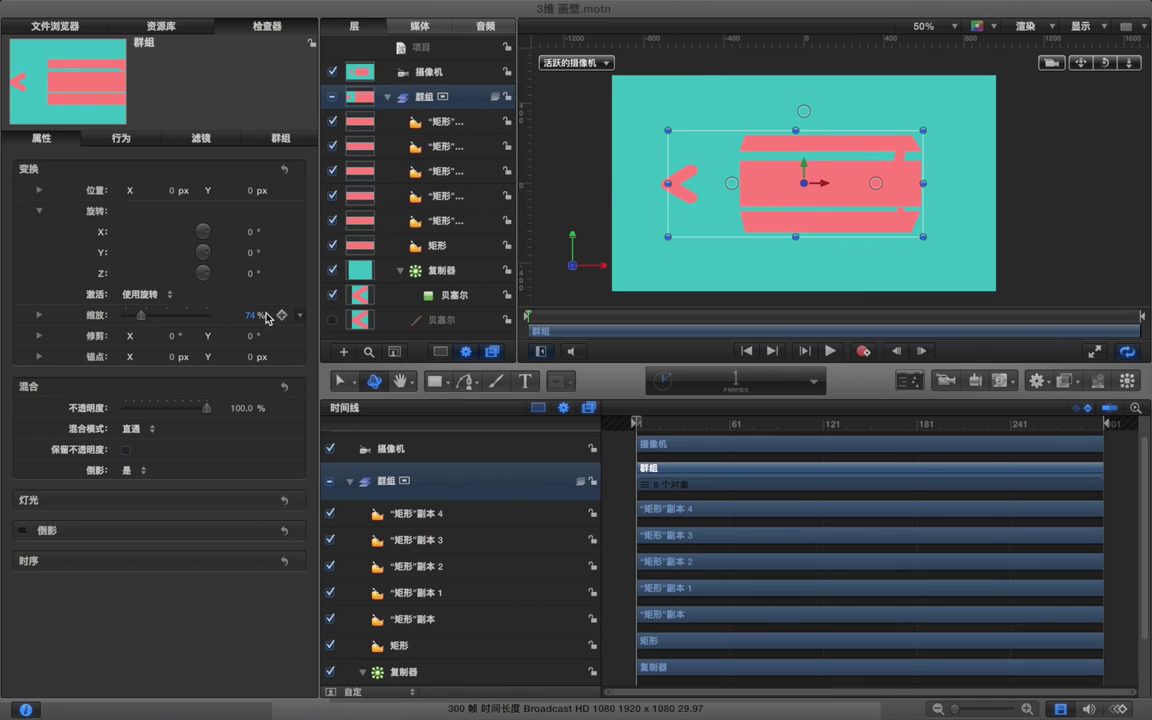
mouse_move(249, 315)
left_mouse_down()
mouse_move(232, 315)
mouse_move(252, 315)
left_mouse_up()
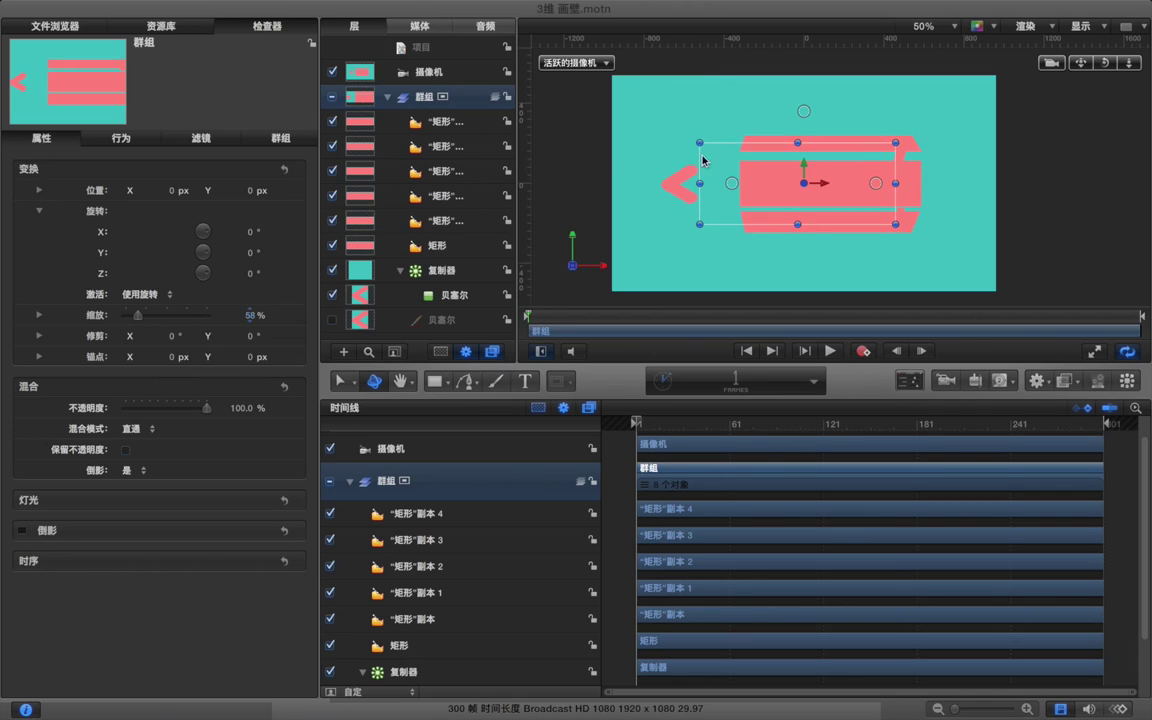
left_click(576, 150)
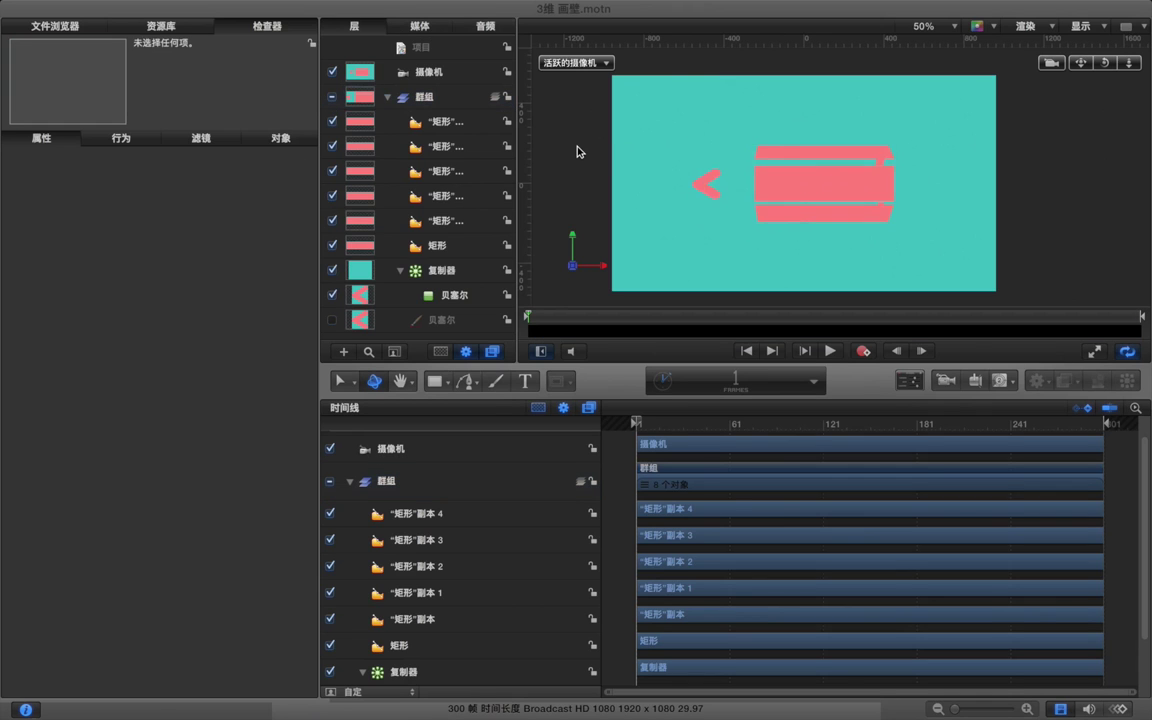
Readjust the replicator's distance from the panels, placing it at about X -805.1 px.
left_click(398, 266)
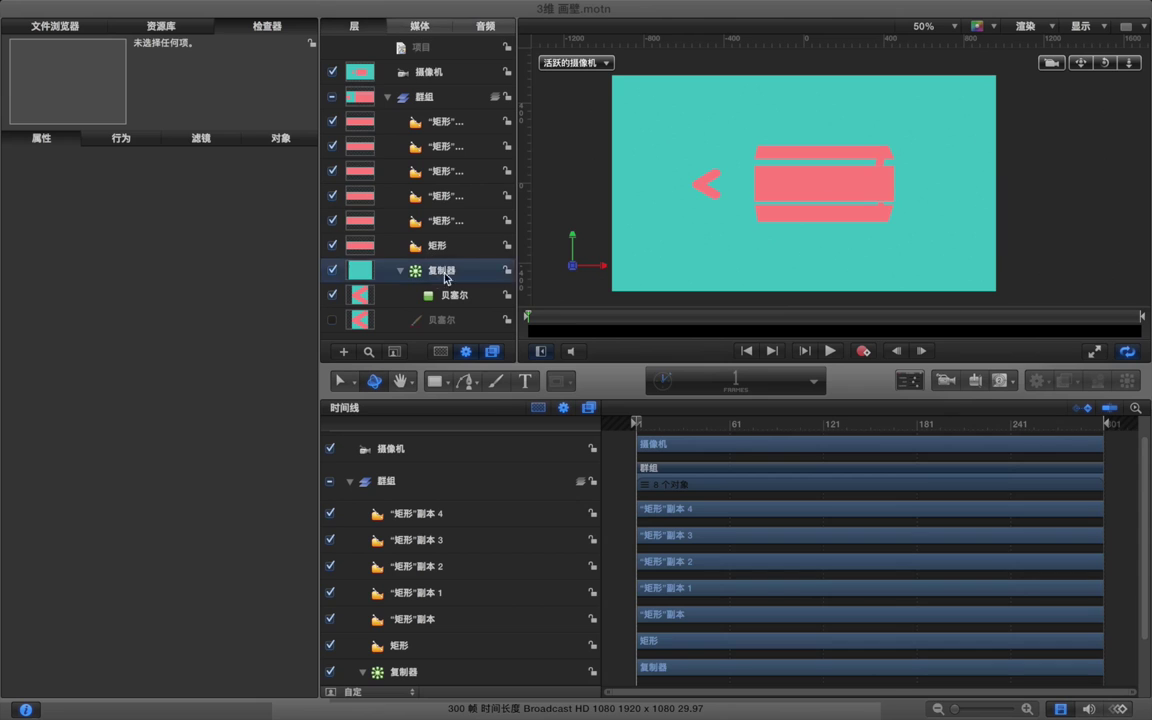
left_click_drag(728, 185, 749, 188)
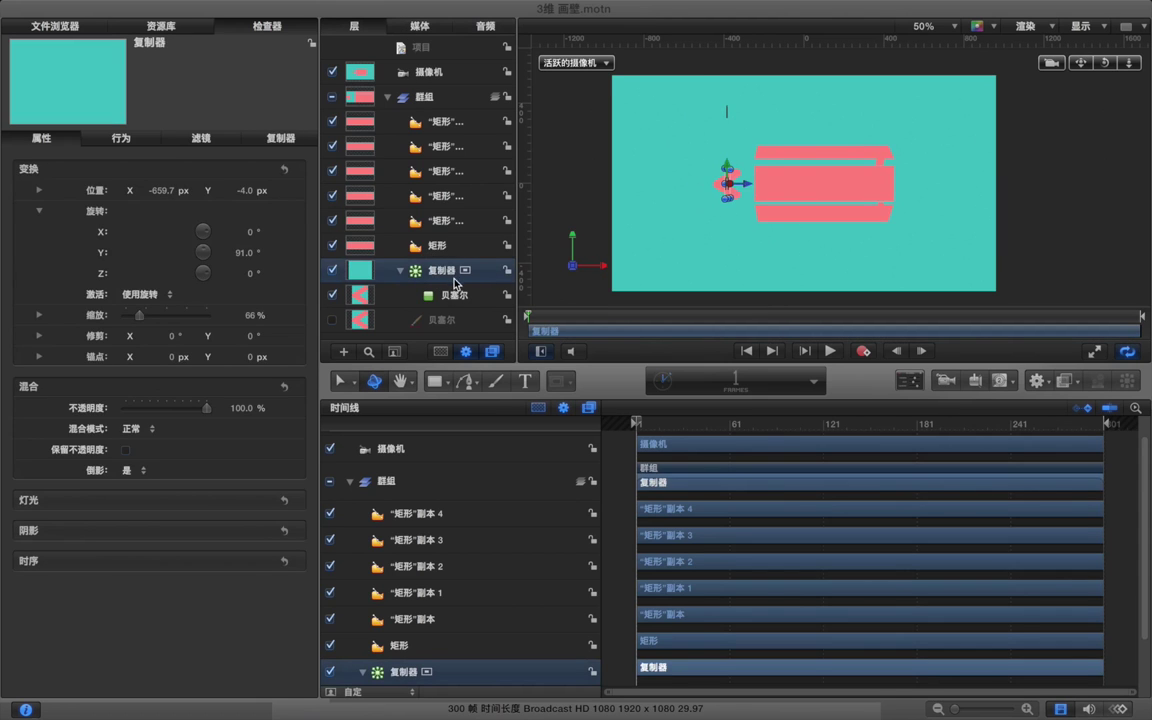
left_click(443, 321)
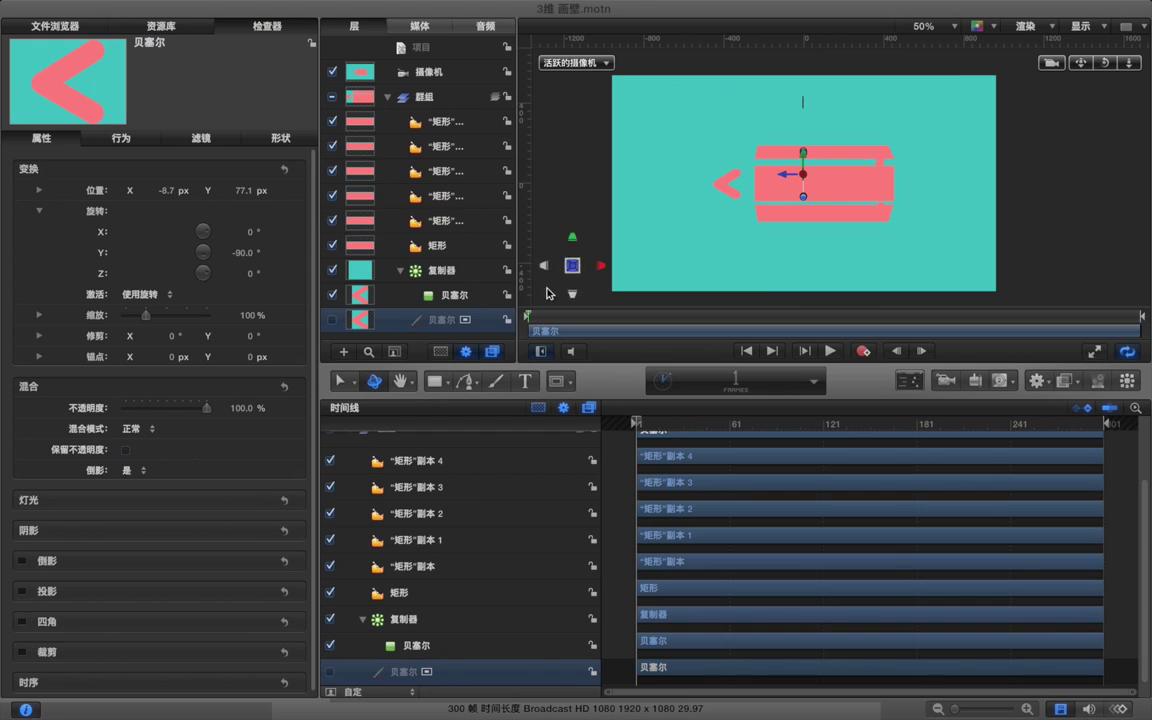
left_click(450, 277)
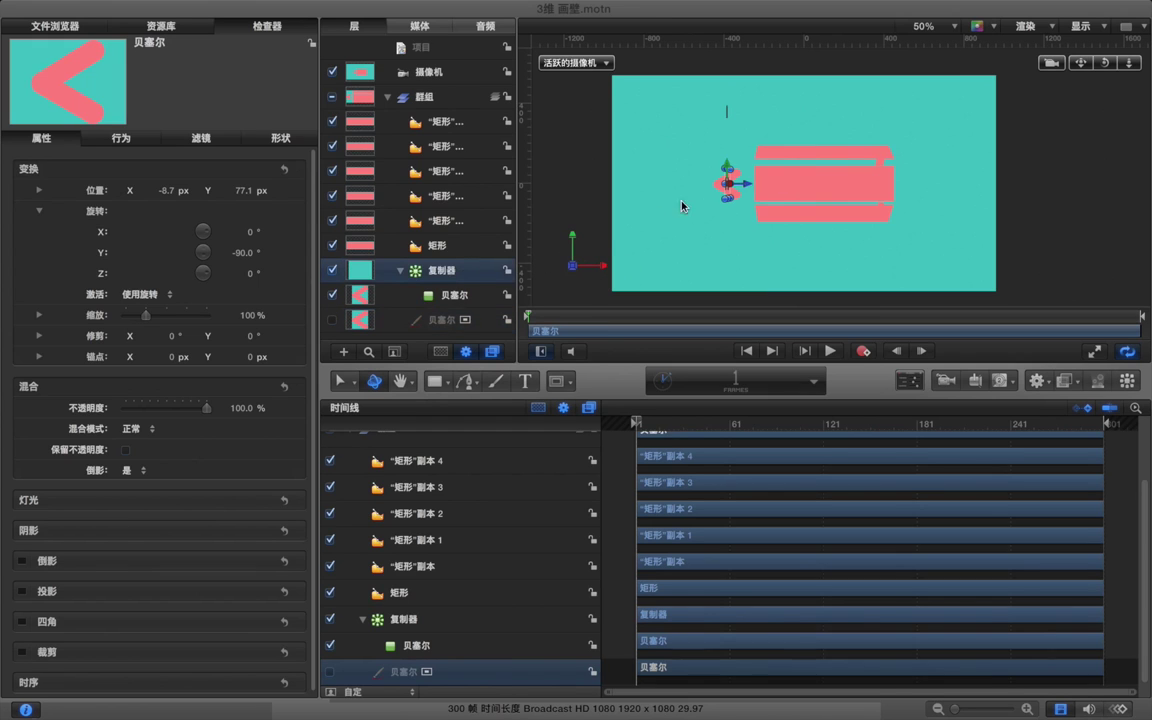
left_click_drag(733, 185, 730, 187)
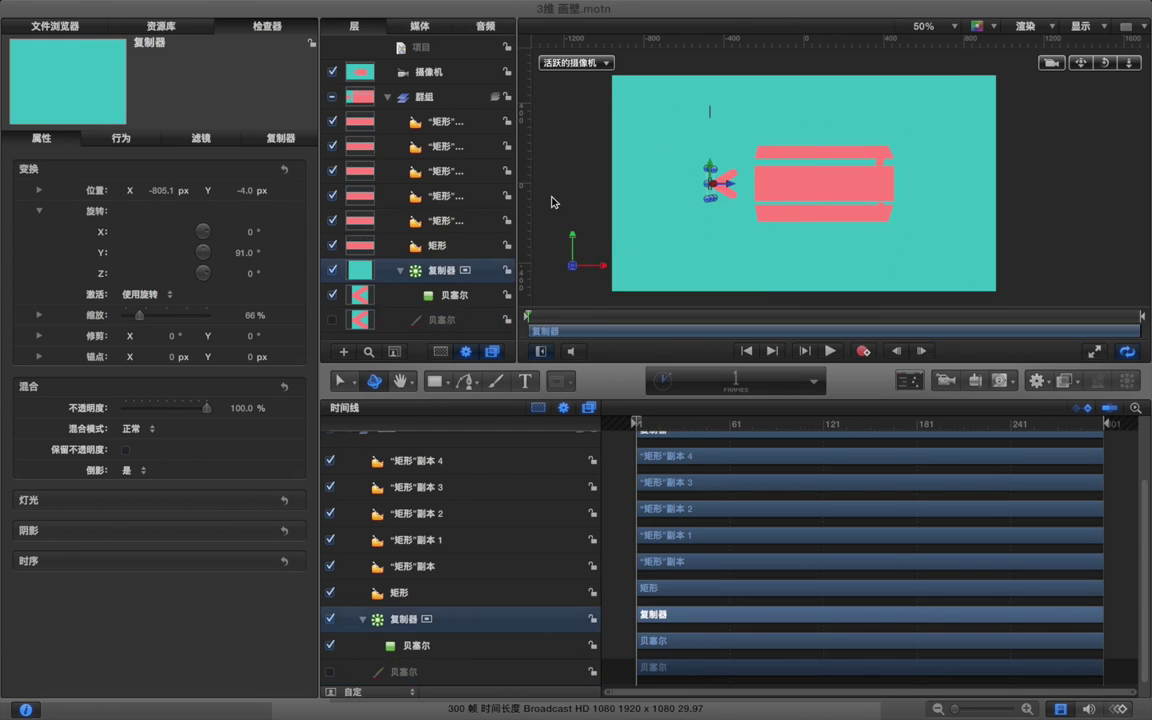
Rotate the whole group to about -28.6° on Y.
left_click(452, 97)
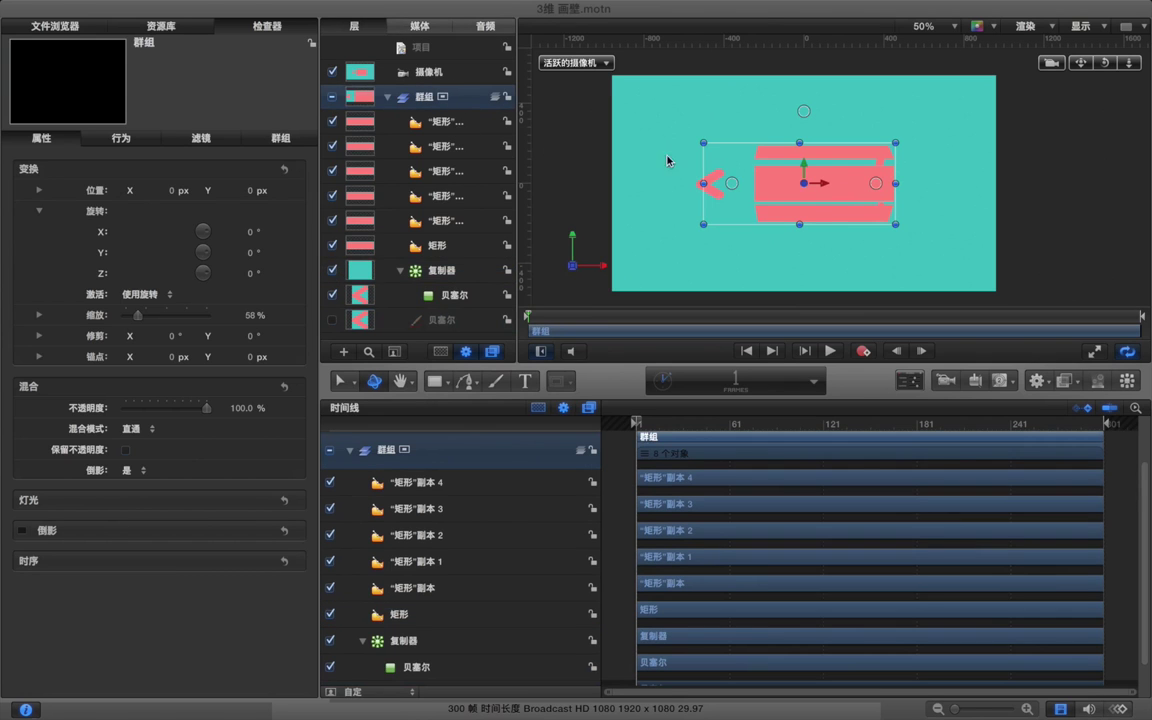
mouse_move(733, 186)
left_mouse_down()
mouse_move(720, 188)
mouse_move(729, 184)
left_mouse_up()
left_click(980, 184)
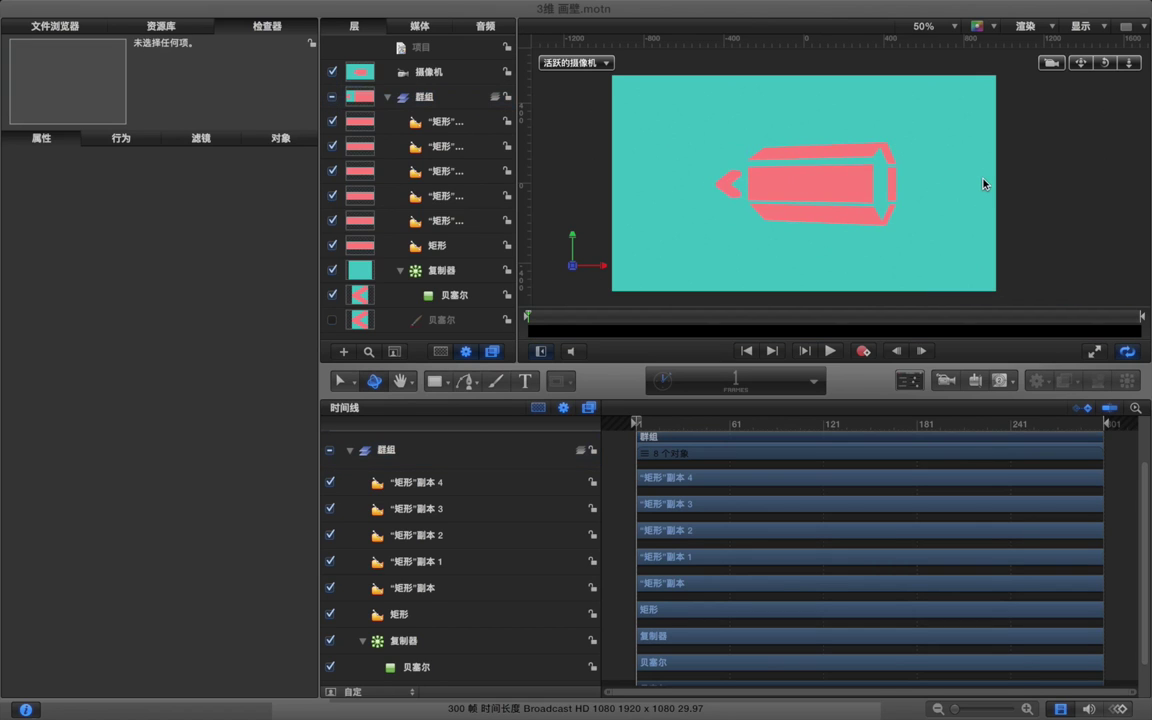
Move the group to about X 352.2 px, Y 34.5 px and set its Y rotation to 0°.
key("super+minus")
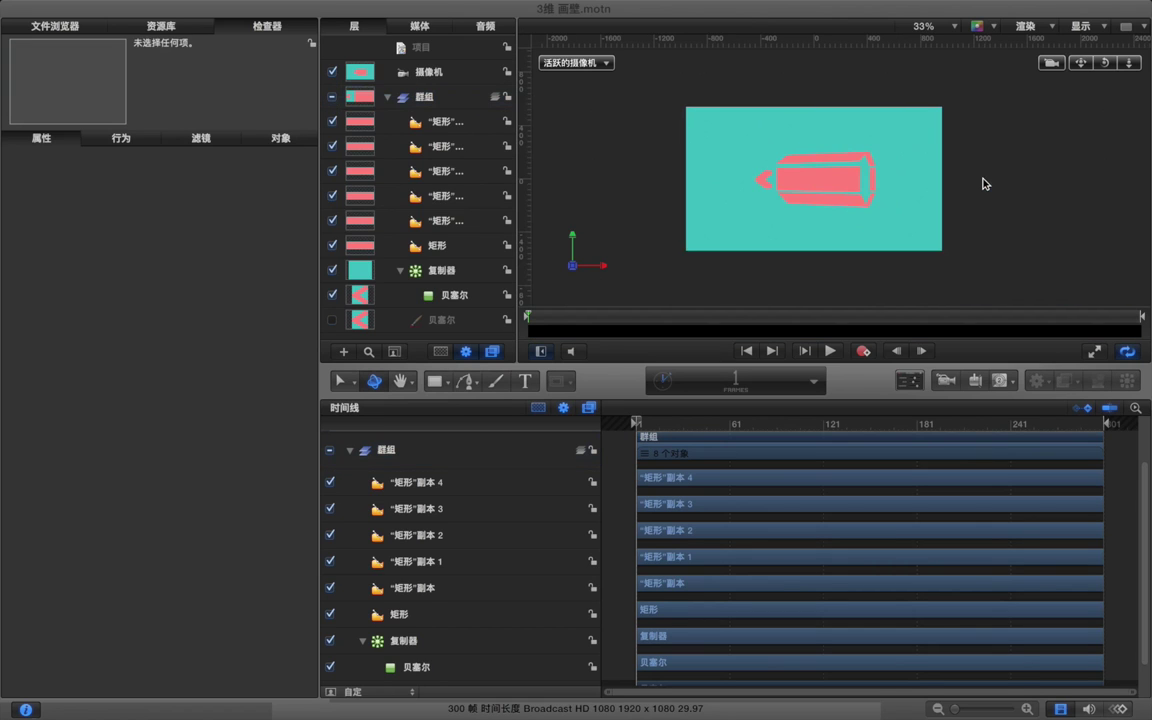
left_click(400, 97)
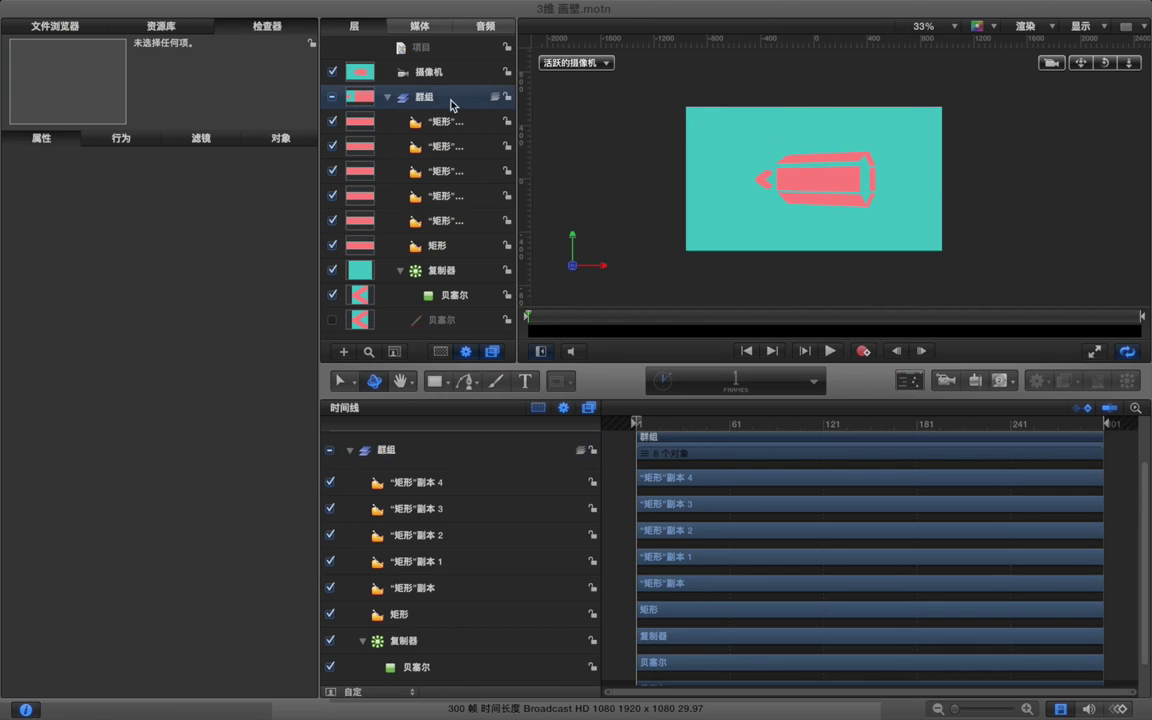
left_click_drag(788, 181, 833, 177)
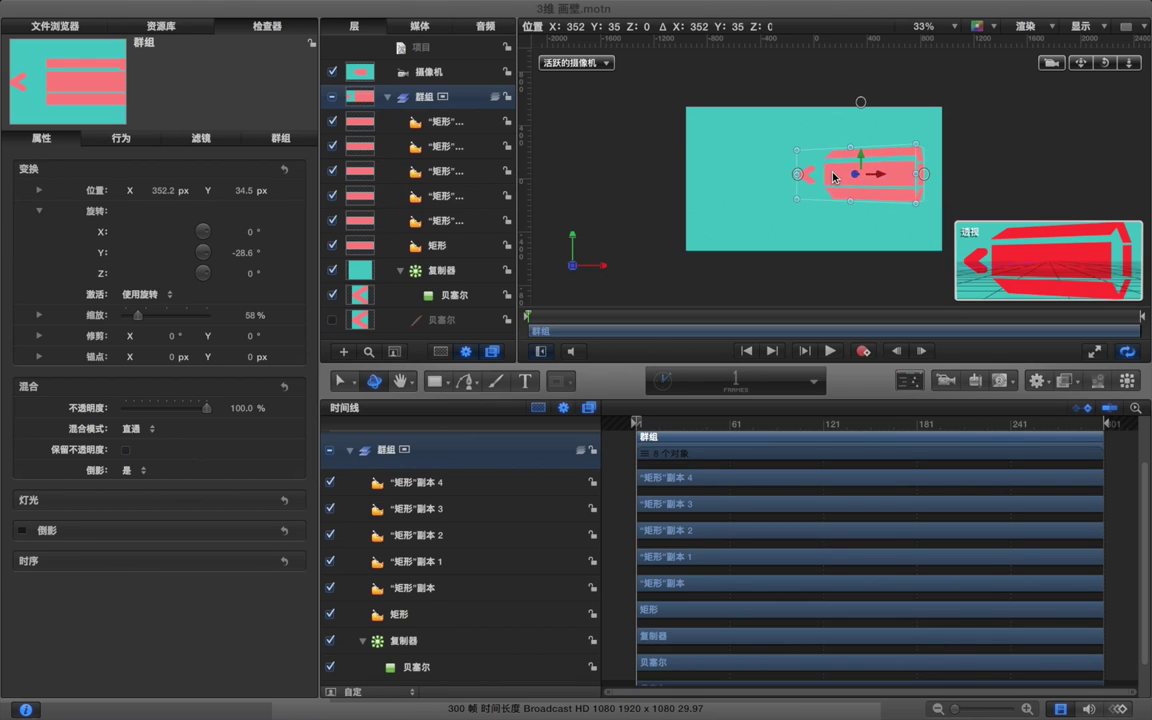
left_click(240, 254)
type("0")
key("Return")
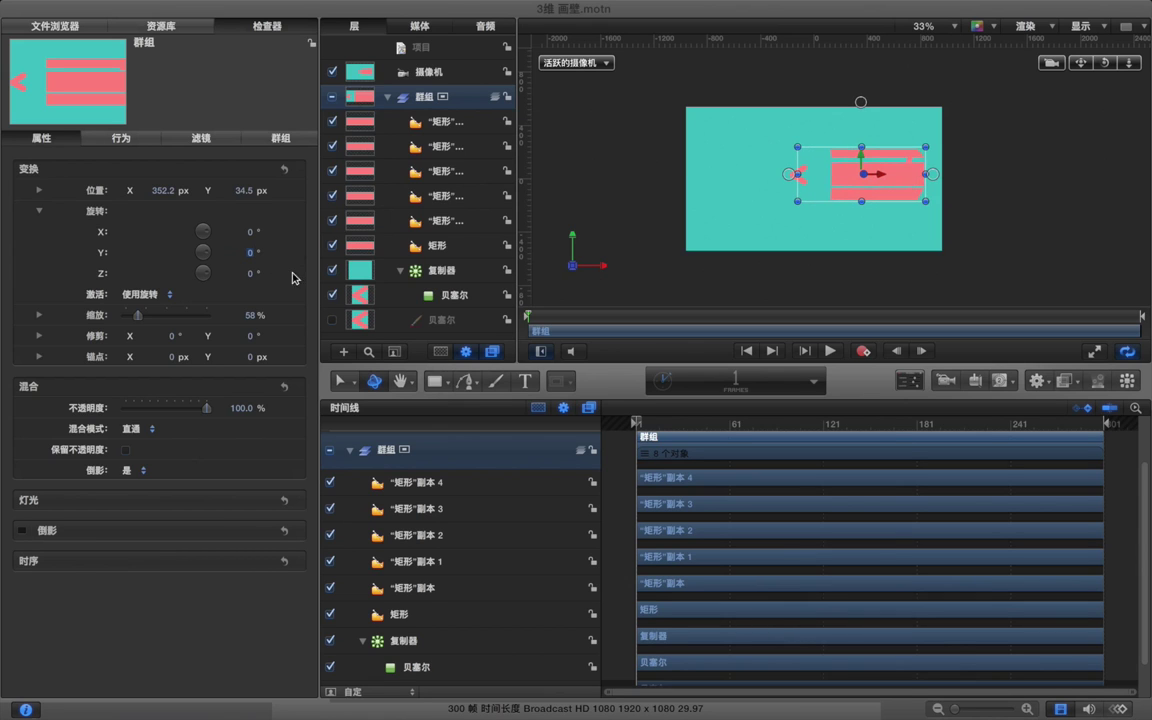
Move the whole group's anchor point to the chevron tip, at about X -946.9 px.
left_click(348, 382)
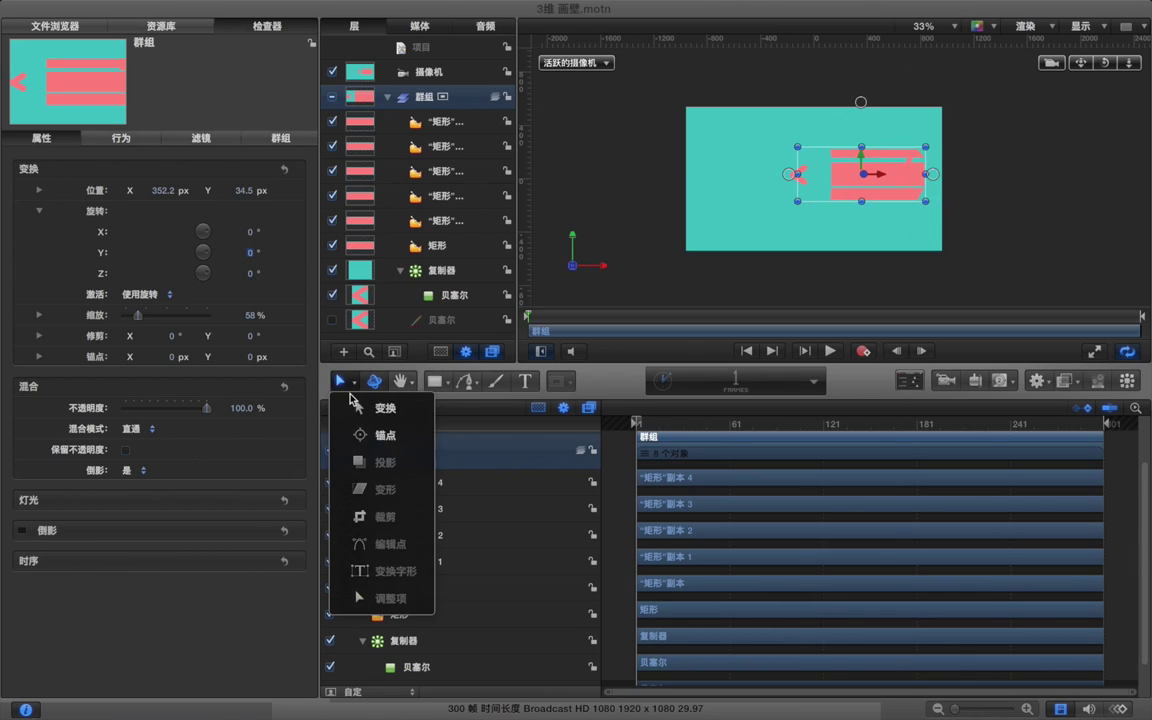
left_click(385, 435)
left_click_drag(862, 174, 790, 175)
left_click(343, 382)
left_click(360, 405)
Rotate the whole group to -36° on Y around its new anchor point.
left_click_drag(249, 254, 200, 252)
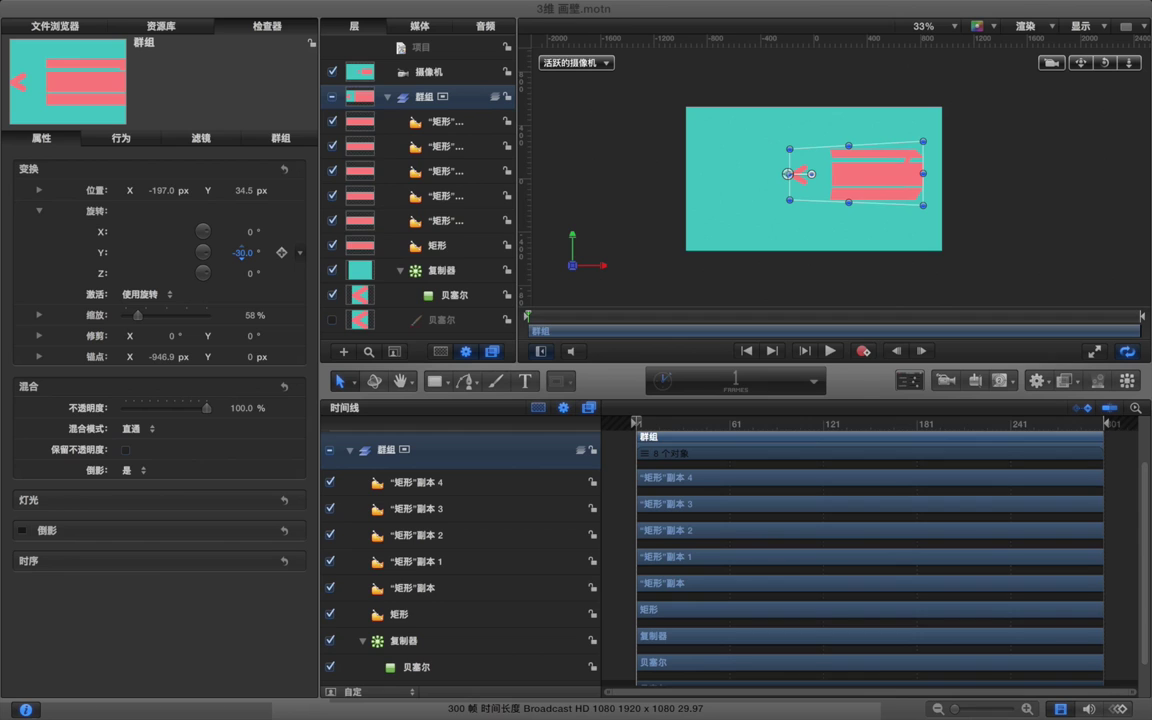
left_click_drag(242, 256, 241, 256)
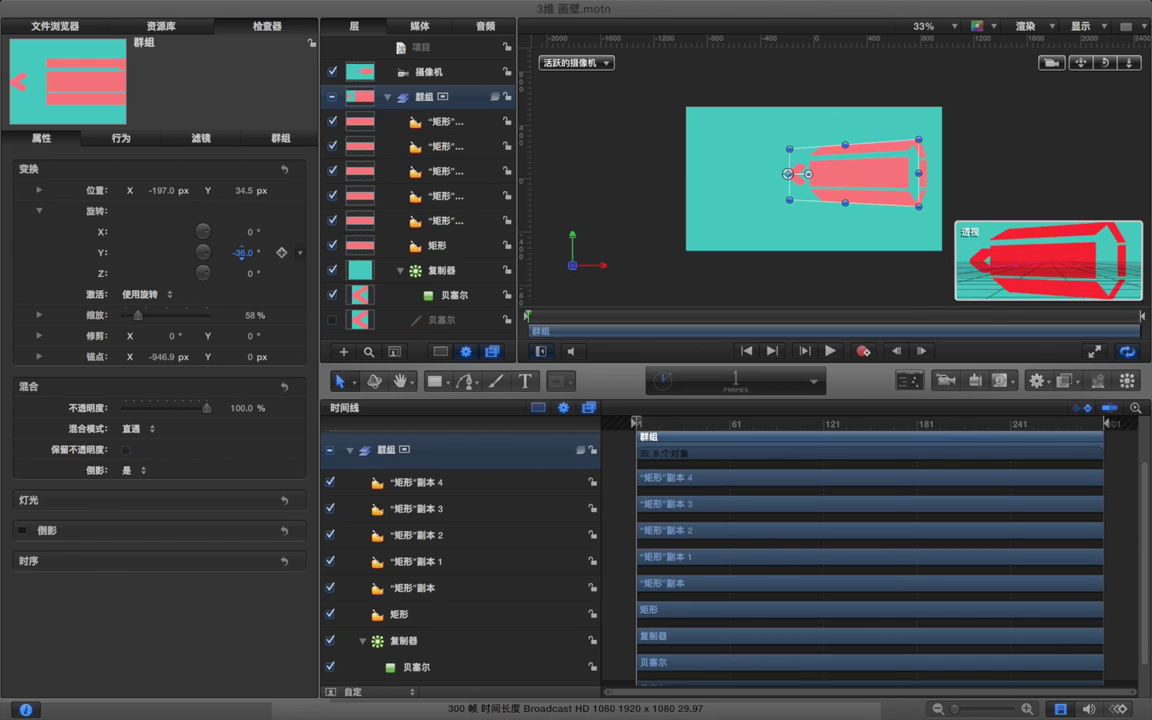
left_click(657, 113)
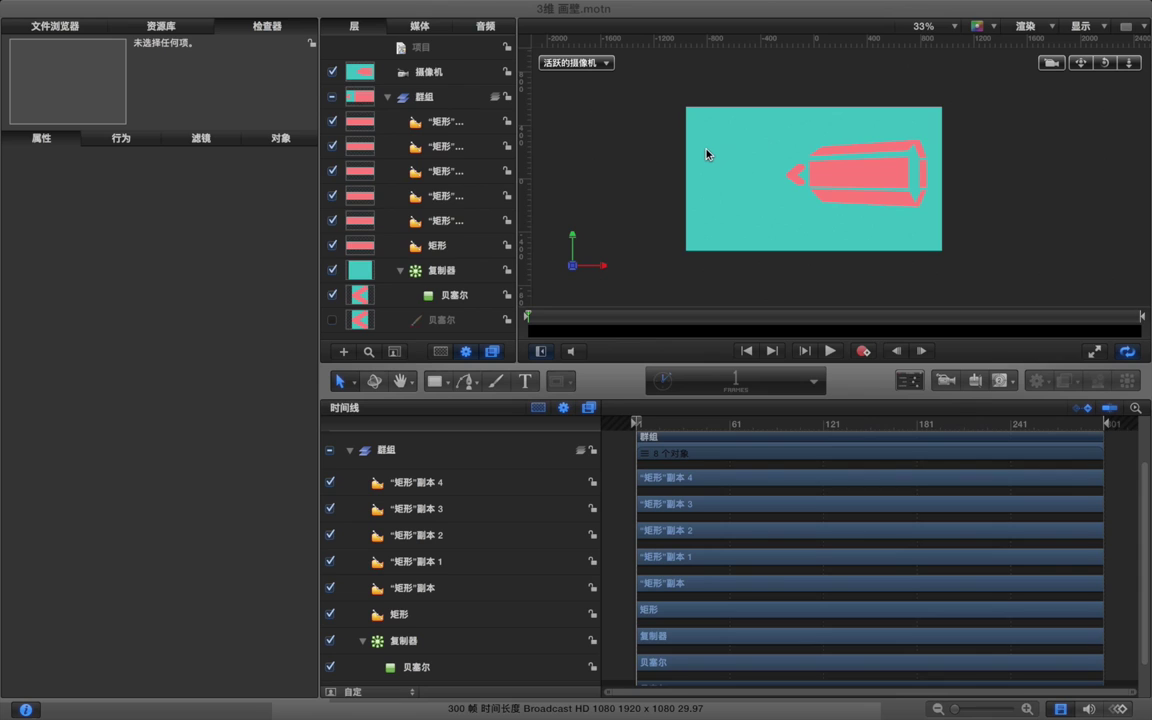
Add a new group and paint a freehand zigzag stroke across the canvas, running past its far edge.
left_click(390, 96)
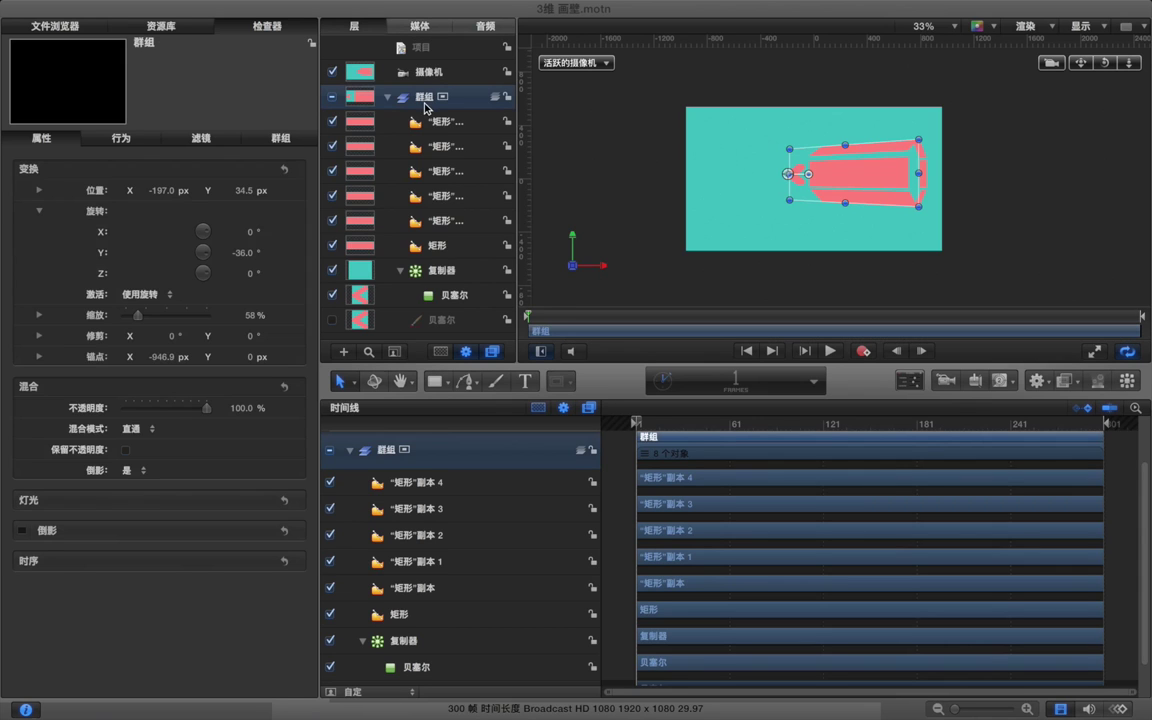
left_click(345, 352)
left_click(494, 383)
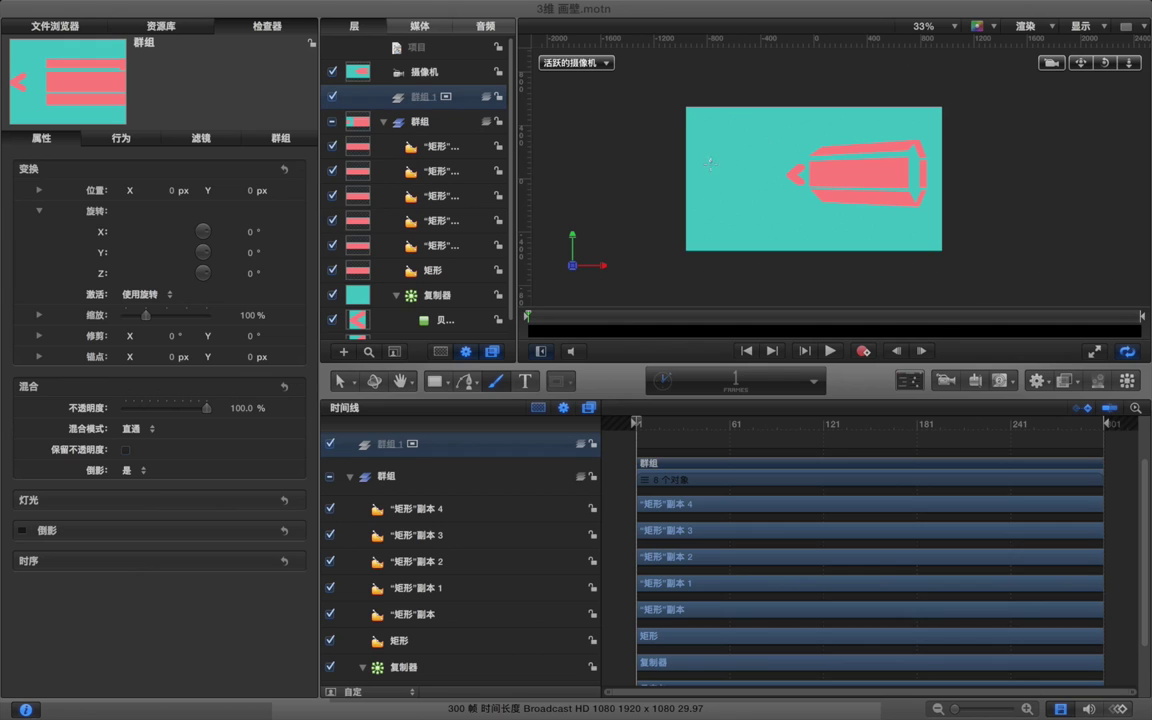
left_click(705, 190)
left_click_drag(743, 180, 752, 187)
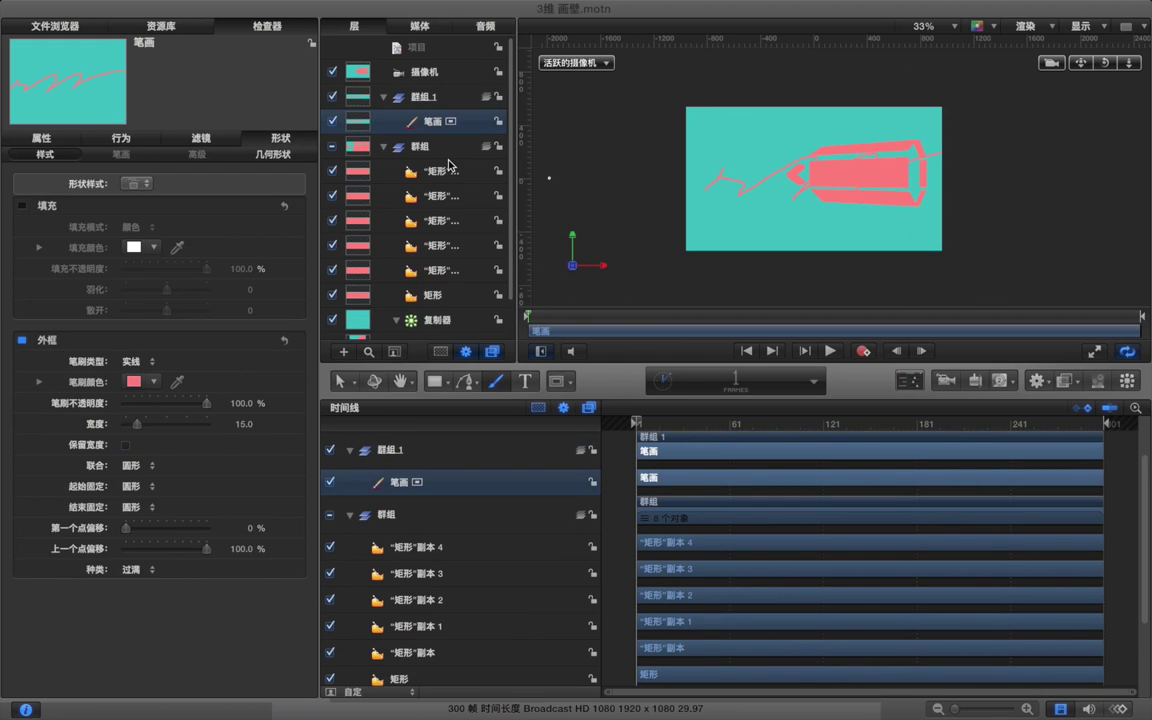
Edit the painted stroke's points, pulling control point 4 up to form a tall peak near the stroke's start.
left_click(342, 381)
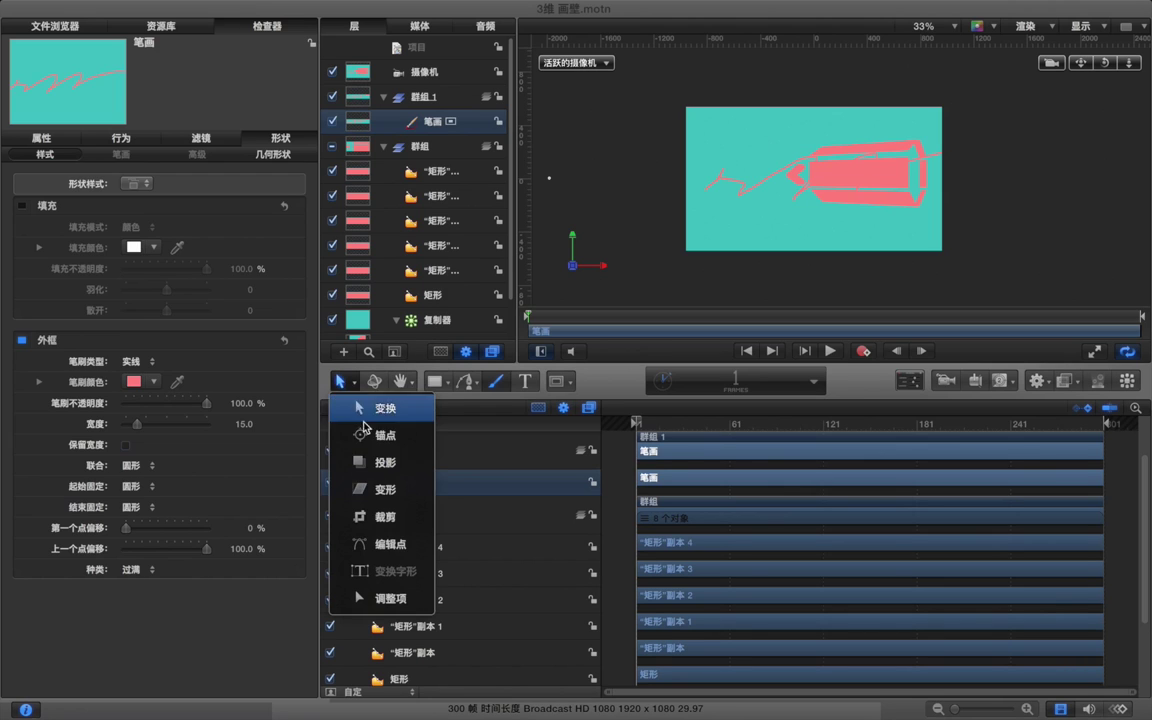
left_click(420, 542)
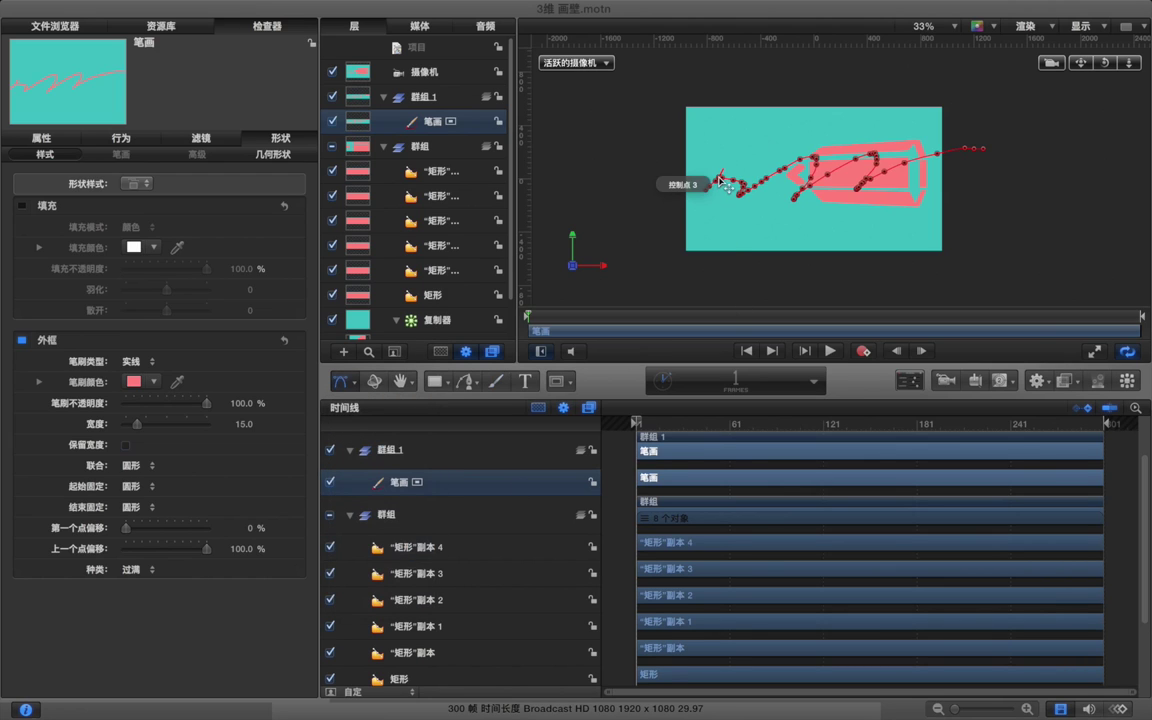
key("super+equal")
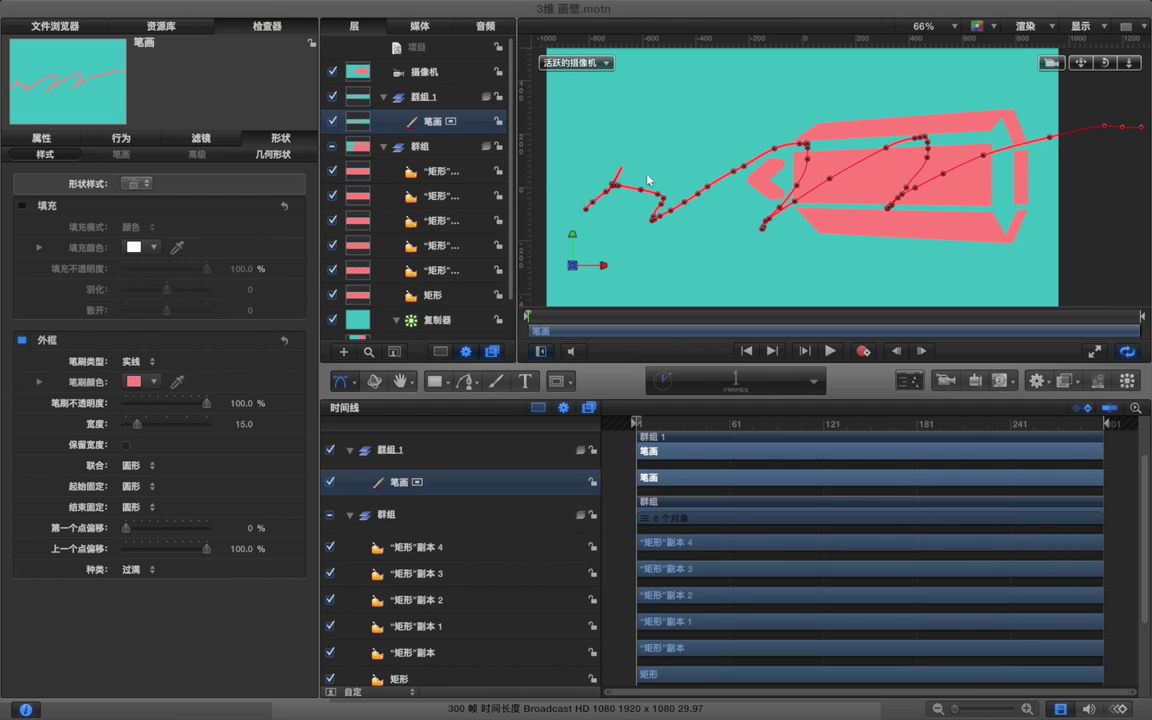
key("super+equal")
key("super+equal")
key("super+equal")
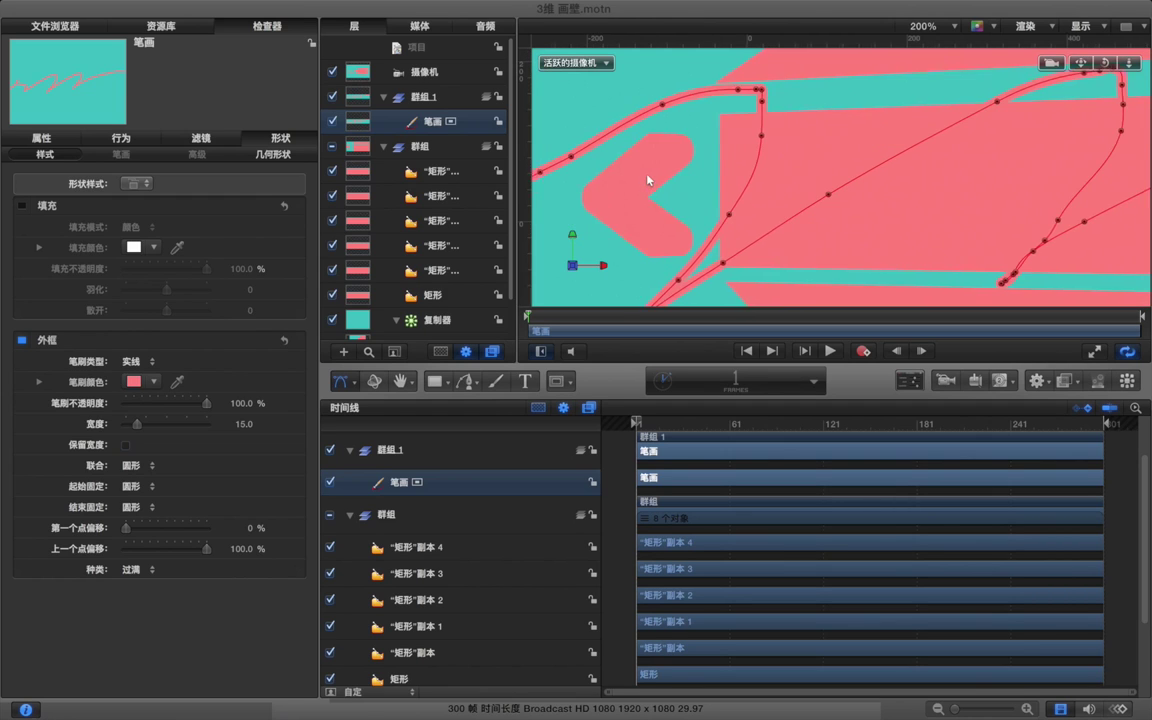
scroll(648, 181, "left", 8)
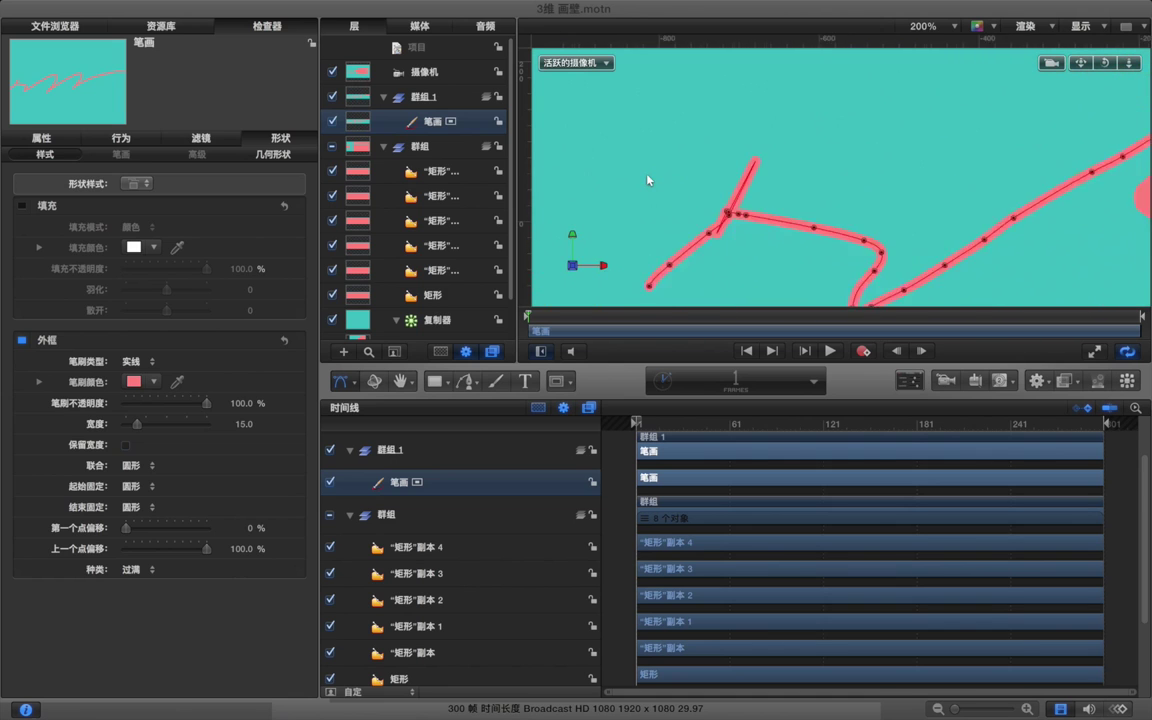
left_click_drag(828, 215, 872, 190)
left_click(827, 215)
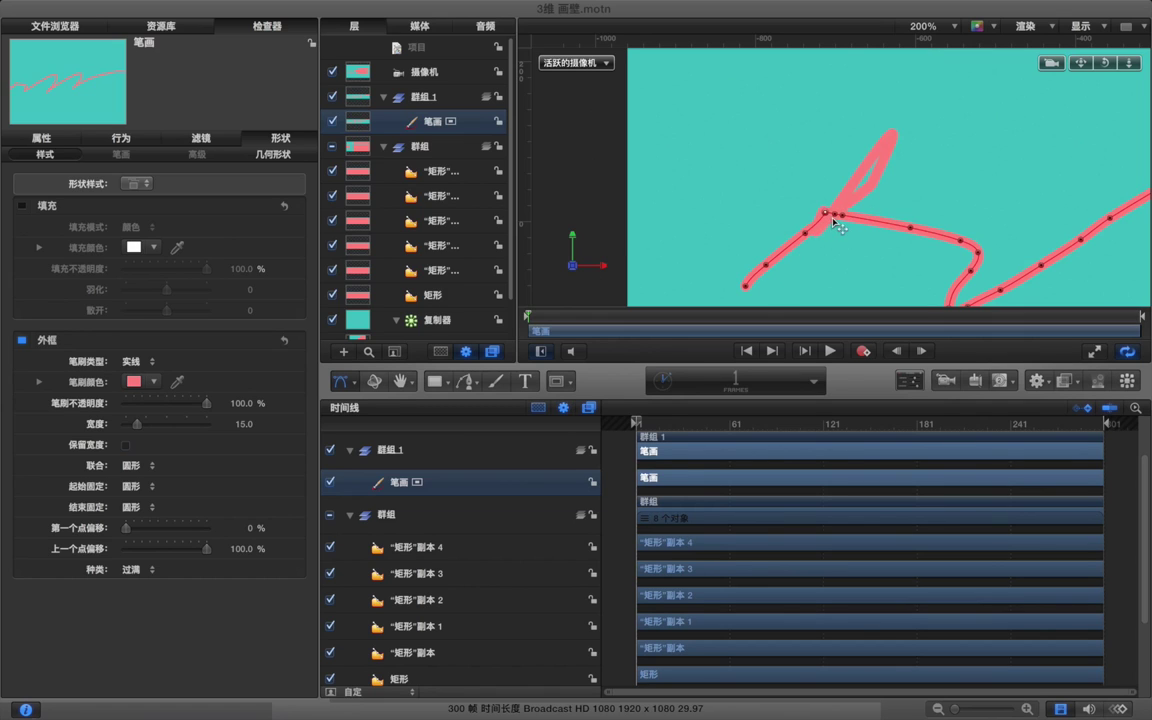
left_click(836, 216)
mouse_move(838, 201)
left_mouse_down()
mouse_move(882, 92)
mouse_move(905, 97)
left_mouse_up()
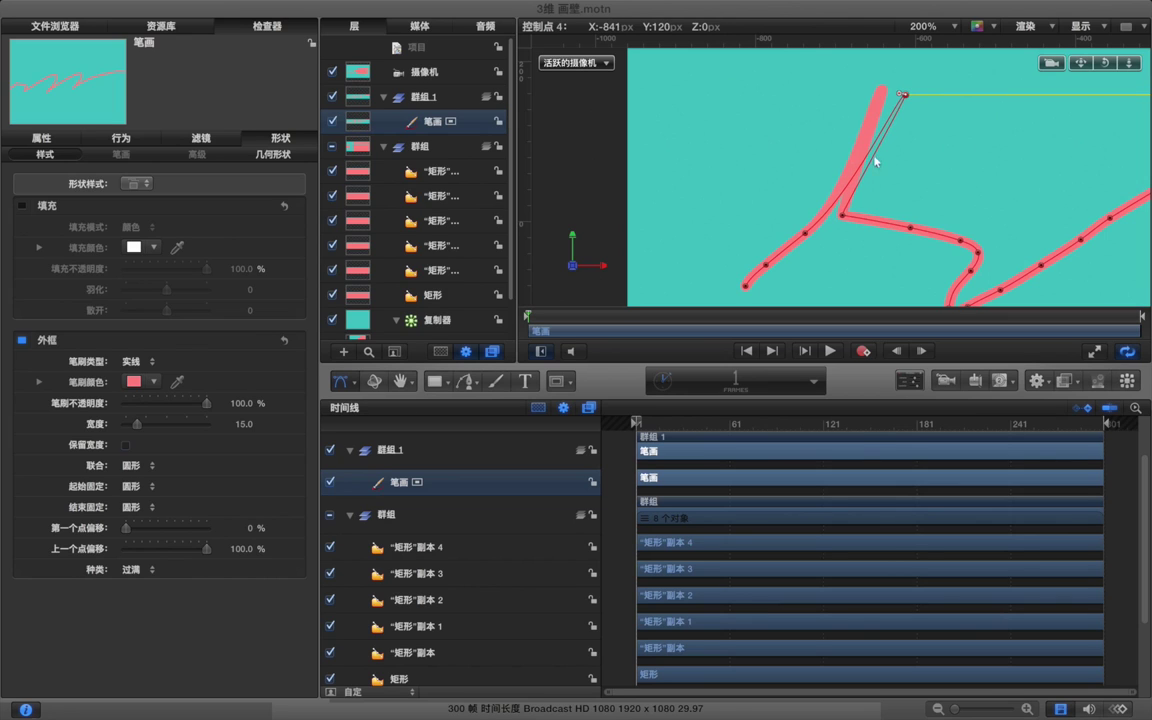
Shift the control point just after the peak and pull its curve handle down to reshape the bend.
mouse_move(842, 214)
left_mouse_down()
mouse_move(883, 224)
mouse_move(887, 244)
mouse_move(856, 250)
mouse_move(870, 257)
left_mouse_up()
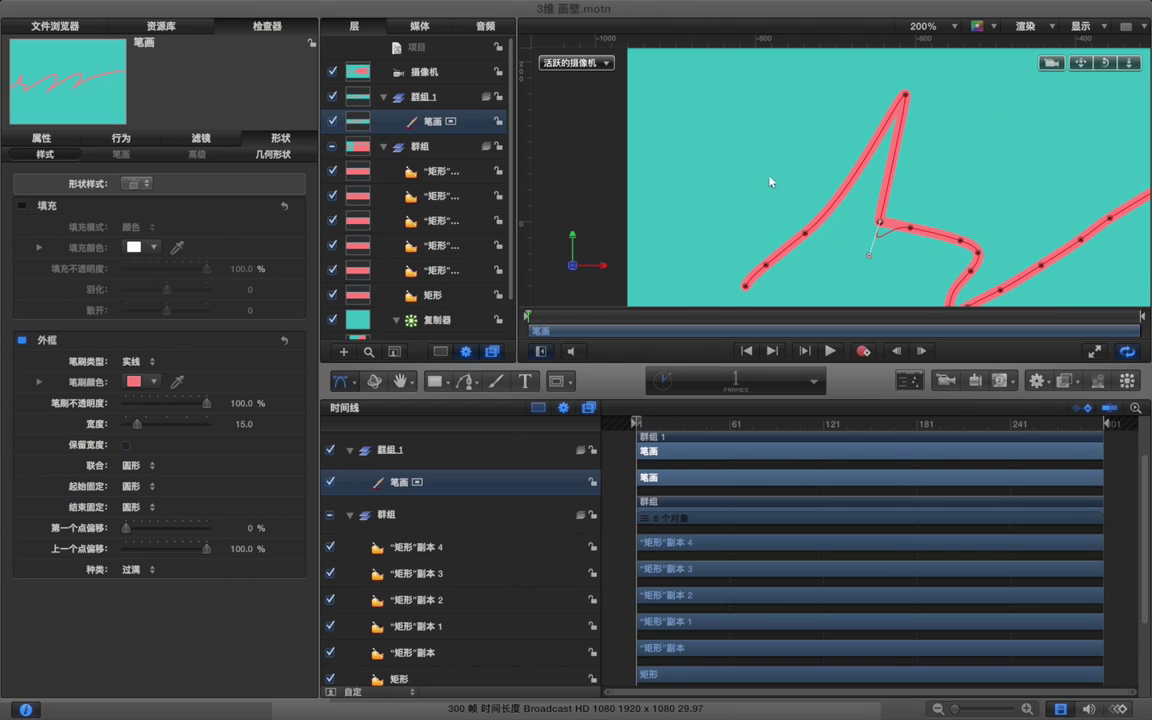
key("super+minus")
key("super+minus")
key("super+minus")
key("super+minus")
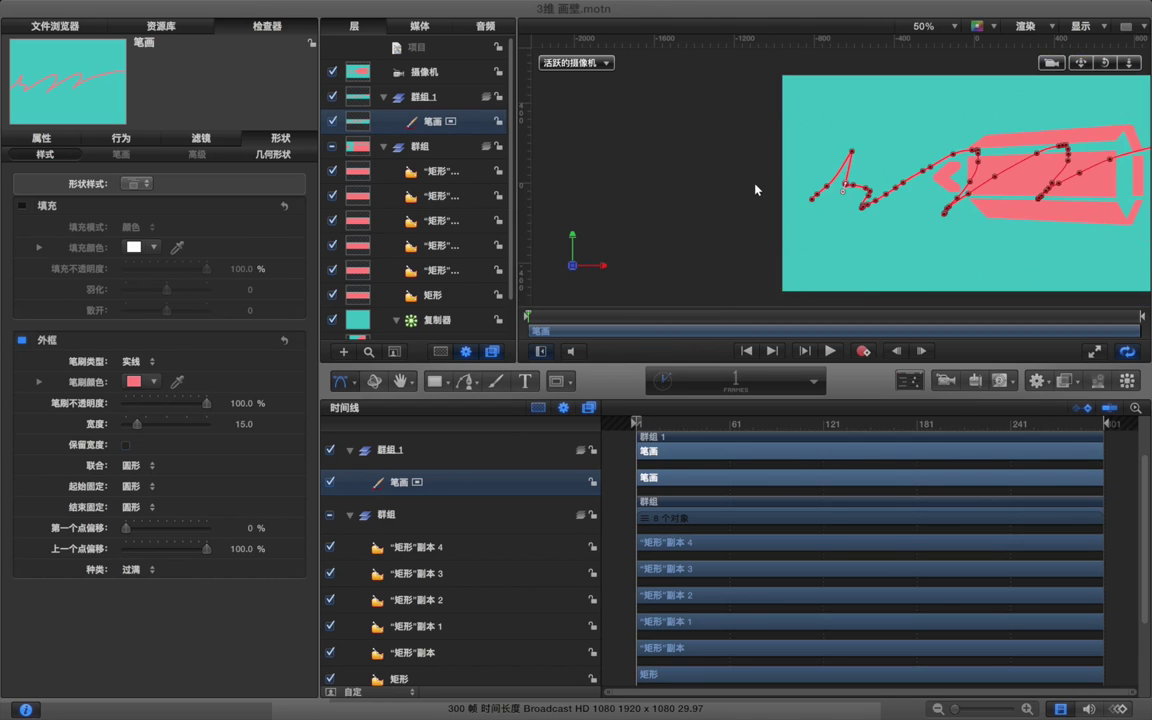
left_click(664, 174)
scroll(664, 174, "right", 5)
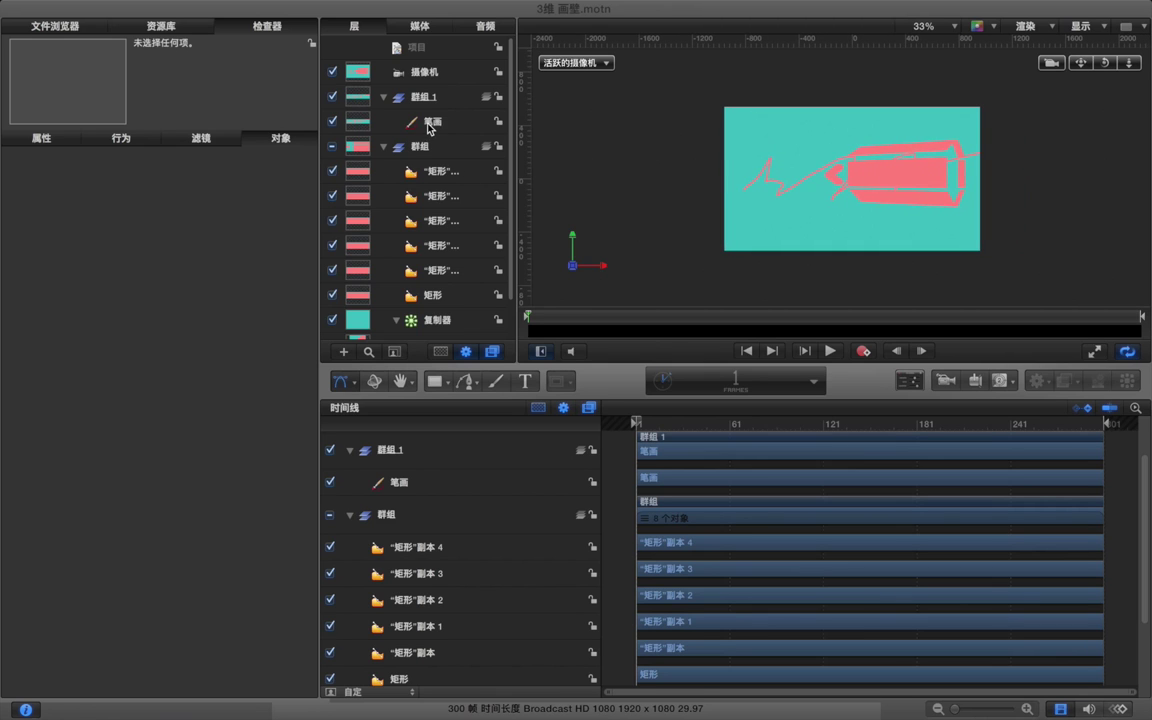
Apply the Graffiti Marker 02 shape style from the urban (都市) category to the painted stroke.
left_click(432, 122)
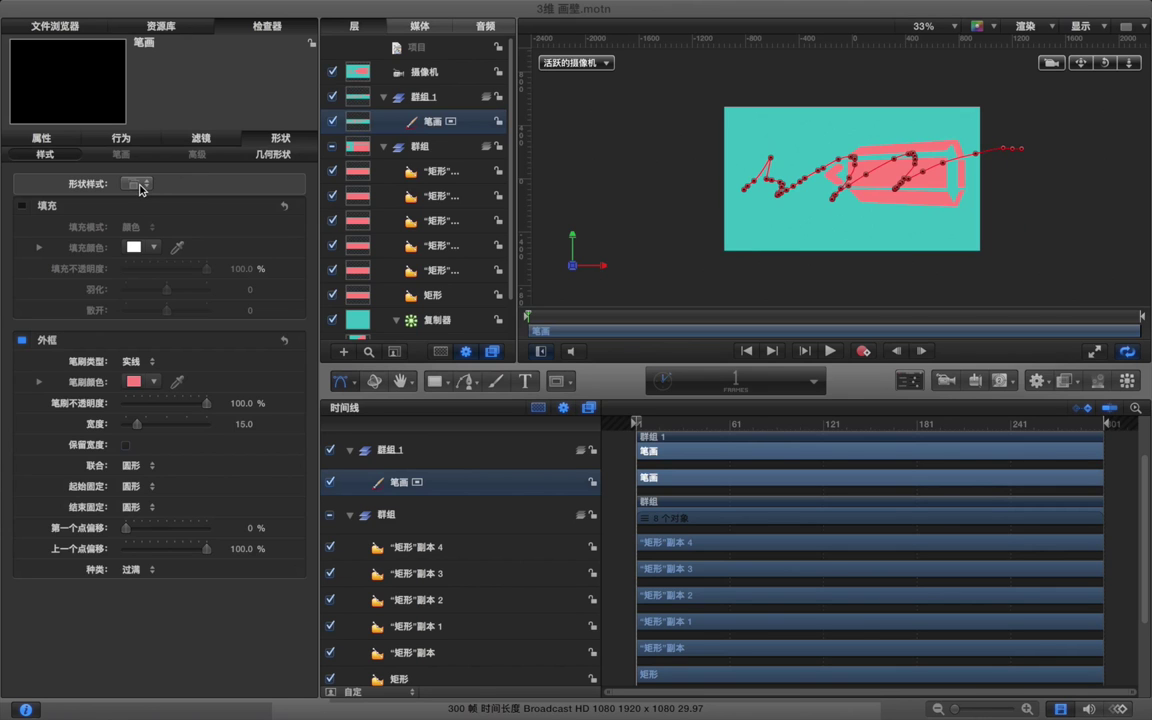
left_click(141, 186)
mouse_move(185, 246)
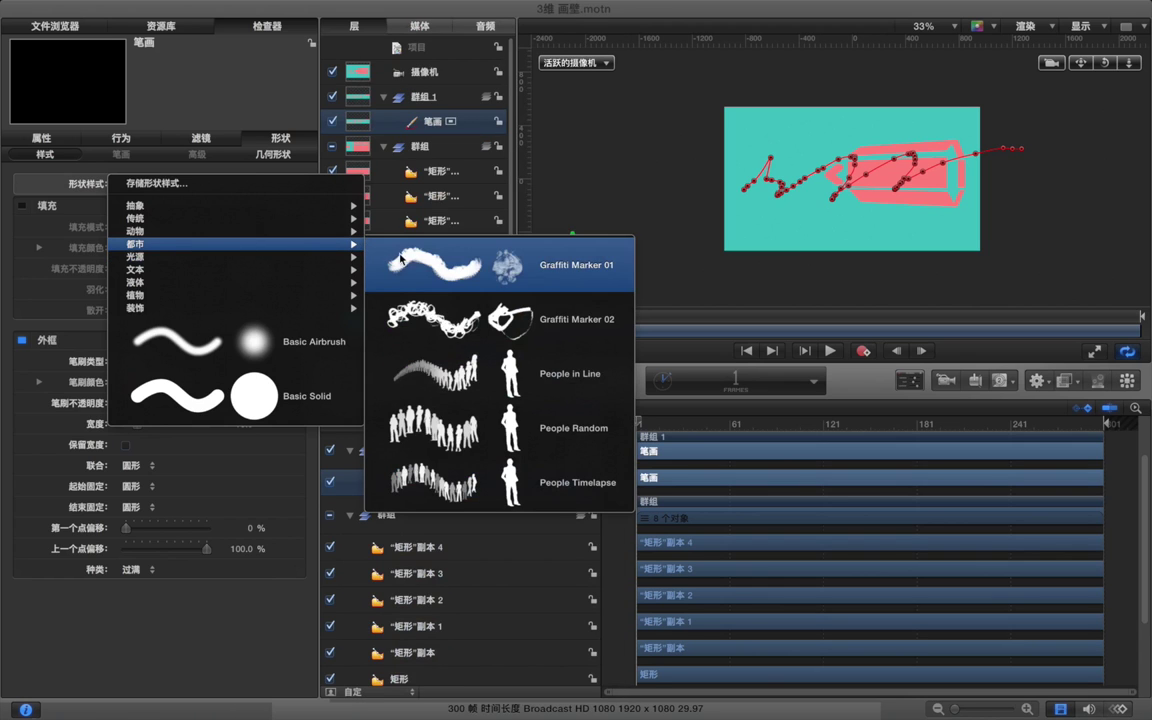
left_click(445, 318)
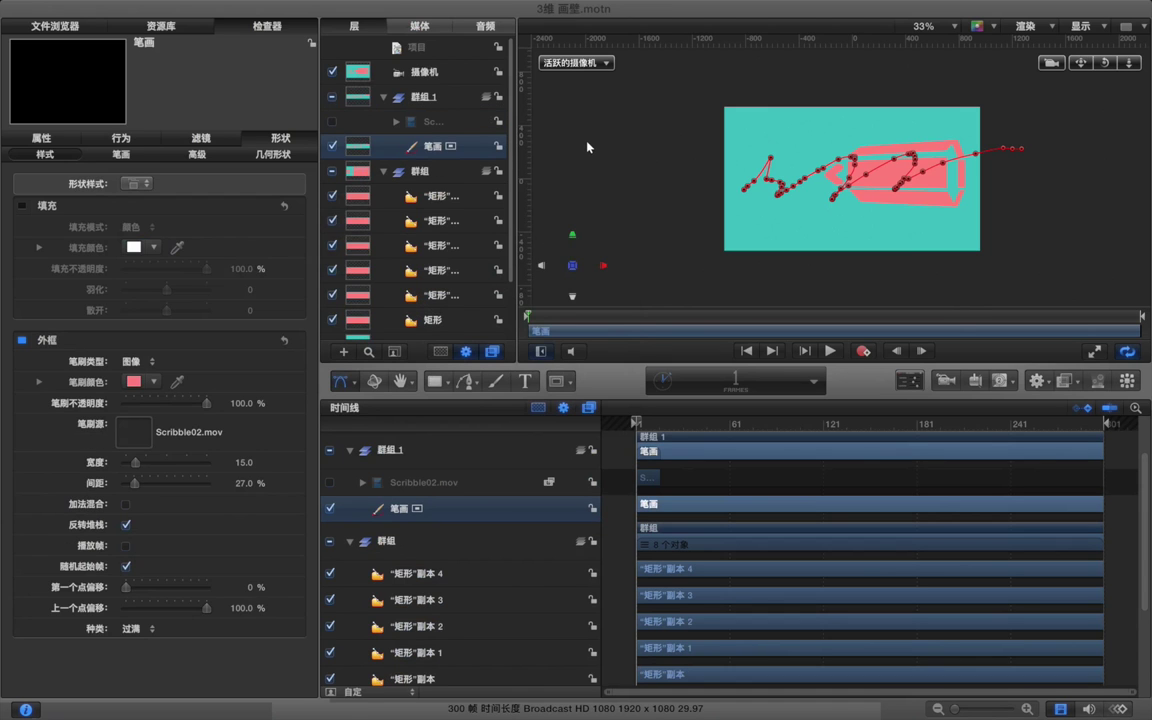
left_click(560, 148)
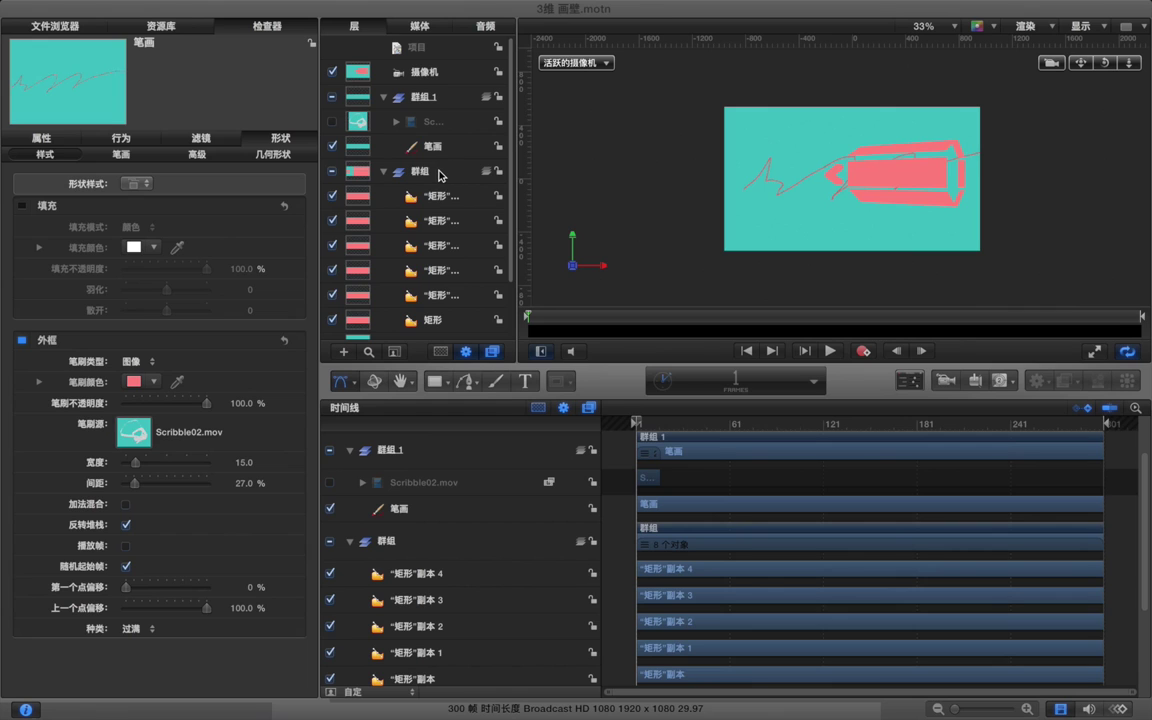
Apply the Motion Path (运动路径) behavior from the basic motion category to the pencil group.
left_click(425, 172)
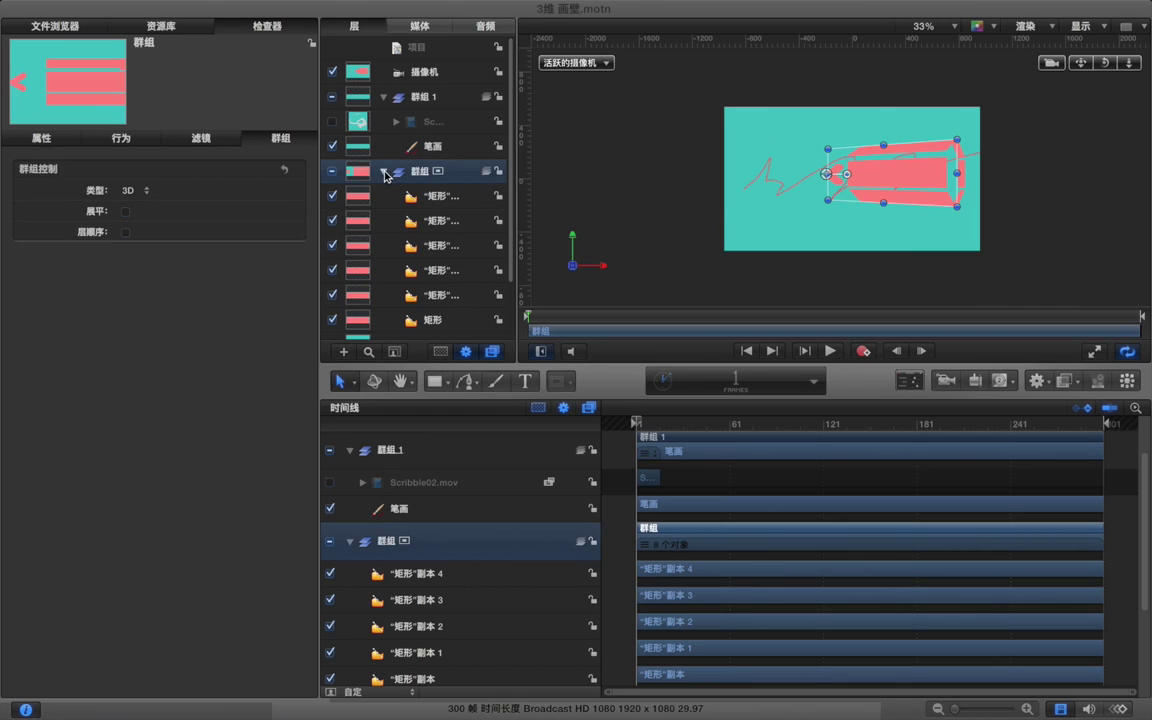
left_click(384, 172)
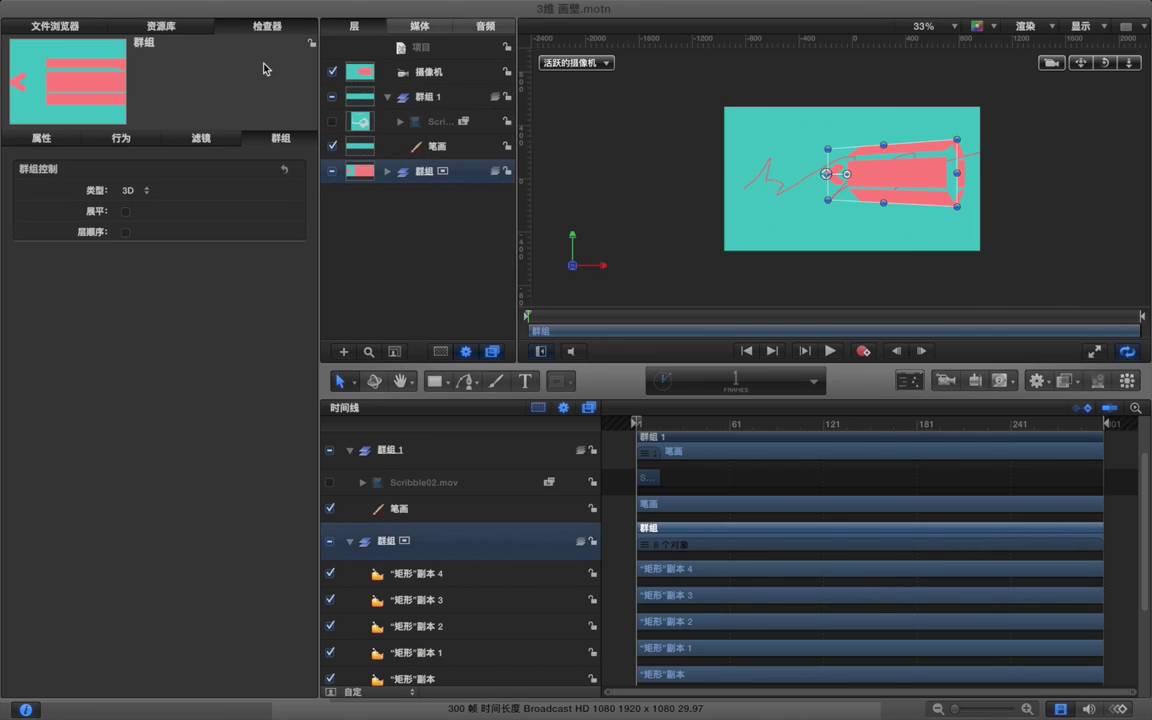
left_click(185, 40)
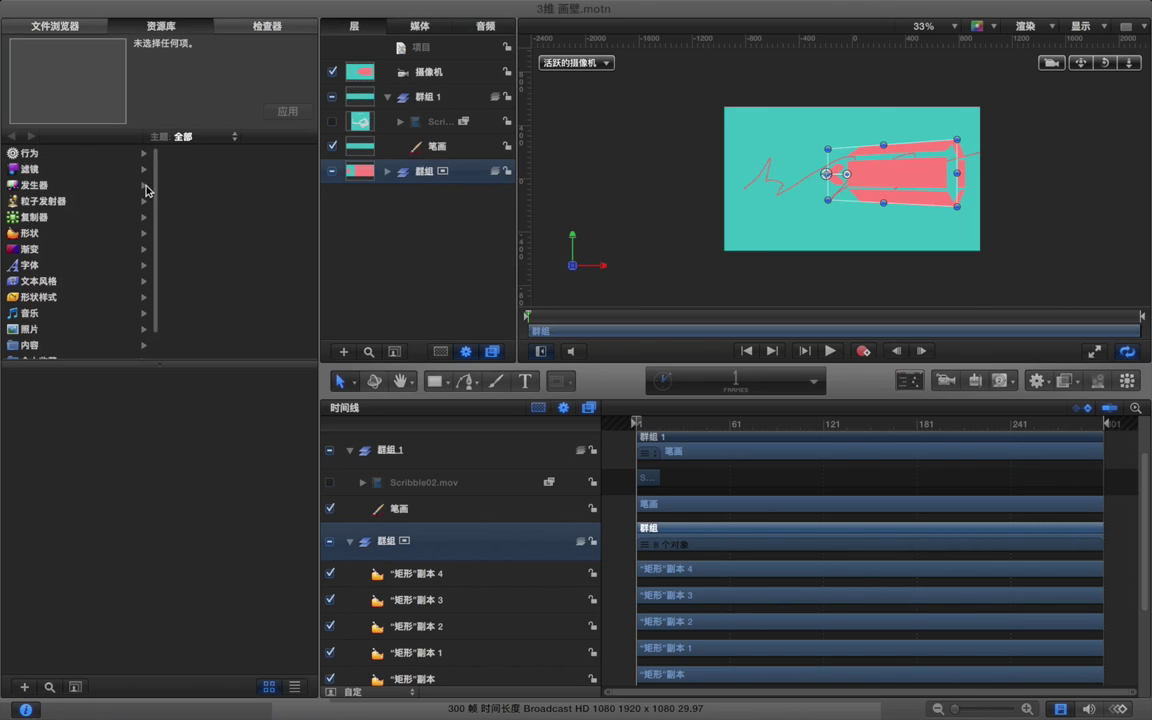
left_click(62, 154)
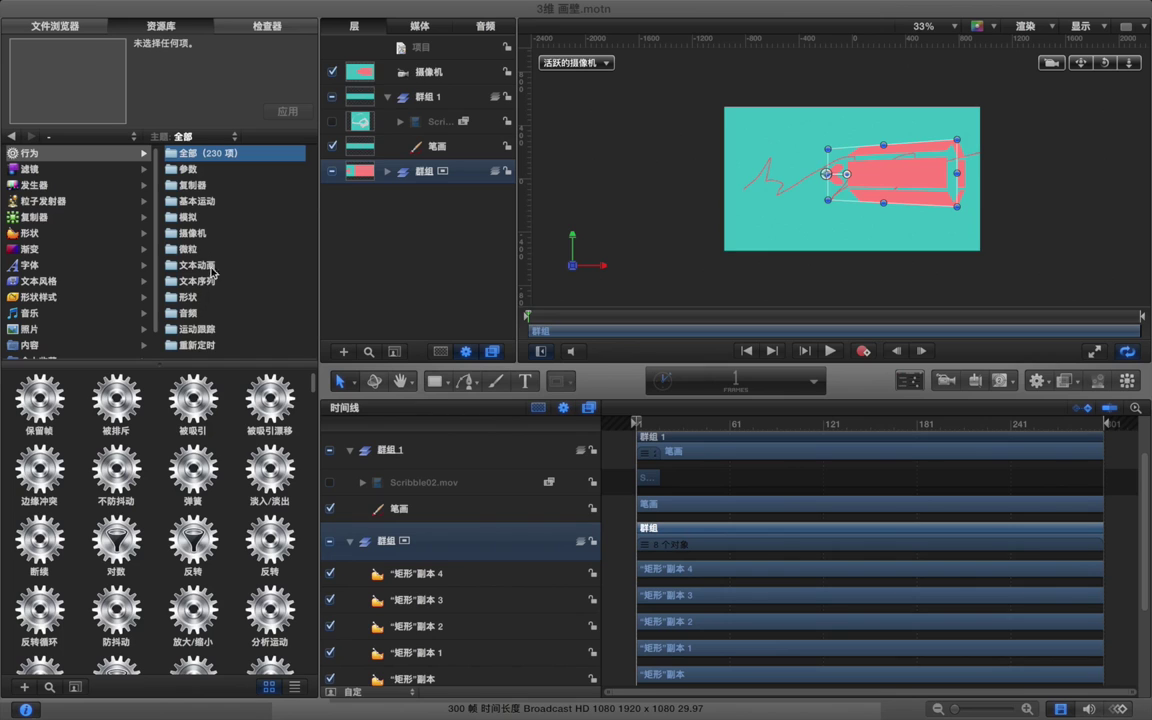
left_click(200, 201)
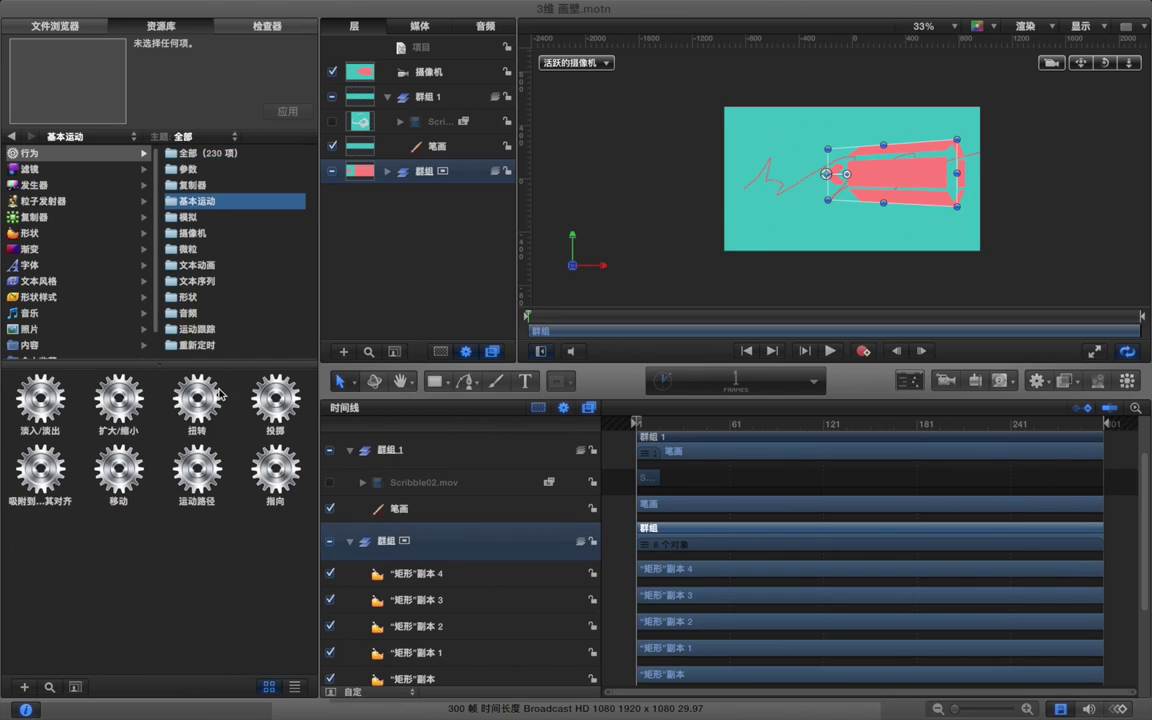
left_click(215, 478)
left_click_drag(215, 478, 416, 178)
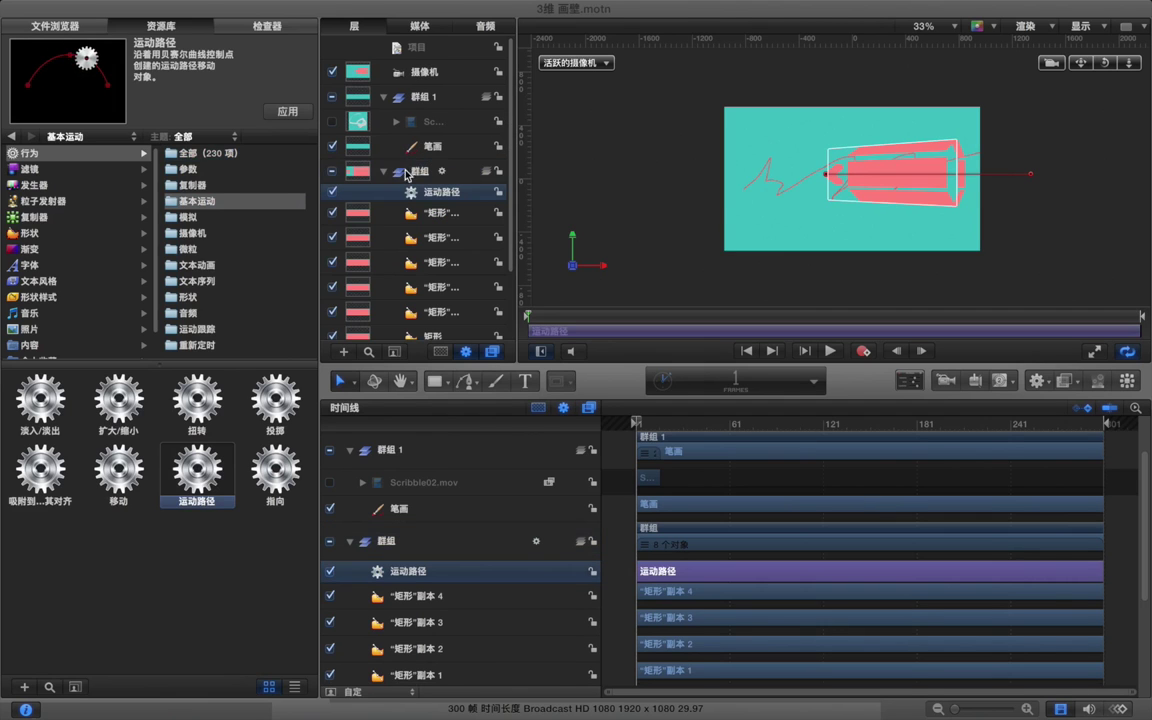
Set the motion path's shape to geometry (几何图形) and use the painted stroke (笔画) as its shape source.
left_click(266, 26)
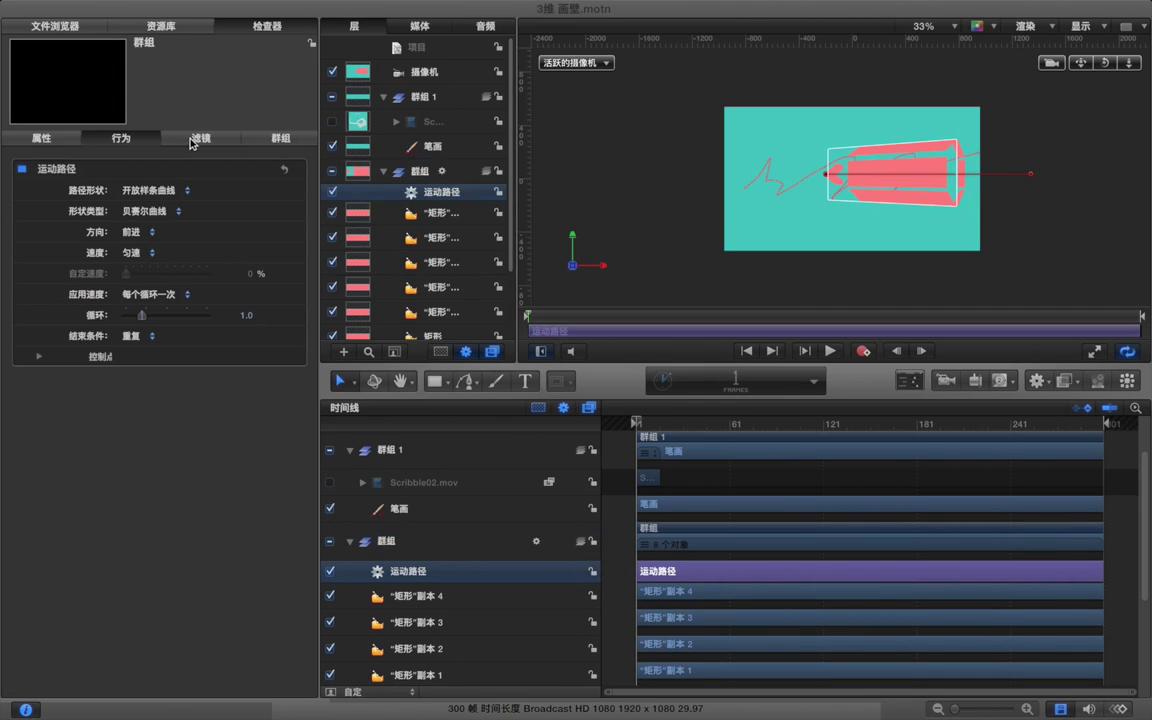
left_click(158, 190)
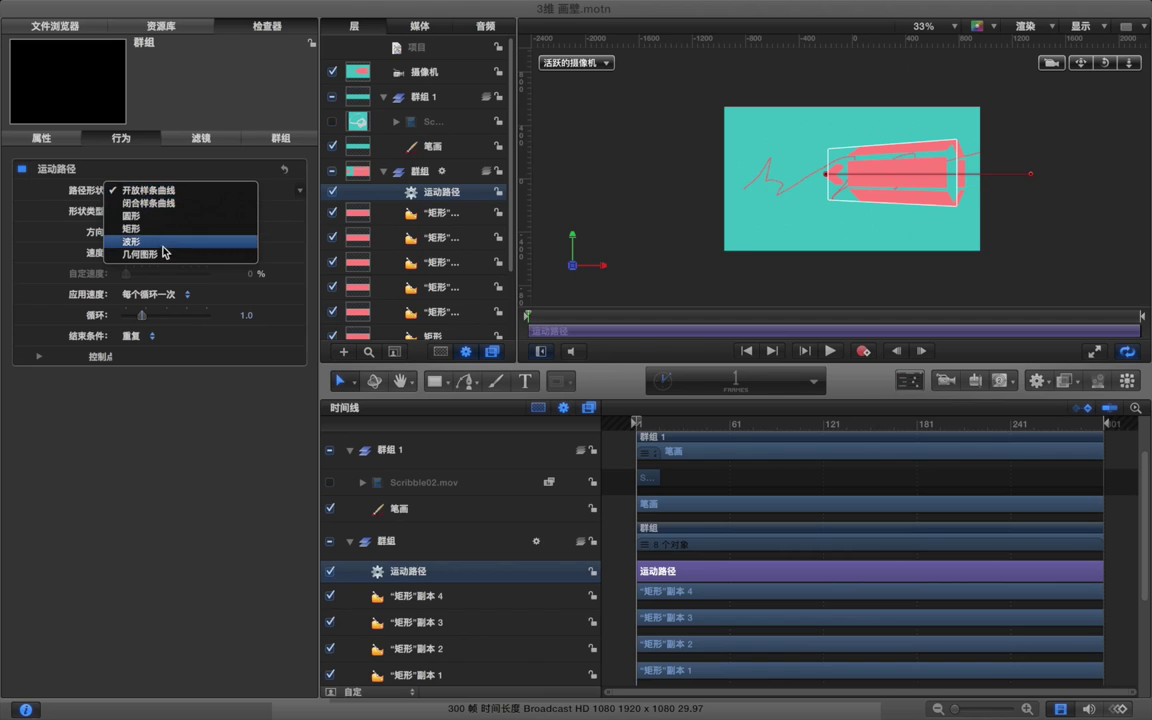
left_click(165, 254)
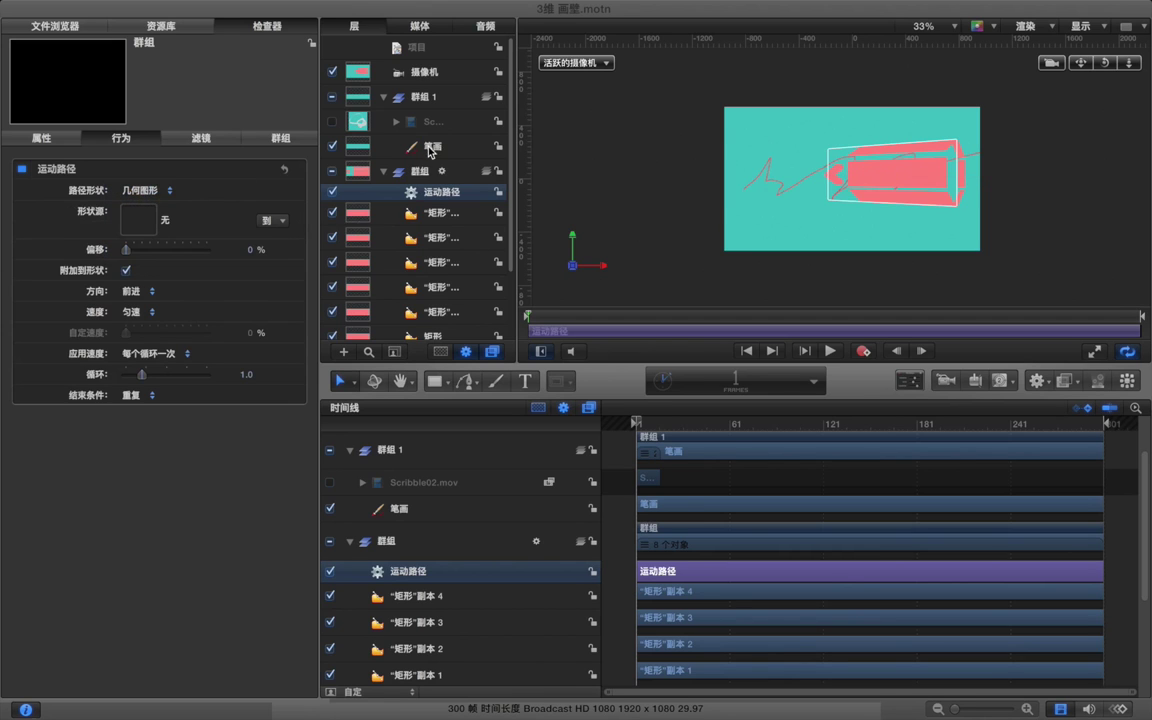
mouse_move(436, 149)
left_mouse_down()
mouse_move(183, 175)
mouse_move(146, 200)
mouse_move(149, 225)
left_mouse_up()
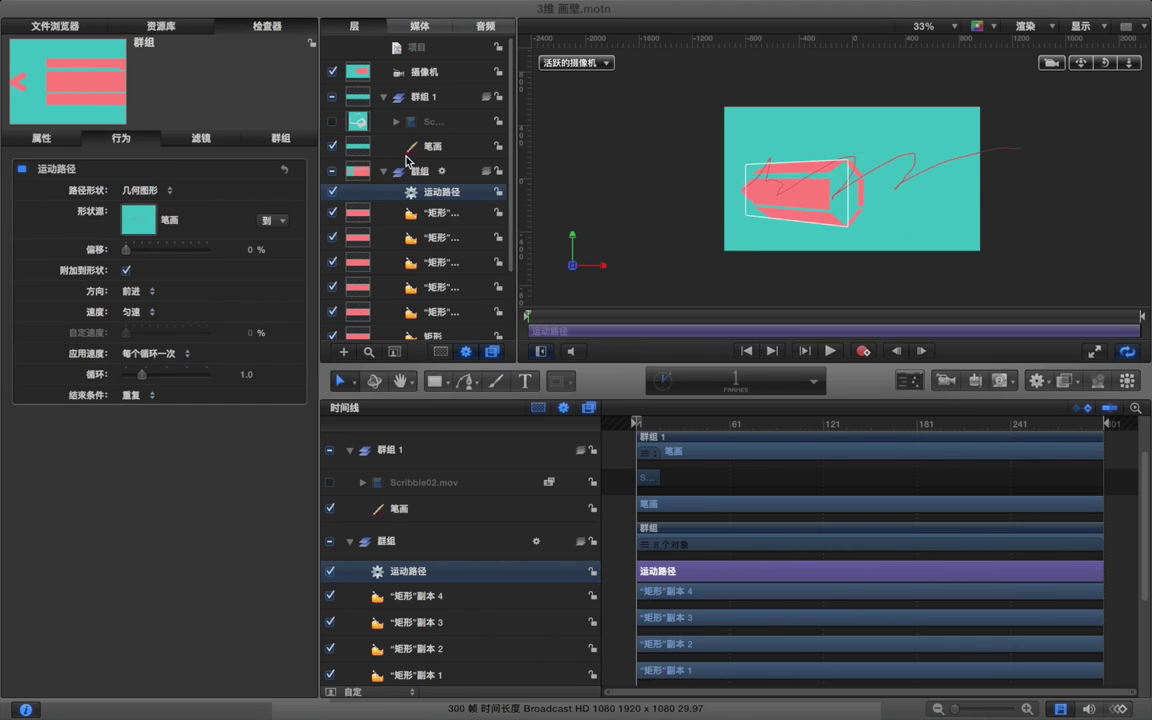
left_click(568, 141)
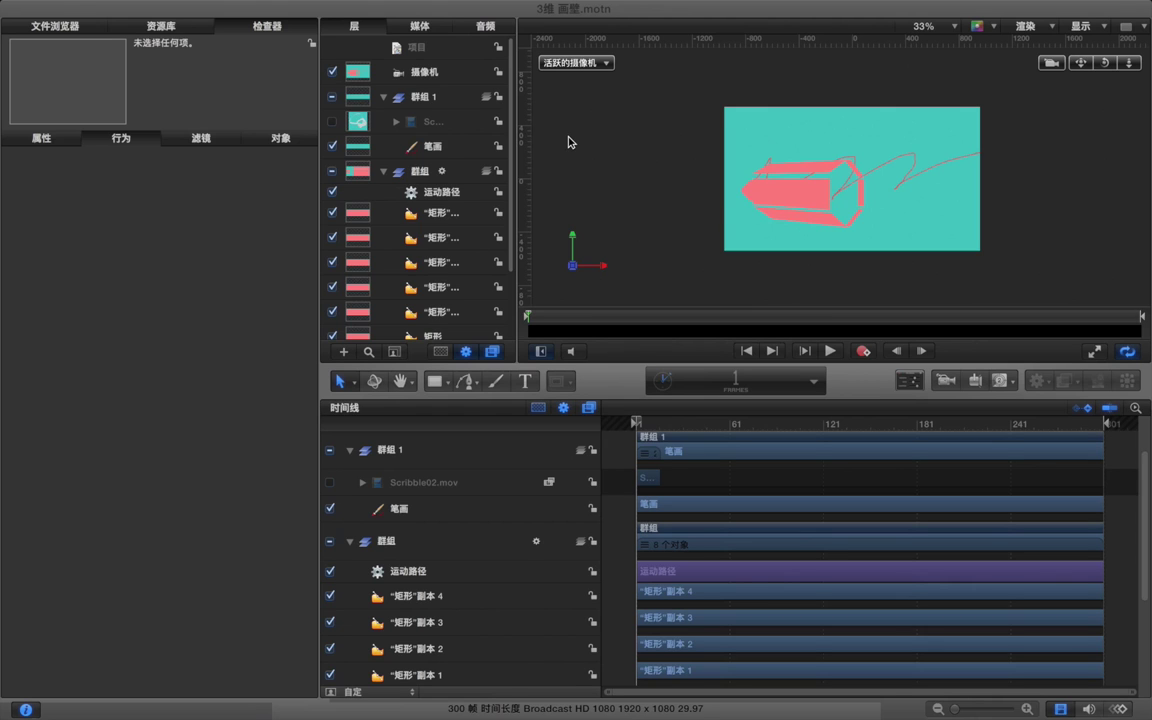
Build a RAM preview of the project, stop it before completion, and play back the animation.
key("super+r")
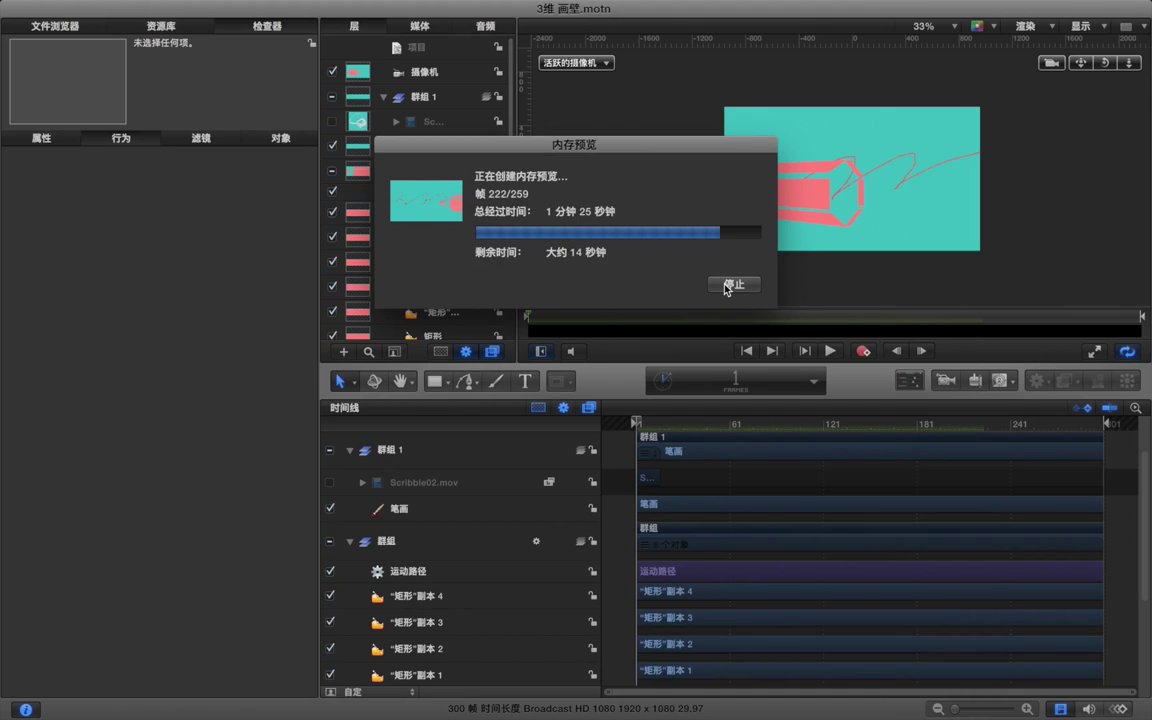
left_click(727, 289)
key("space")
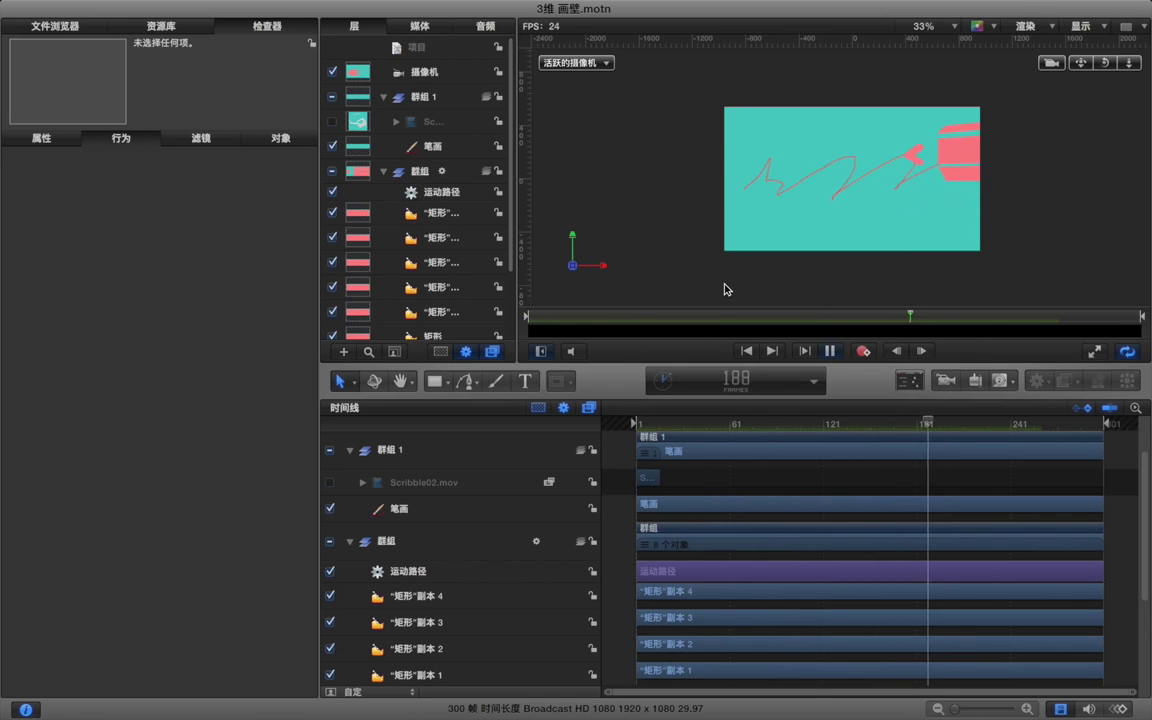
key("space")
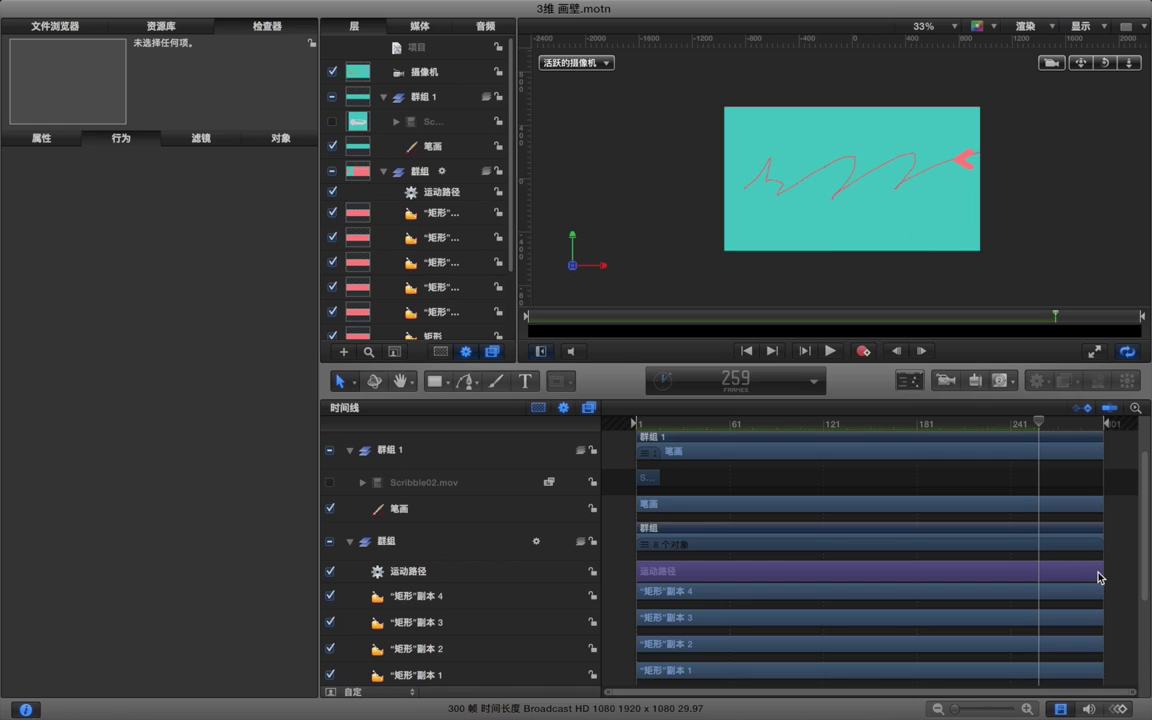
Shorten the pencil group's Motion Path (运动路径) behavior to end at frame 57 and set the play range's end to the same frame.
left_click_drag(1100, 577, 745, 569)
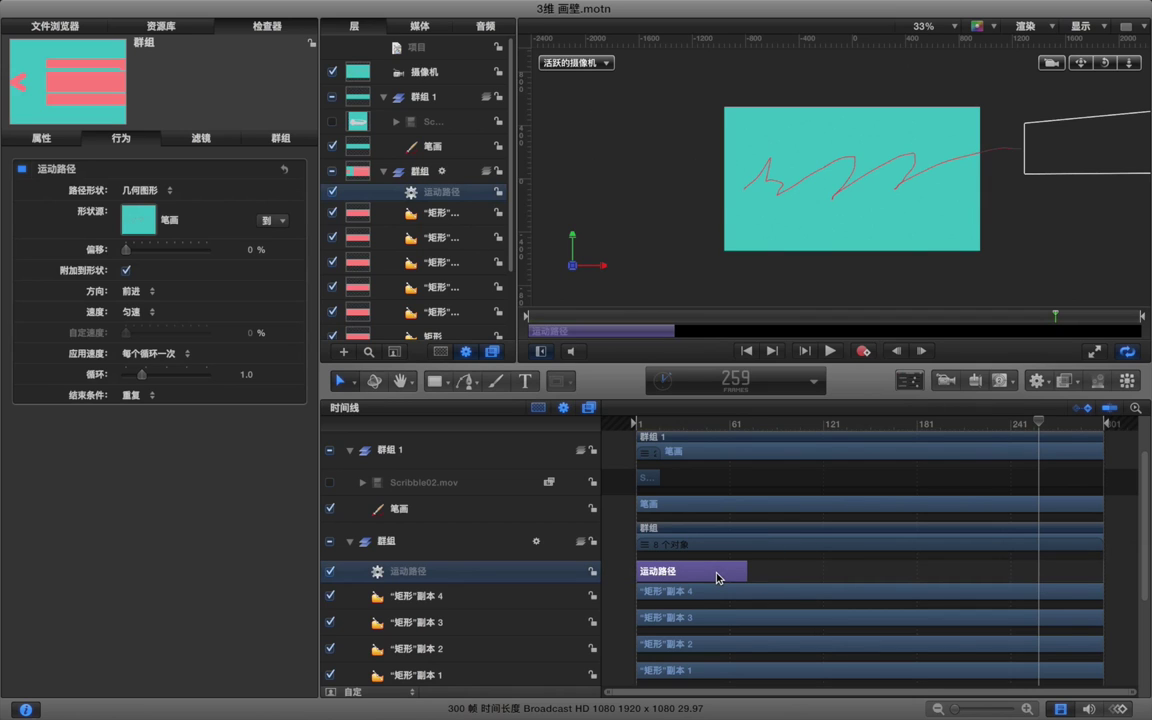
key("shift+o")
left_click(776, 578)
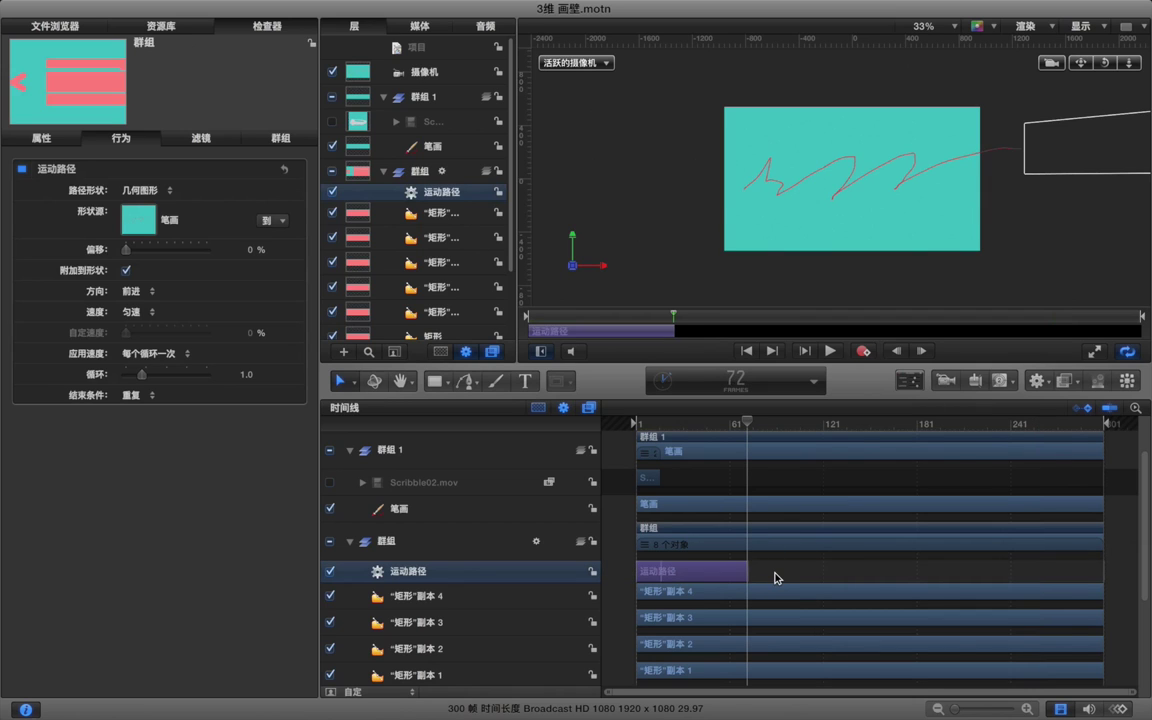
key("alt+super+o")
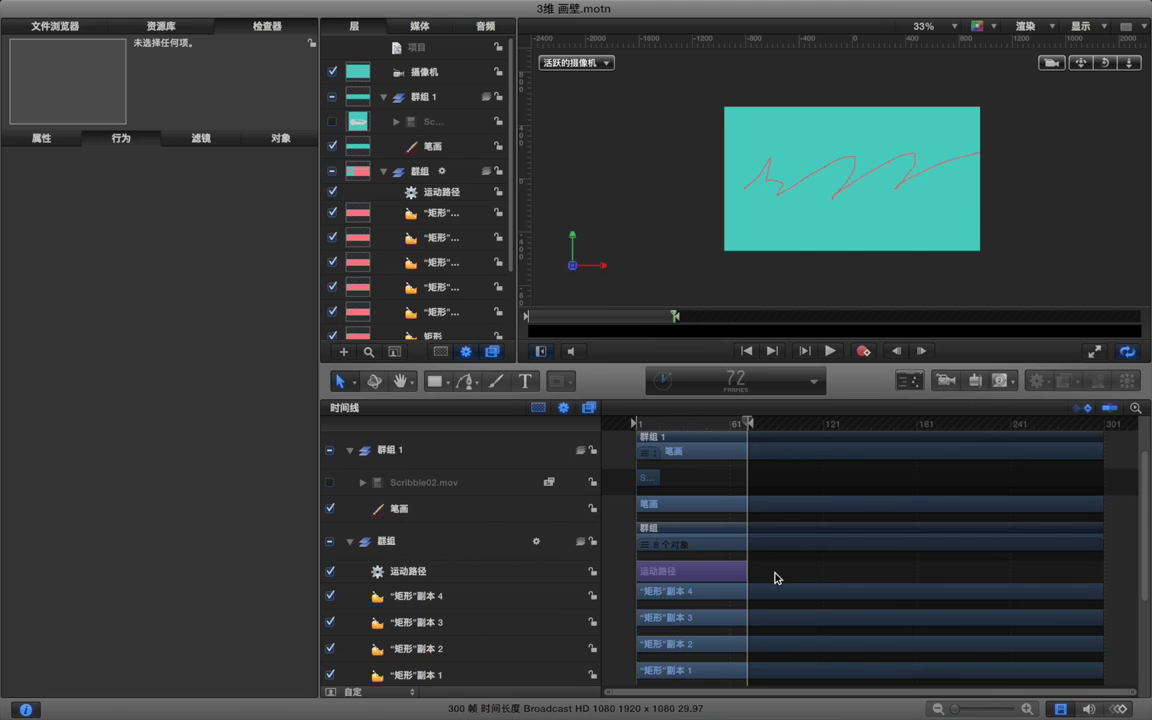
left_click(720, 571)
Build a RAM preview of the shortened play range and play back the pencil's movement.
key("super+alt+r")
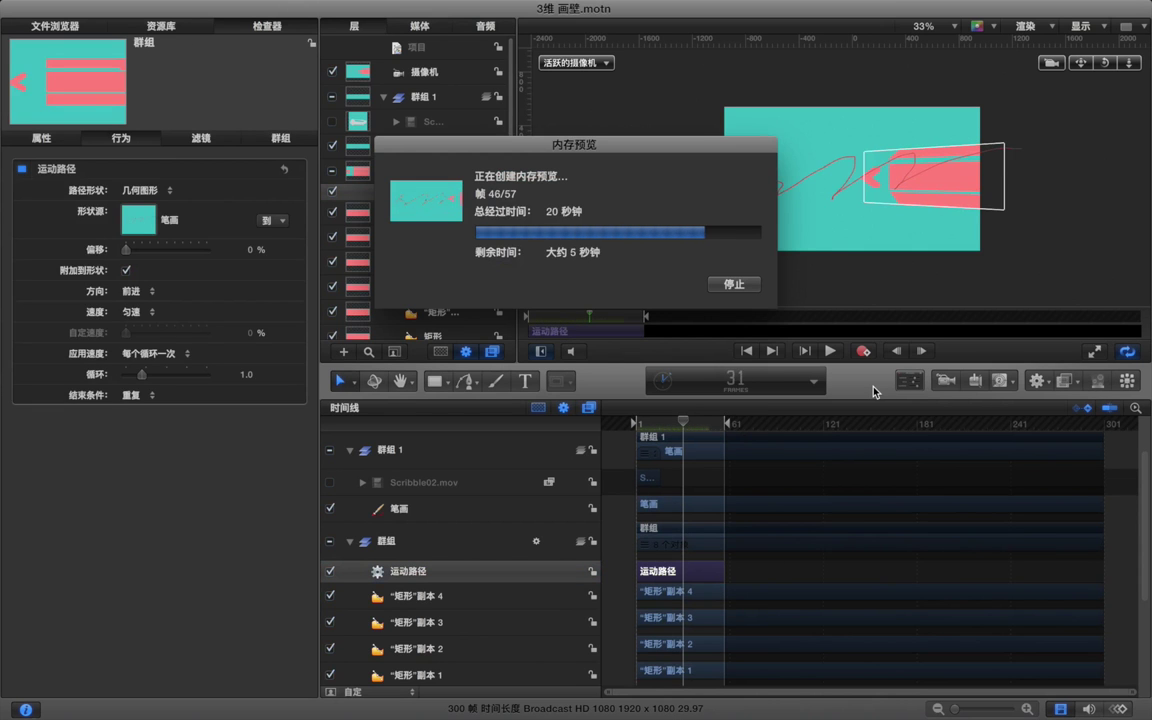
key("space")
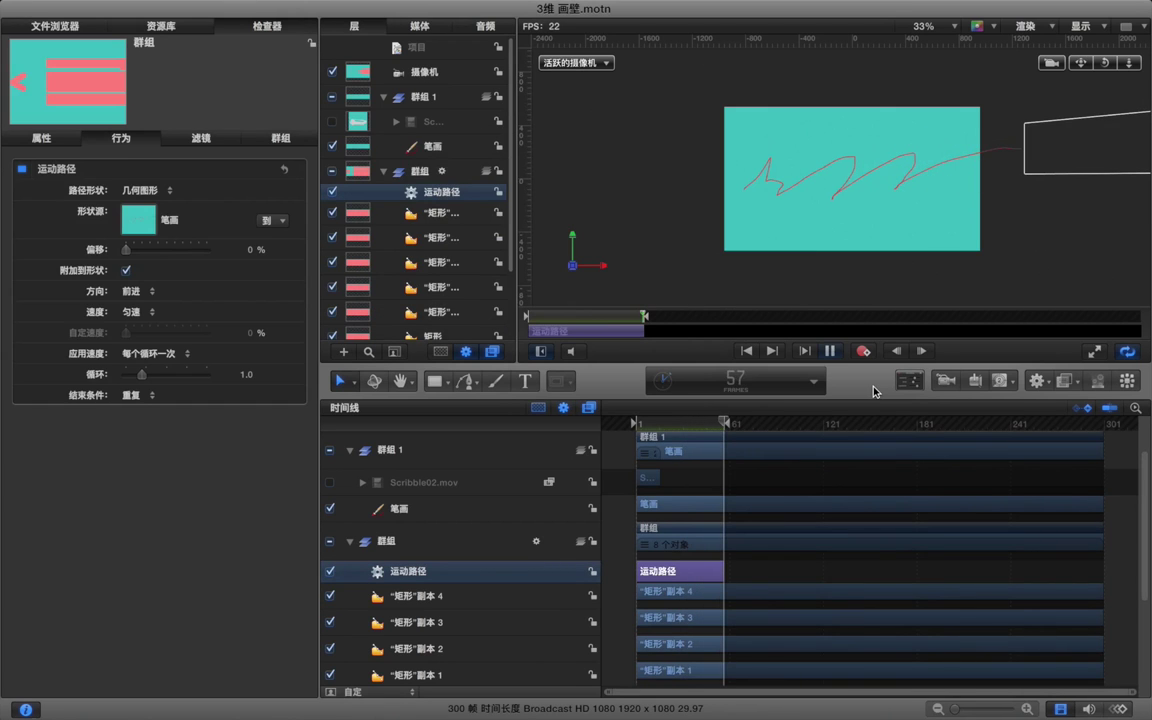
key("space")
left_click(1075, 305)
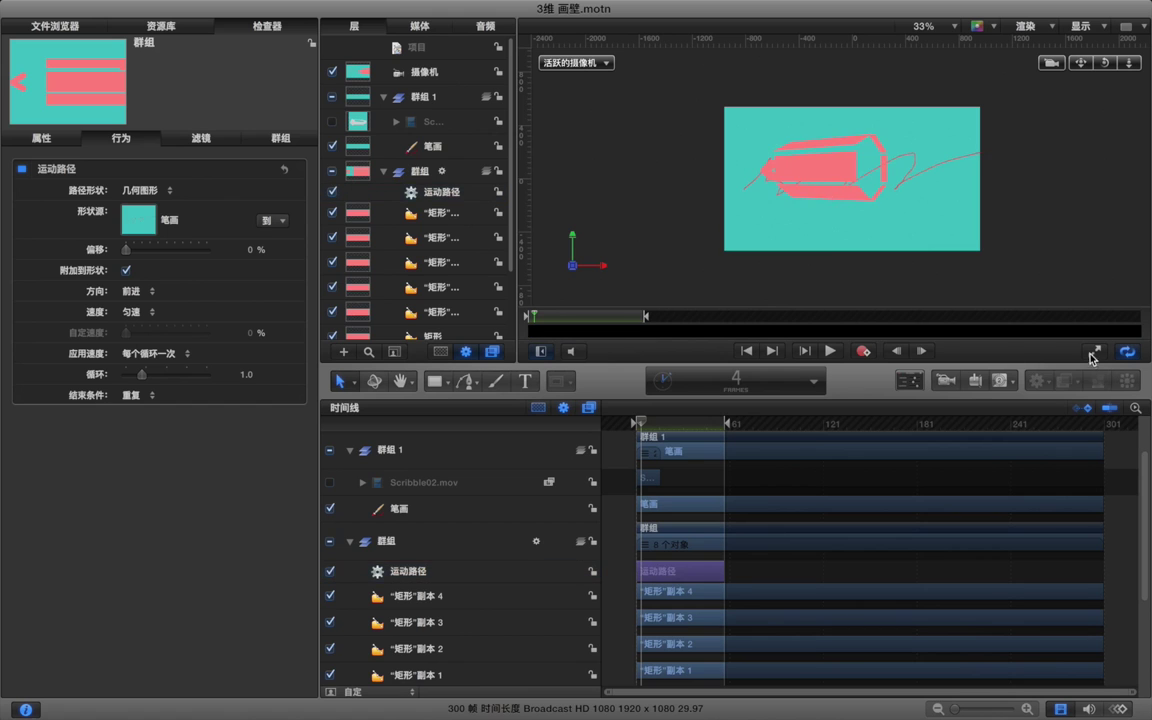
Play the animation in the enlarged canvas fitted to the window, and return to the normal layout.
left_click(1095, 352)
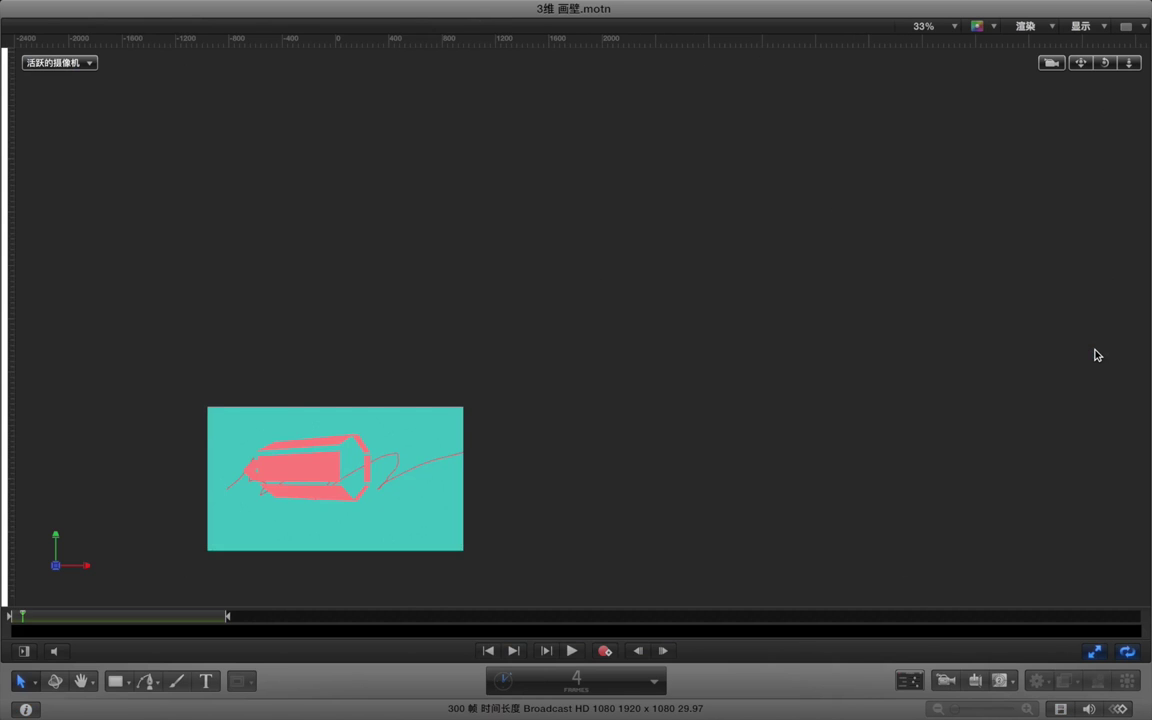
key("shift+z")
key("space")
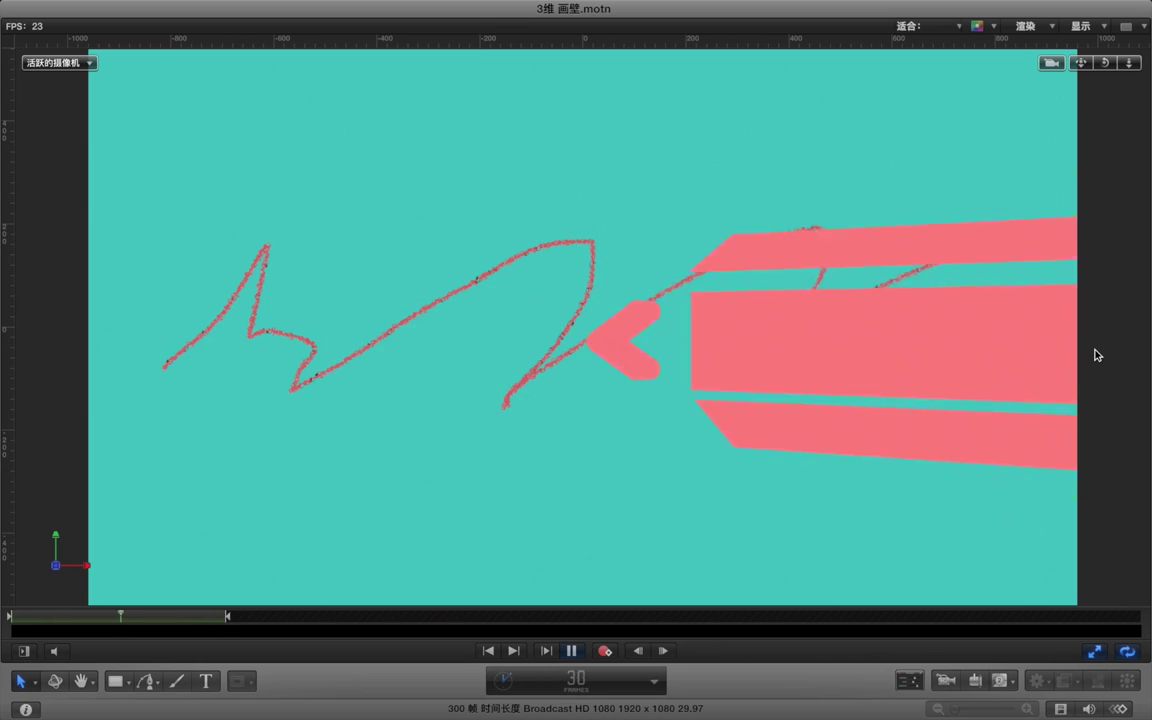
key("space")
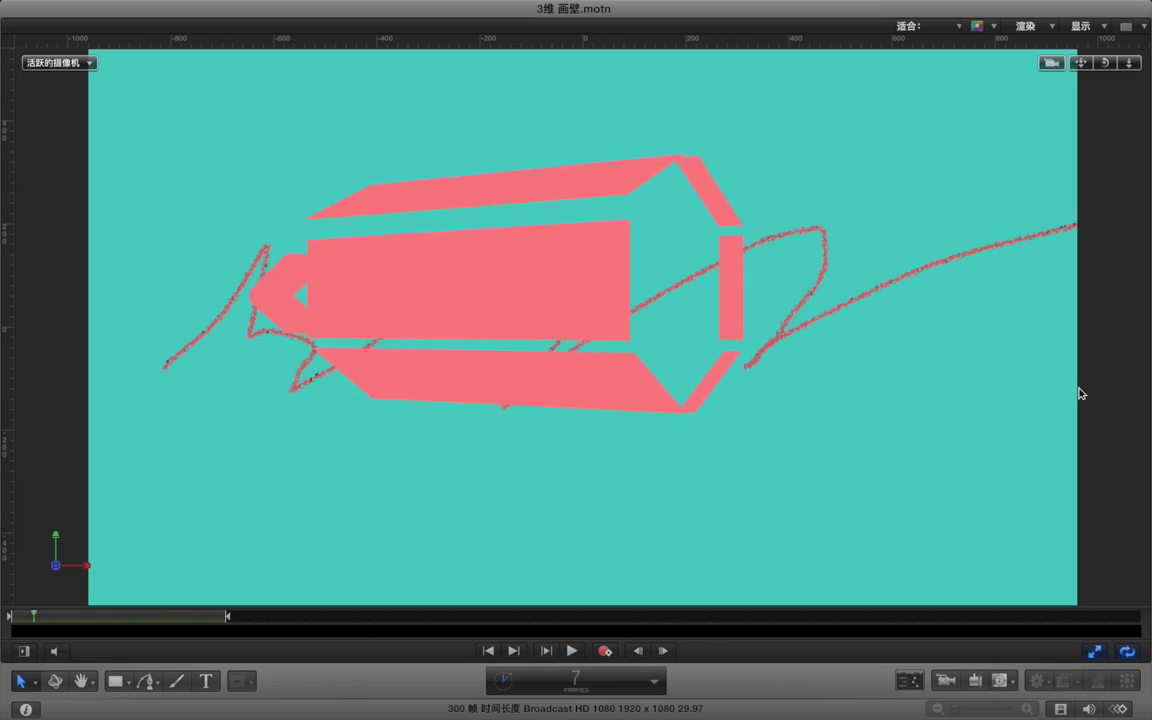
left_click(1093, 653)
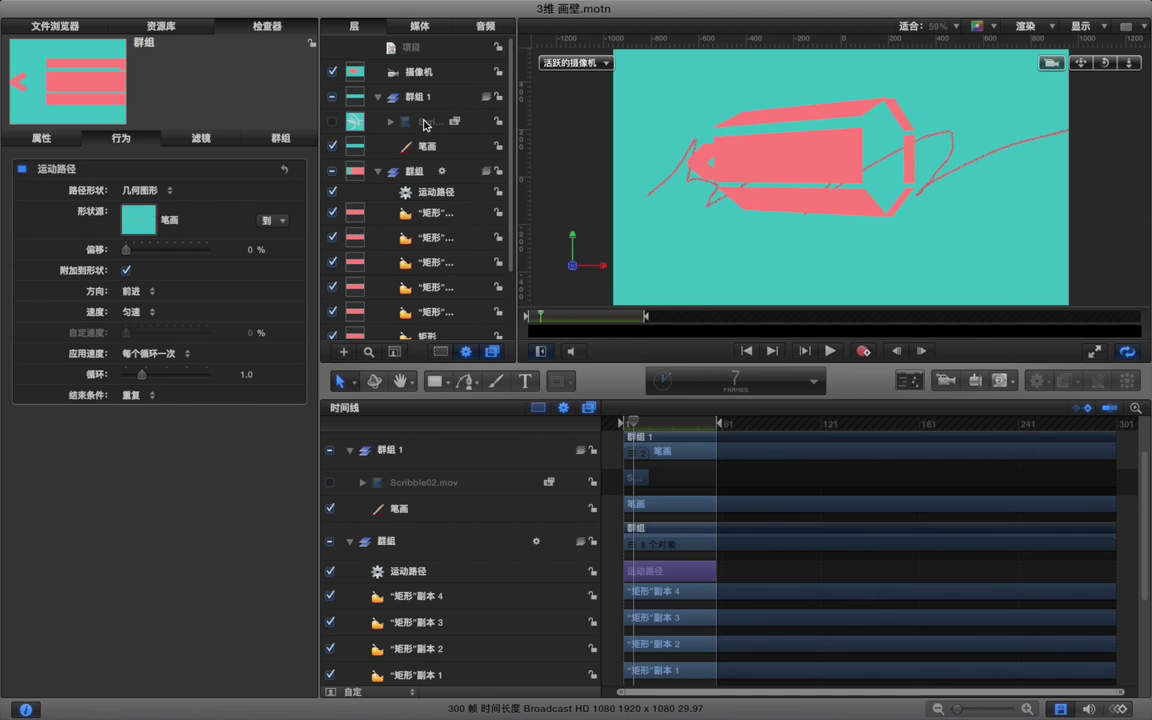
Apply the Write On (绘制外框) behavior from the shape (形状) behaviors category to the painted stroke (笔画).
left_click(429, 148)
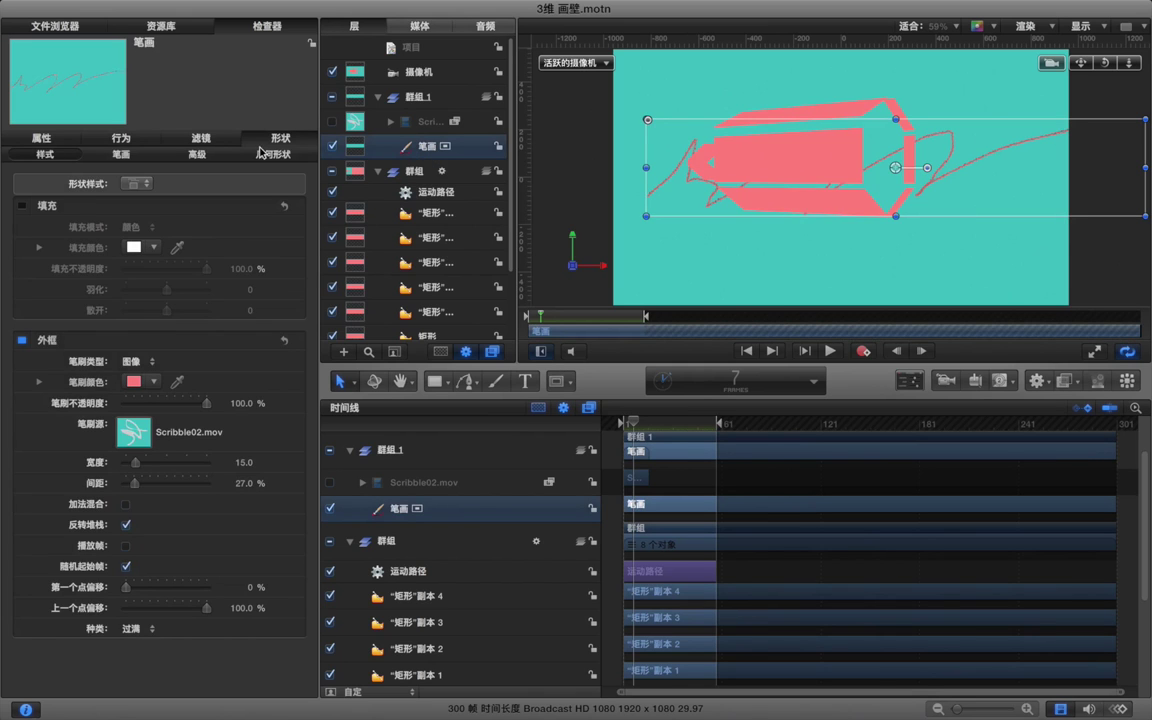
left_click(163, 27)
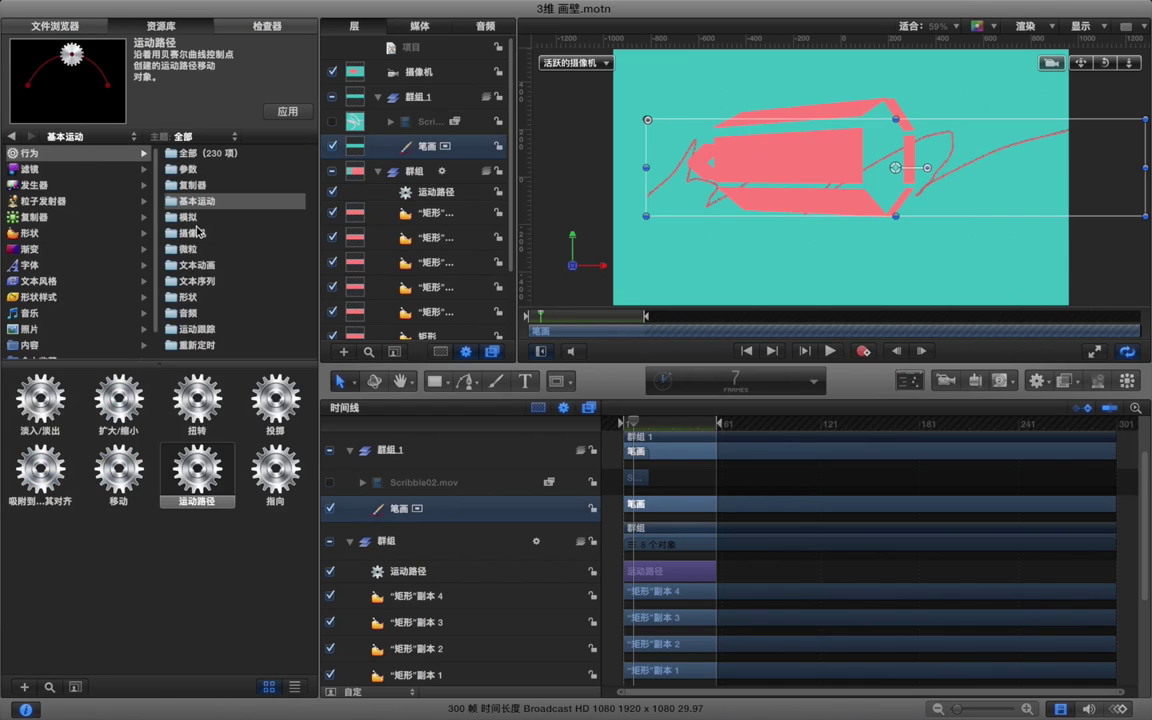
left_click(200, 298)
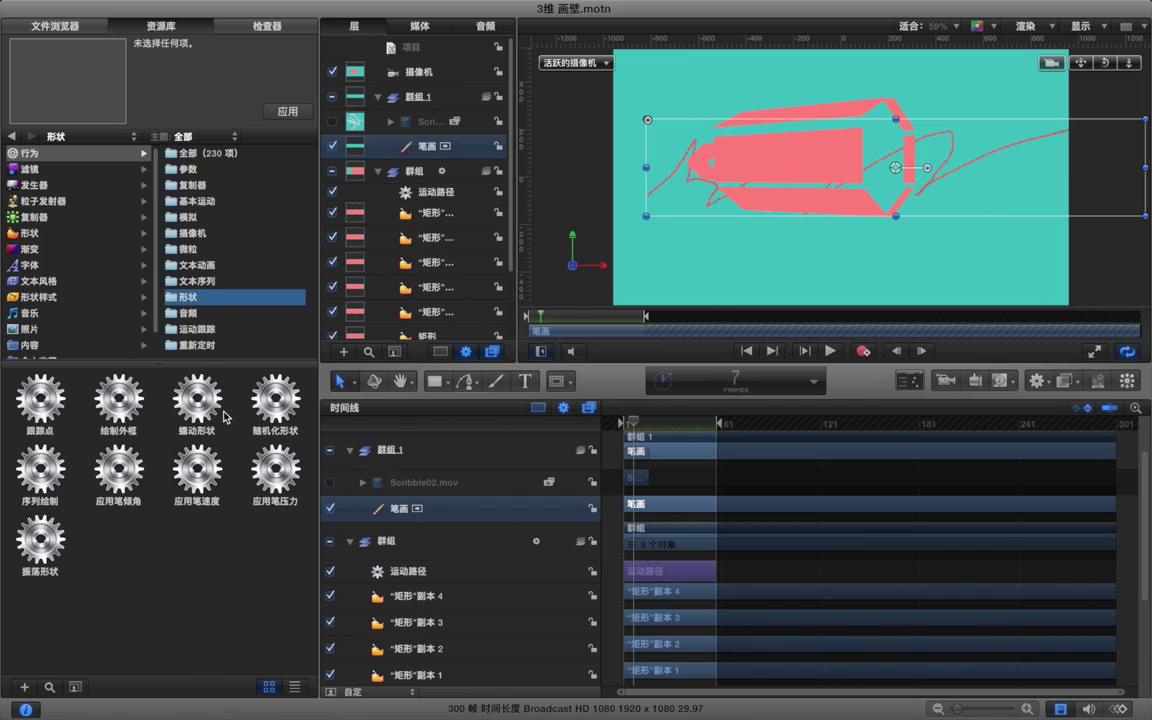
left_click_drag(118, 410, 418, 150)
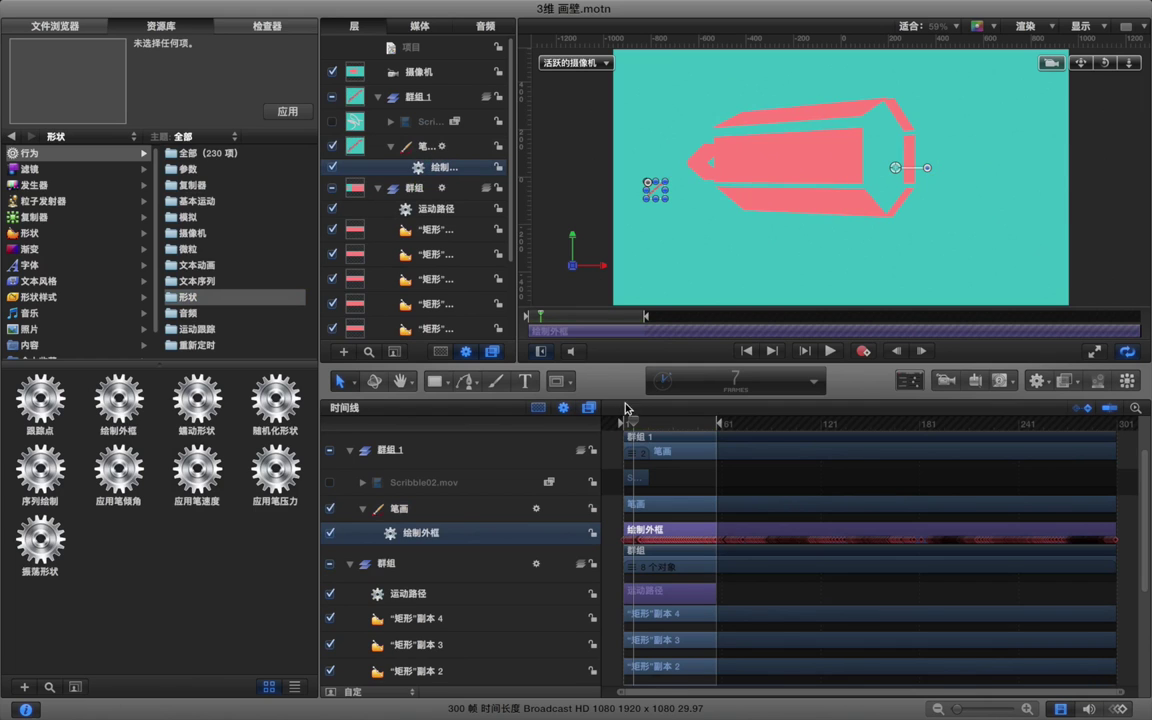
Shorten the stroke's Write On (绘制外框) behavior to end at the play range's end, matching the pencil's motion path.
left_click(662, 484)
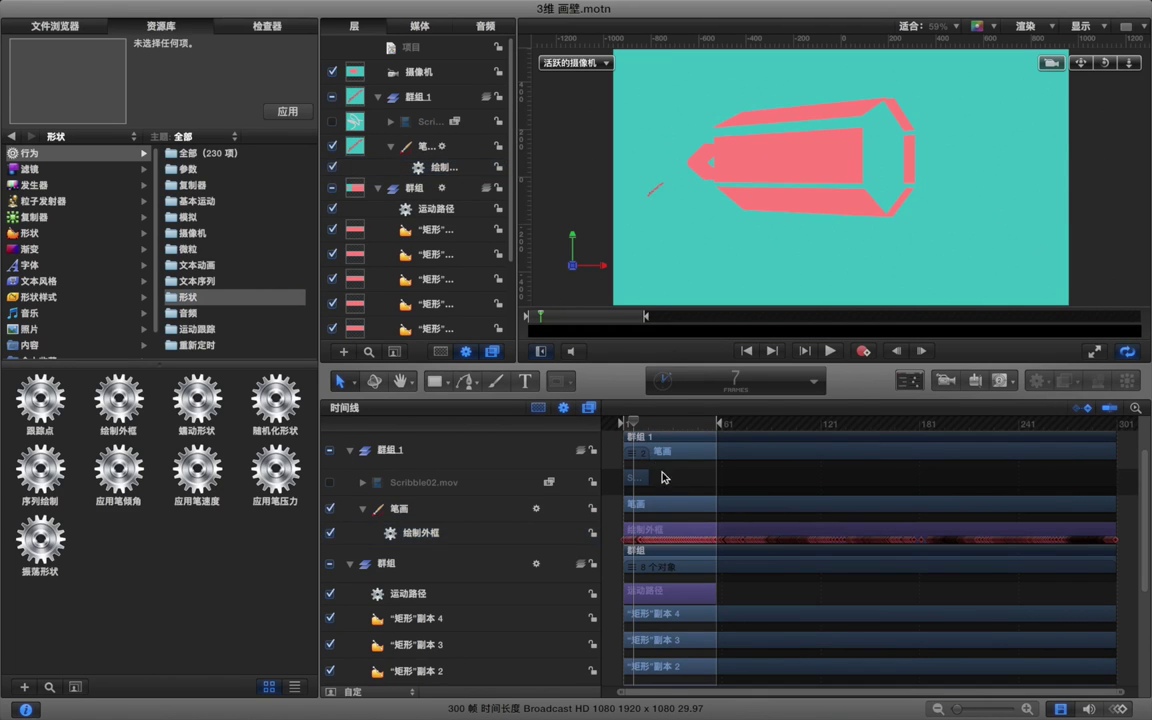
left_click_drag(638, 424, 716, 424)
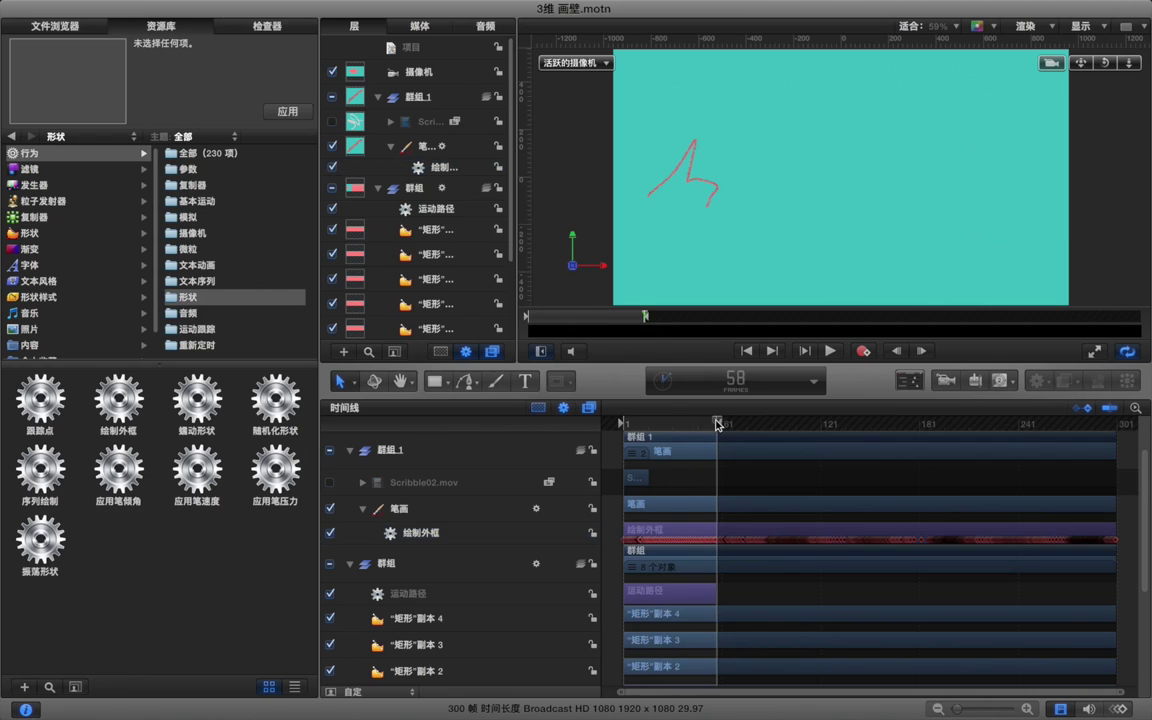
mouse_move(1115, 530)
left_mouse_down()
mouse_move(700, 529)
mouse_move(716, 529)
left_mouse_up()
left_click(741, 535)
Check the line against the pencil tip at frame 31 and trim the Write On behavior's end slightly so both line up.
left_click(675, 428)
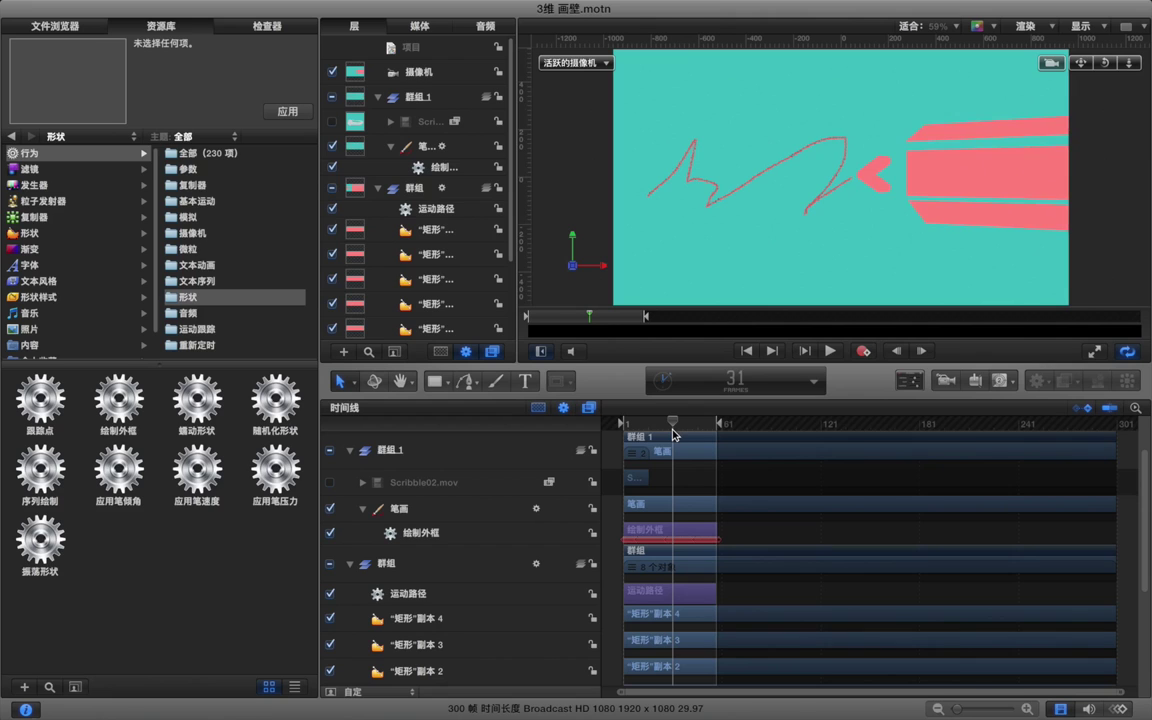
left_click_drag(715, 526, 709, 526)
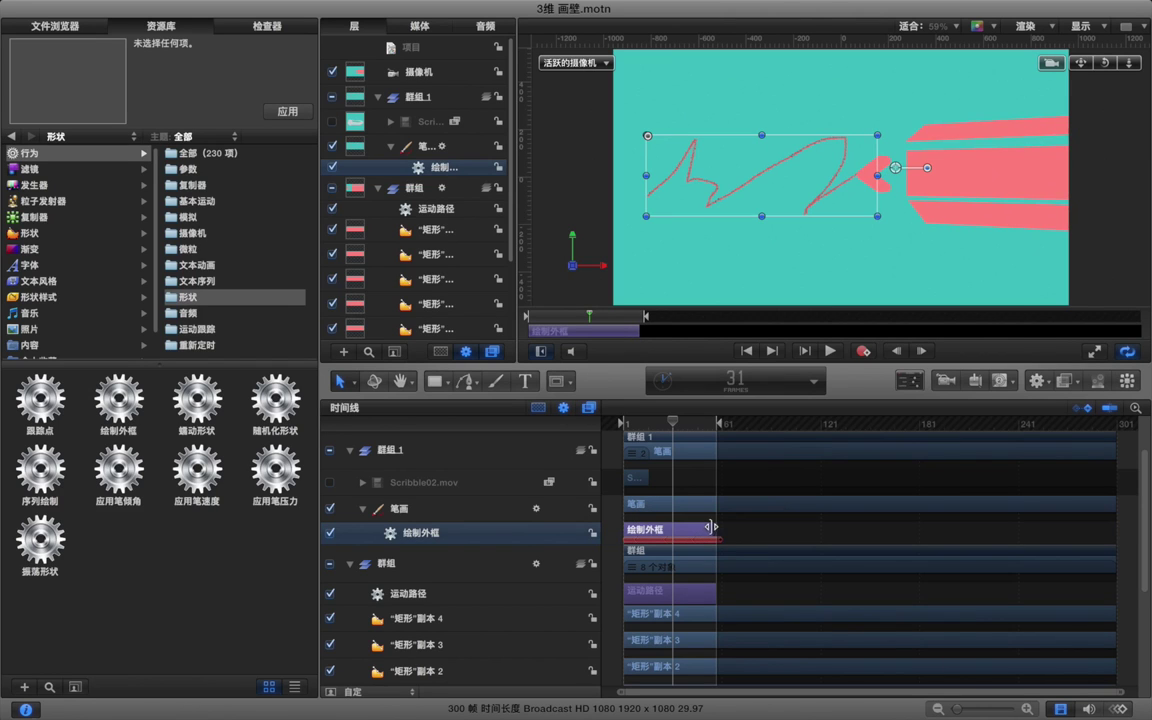
left_click(740, 534)
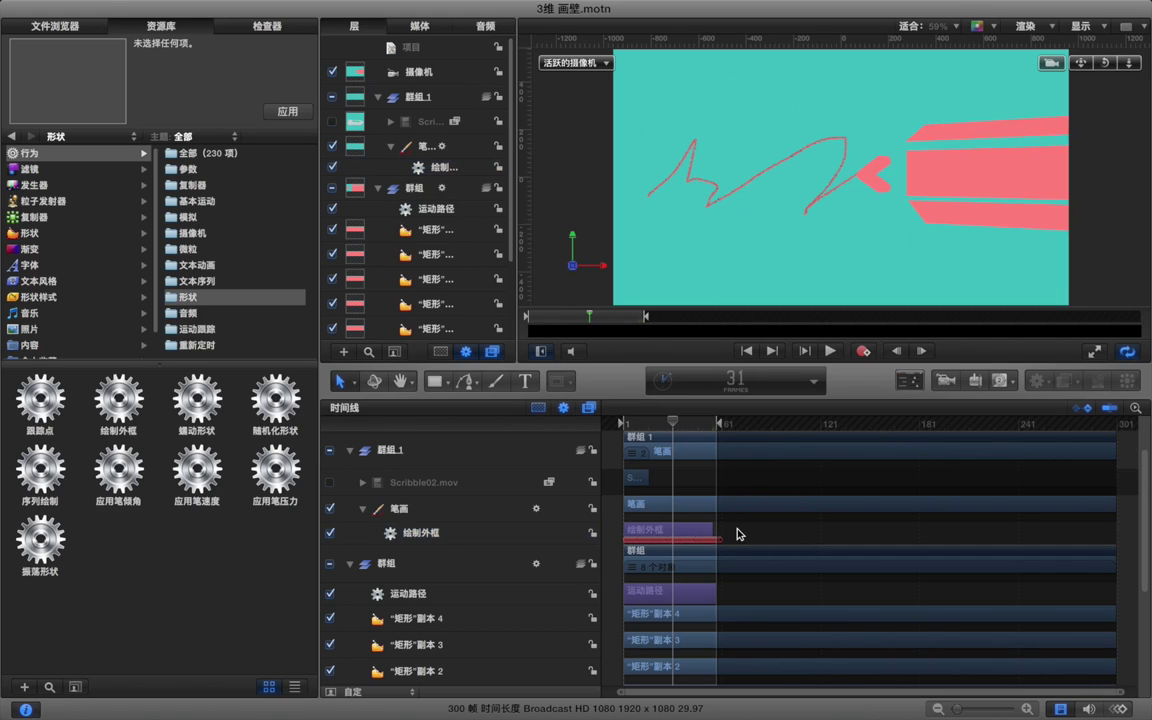
Build a RAM preview and play the drawing animation in the enlarged canvas at 100% zoom, ending with playback stopped.
key("super+r")
left_click(1092, 353)
key("space")
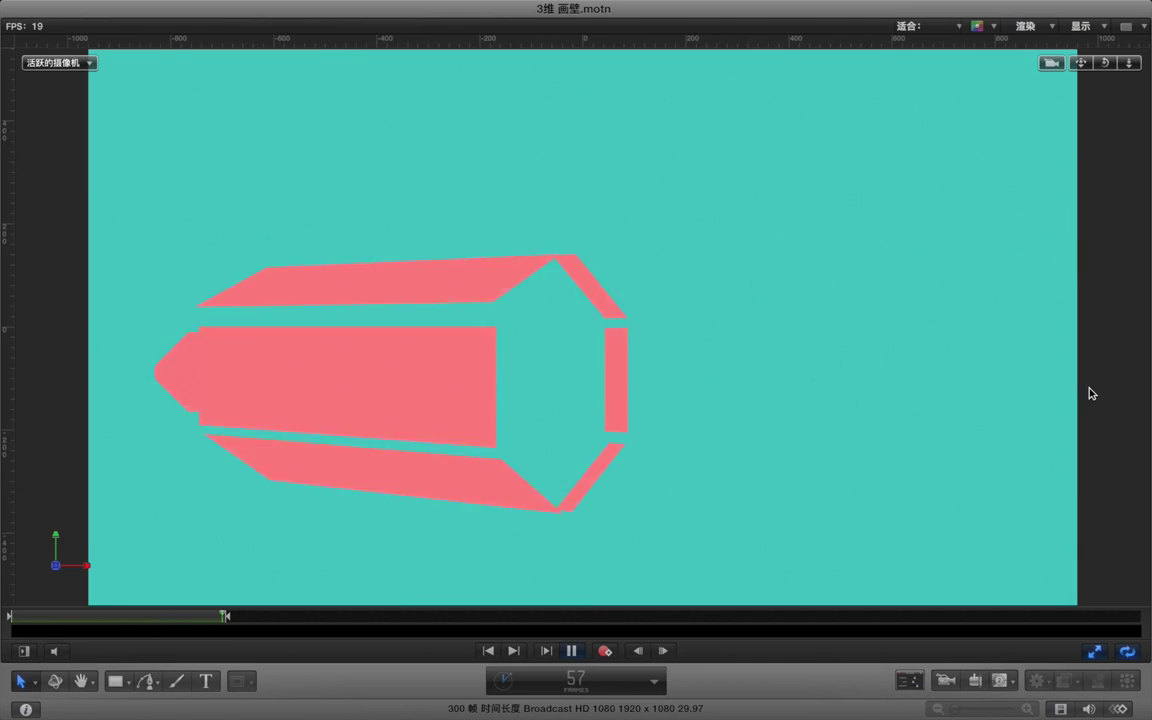
key("super+minus")
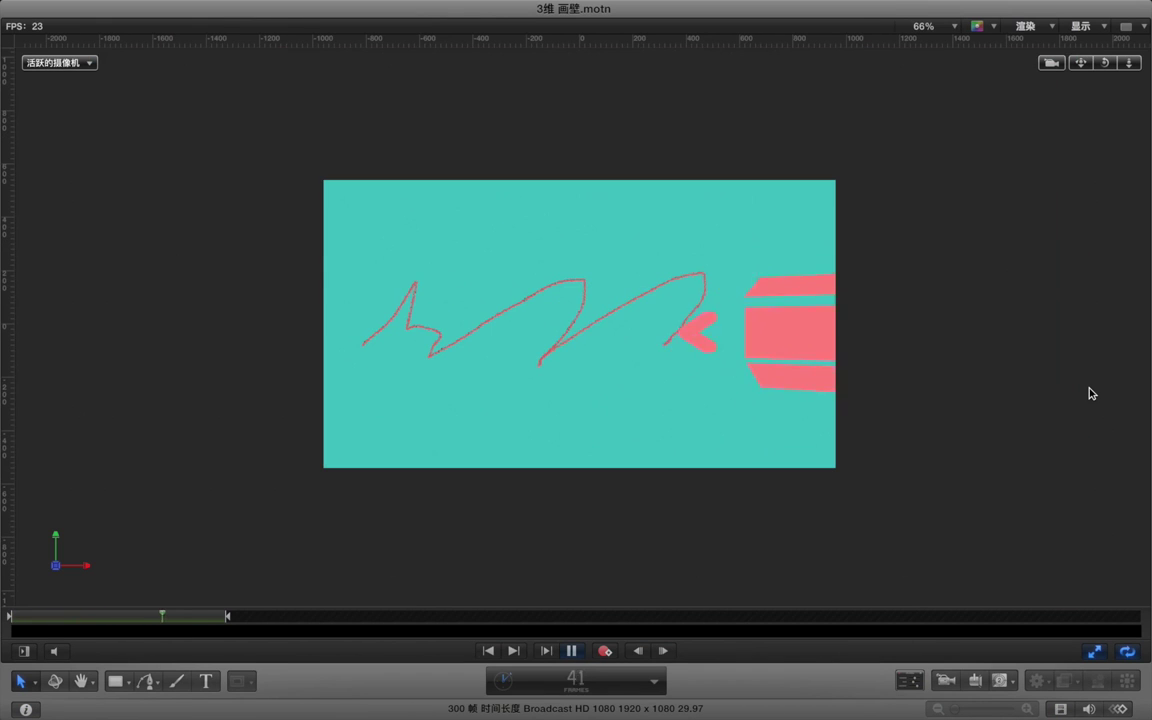
key("super+equal")
key("super+equal")
key("super+minus")
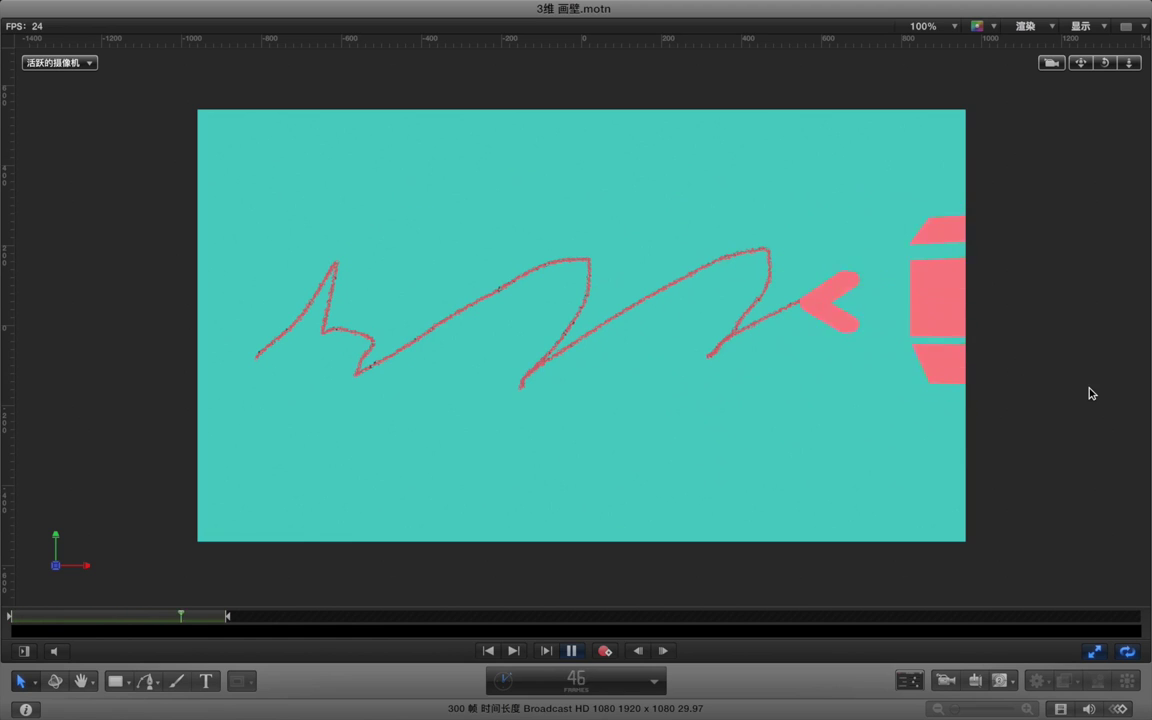
key("space")
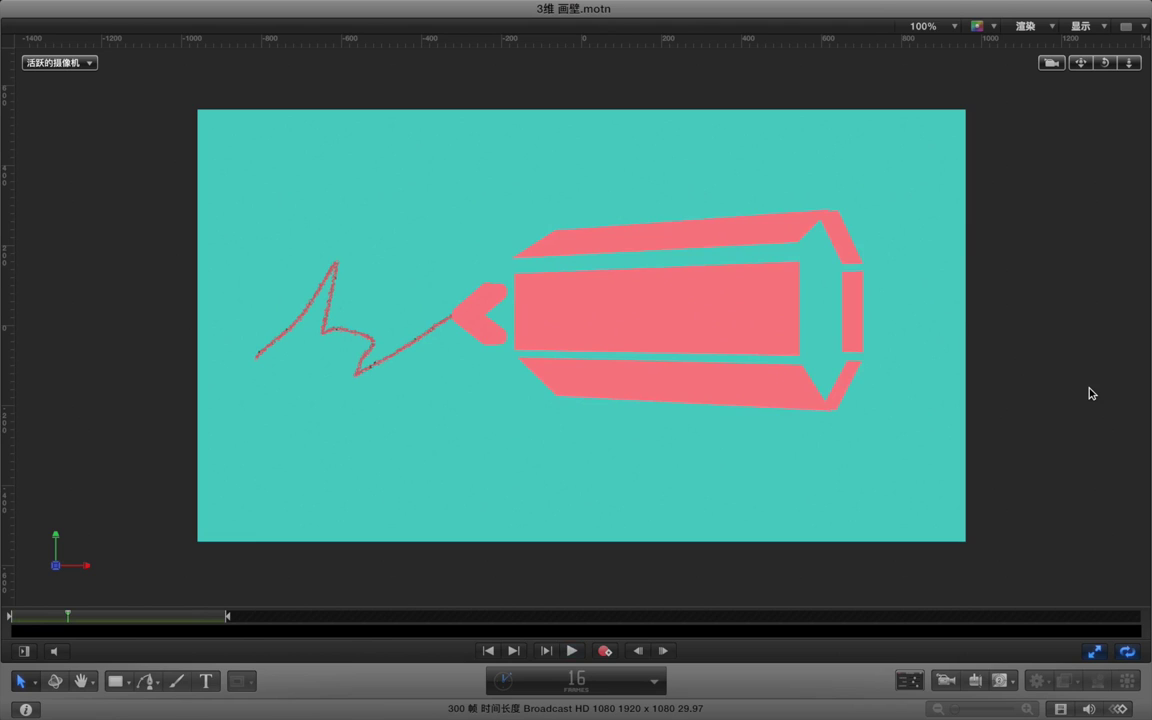